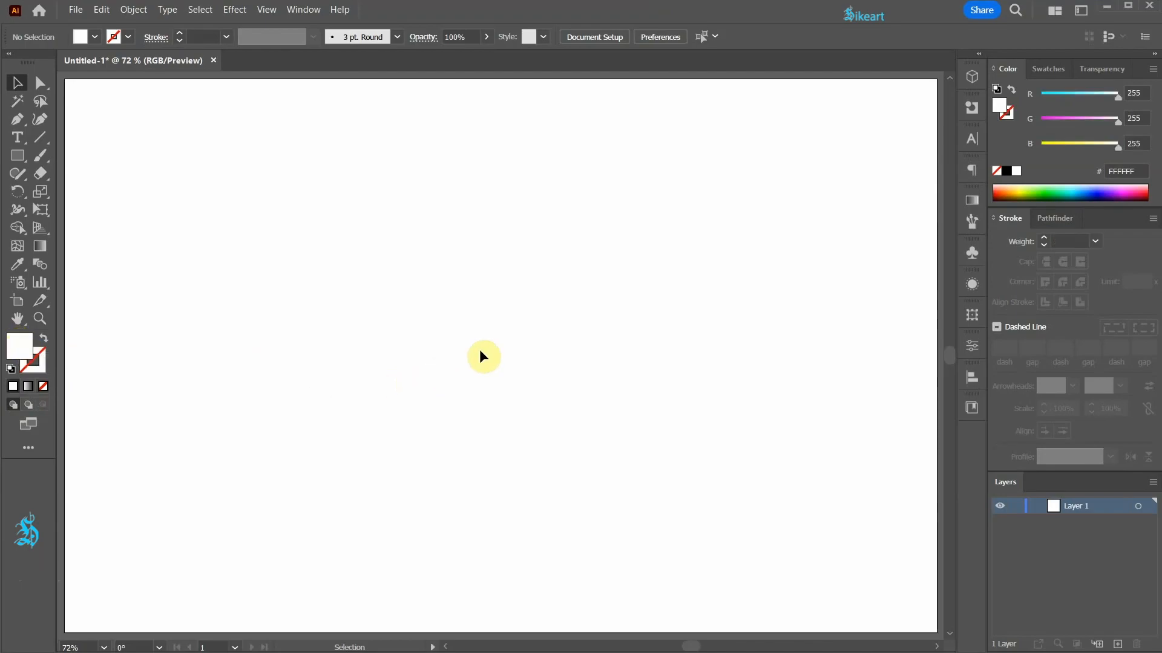
- Draw a rectangle that covers the whole artboard
alt+scroll(477, 349, down, 1)
alt+scroll(478, 350, down, 1)
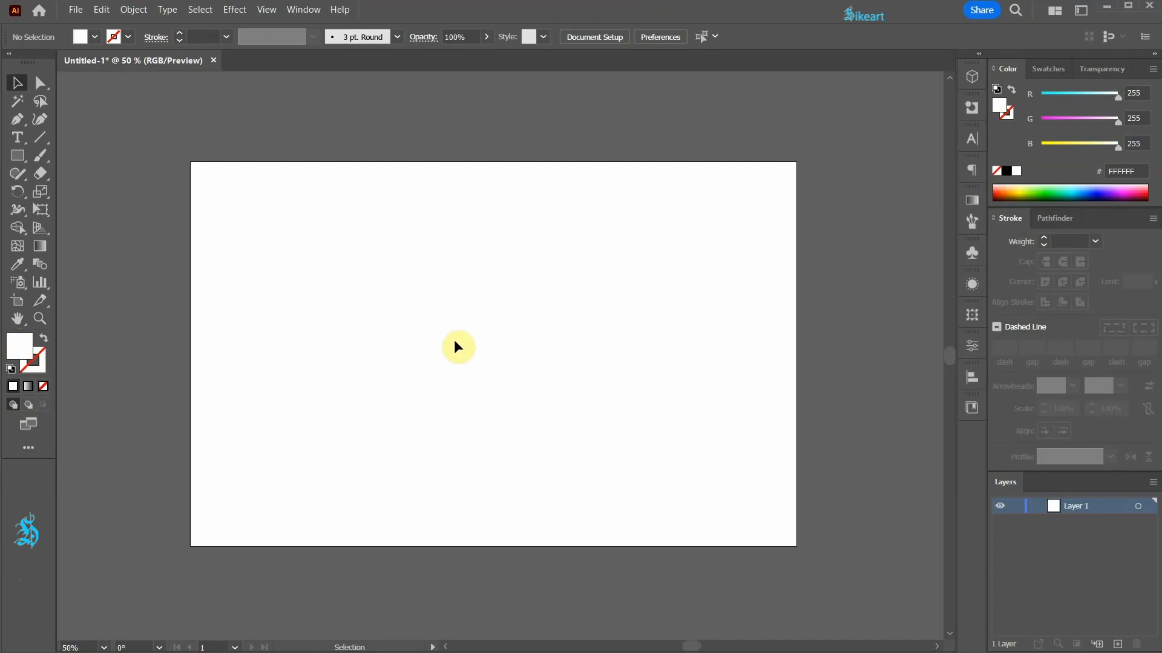
key(m)
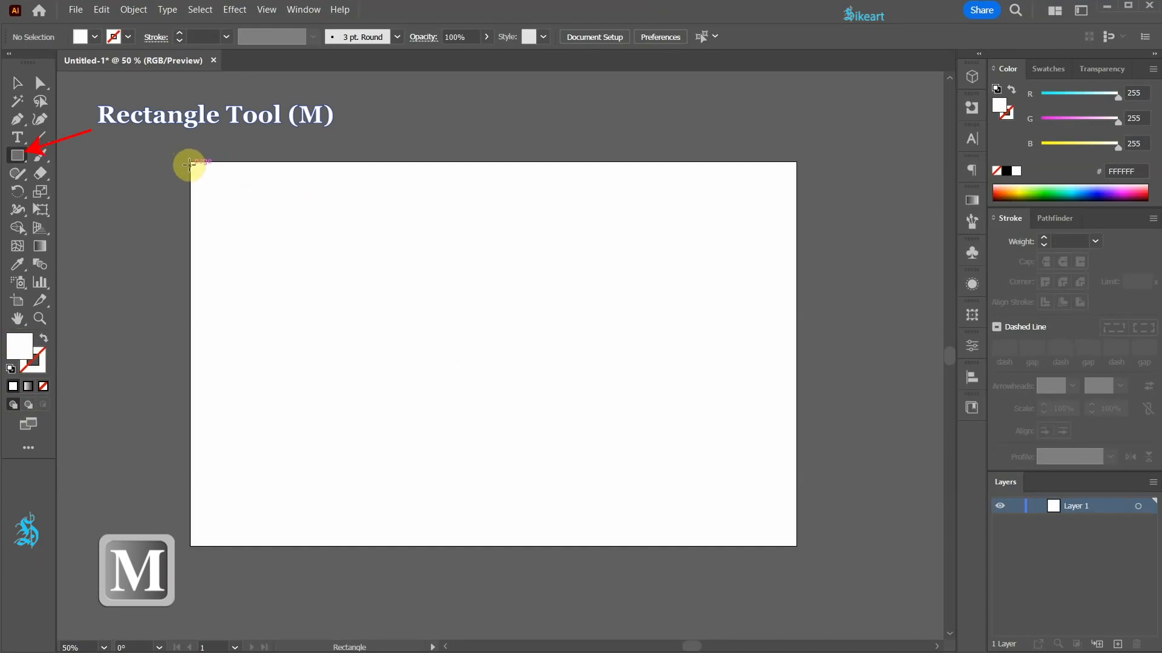
drag(190, 161, 798, 547)
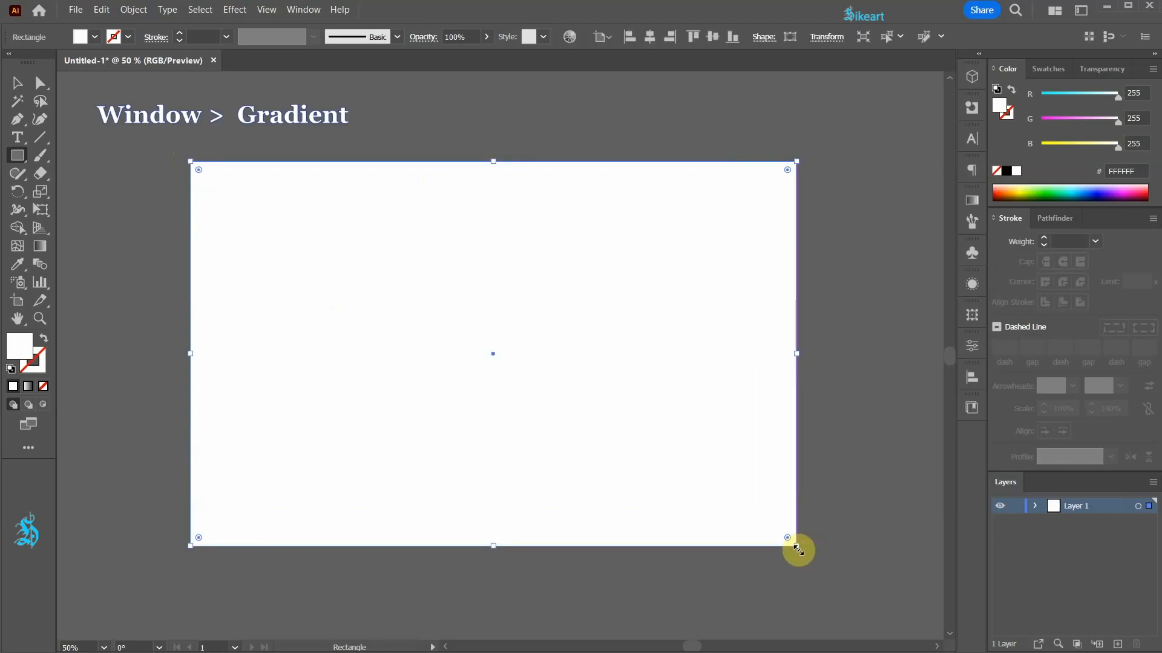
- Fill the artboard-sized rectangle with the White, Black gradient preset
click(971, 198)
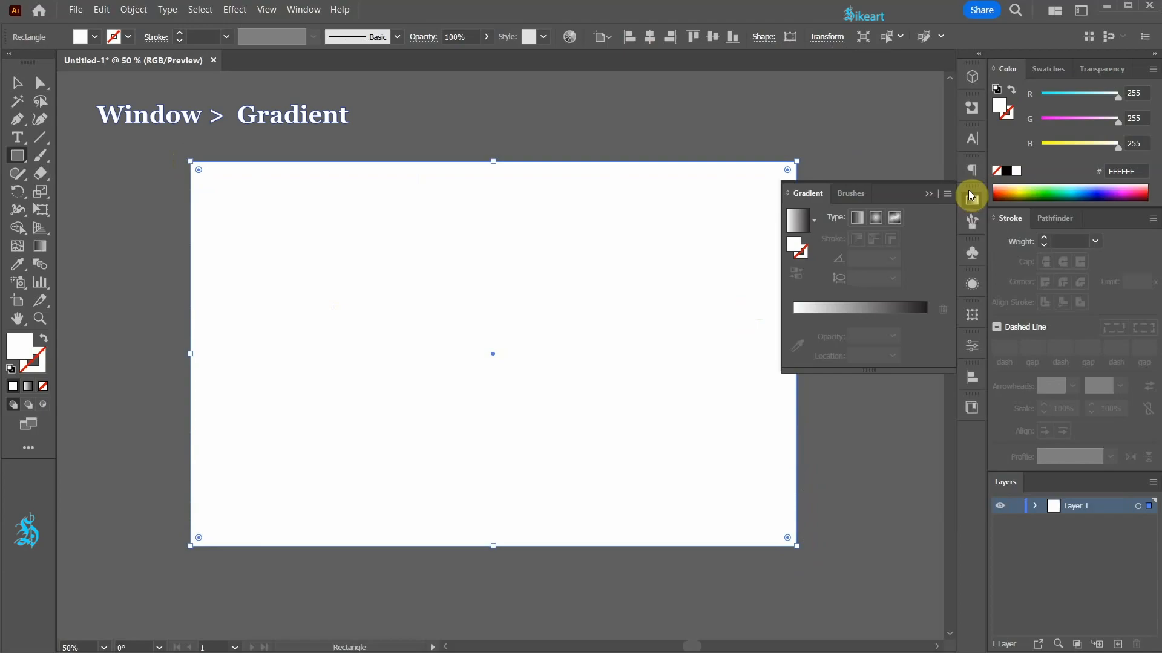
click(813, 219)
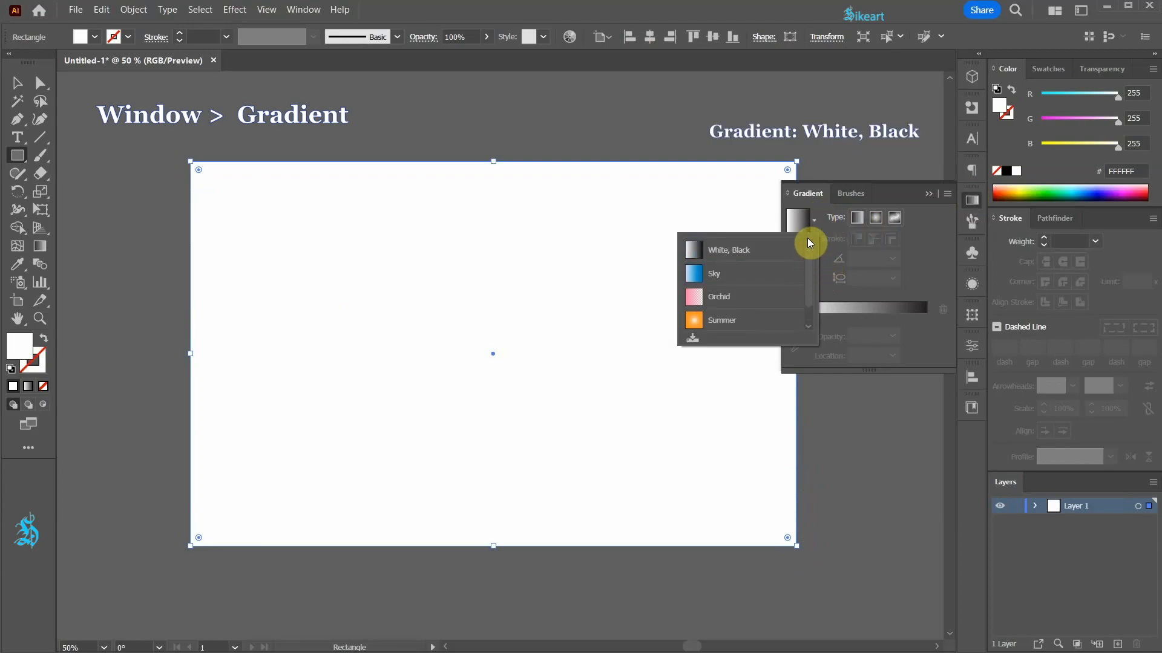
click(739, 253)
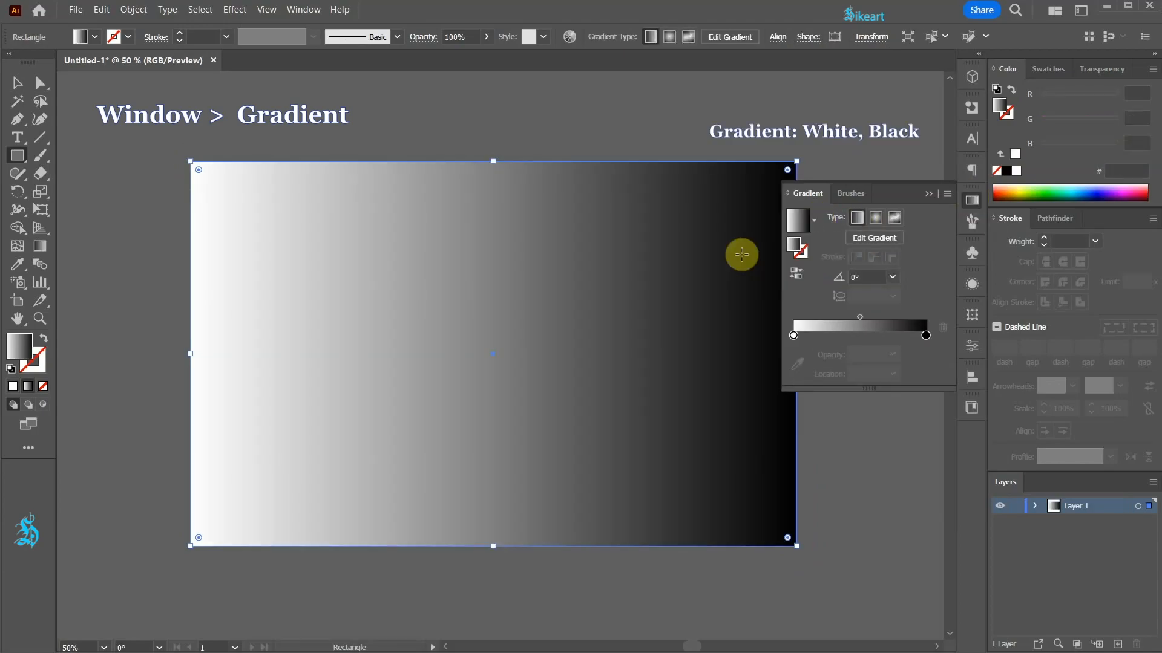
- Recolour the gradient's black end stop pink (R=237 G=30 B=121) and its white start stop purple #662D8C using the swatches
click(1050, 73)
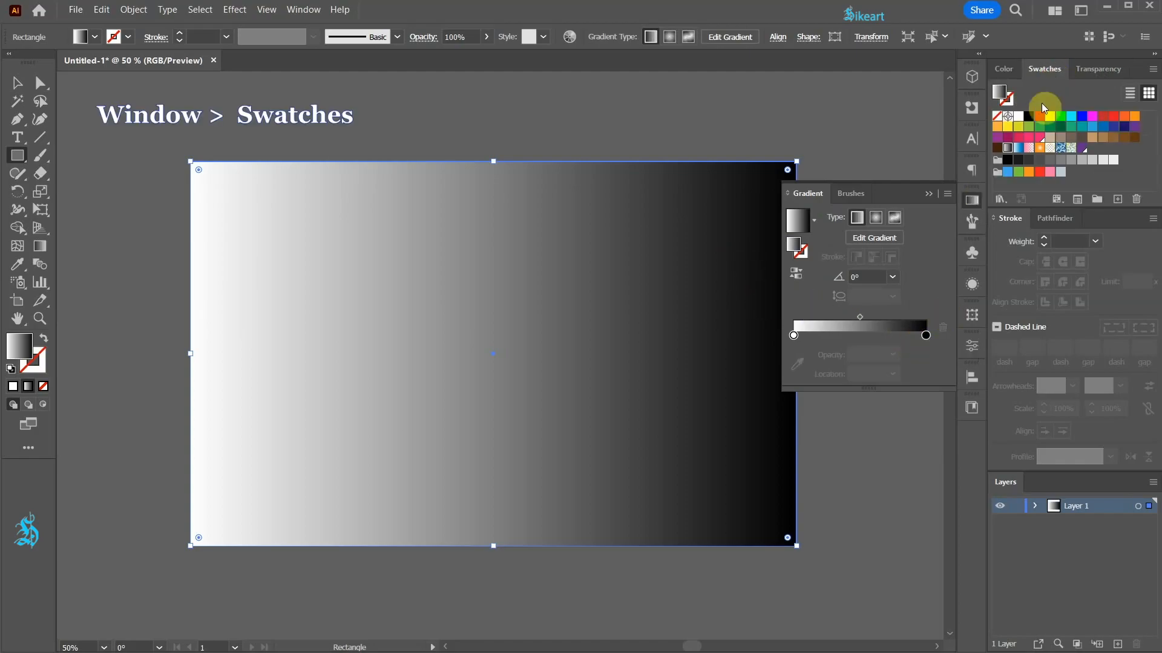
click(925, 335)
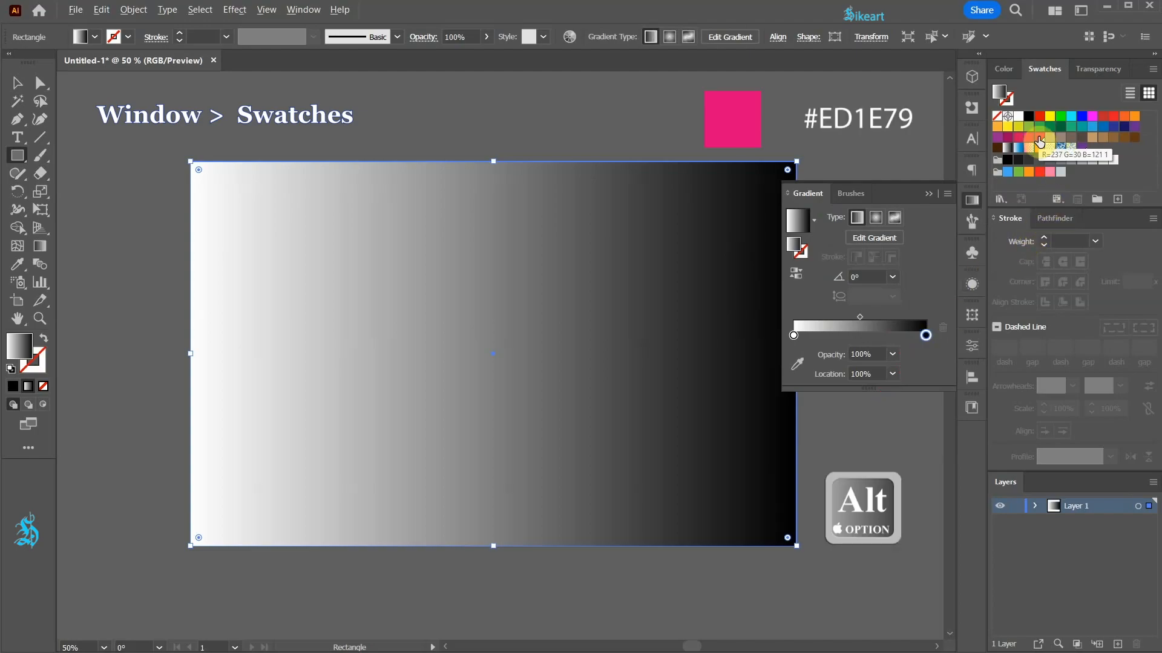
alt+click(1039, 142)
click(793, 335)
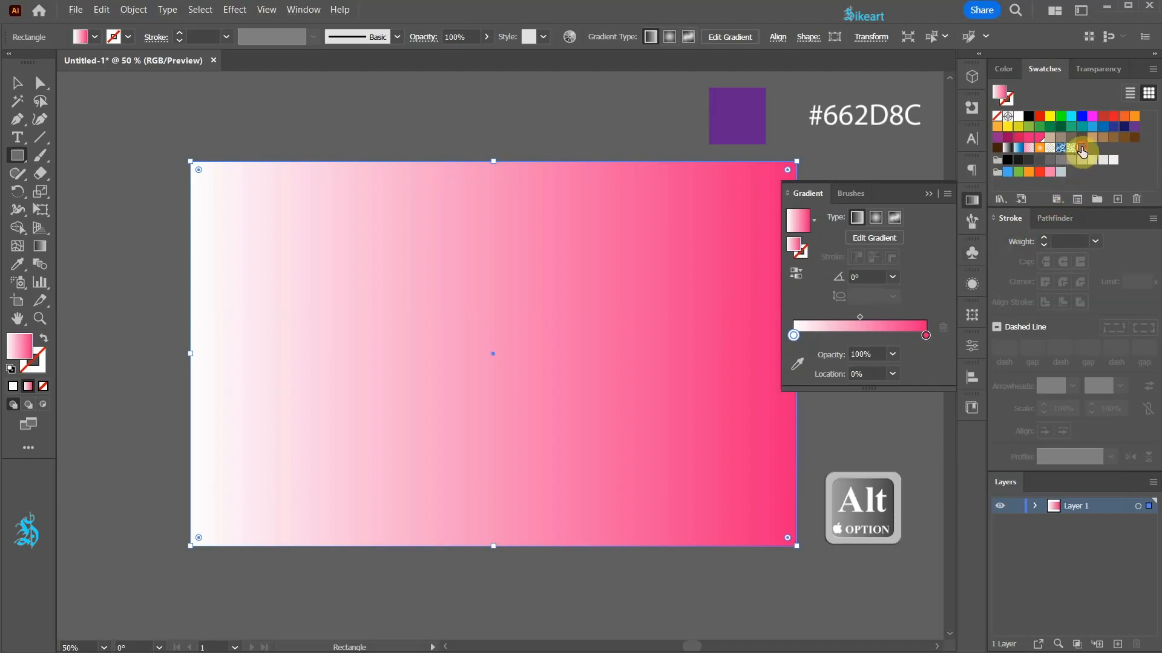
alt+click(1082, 151)
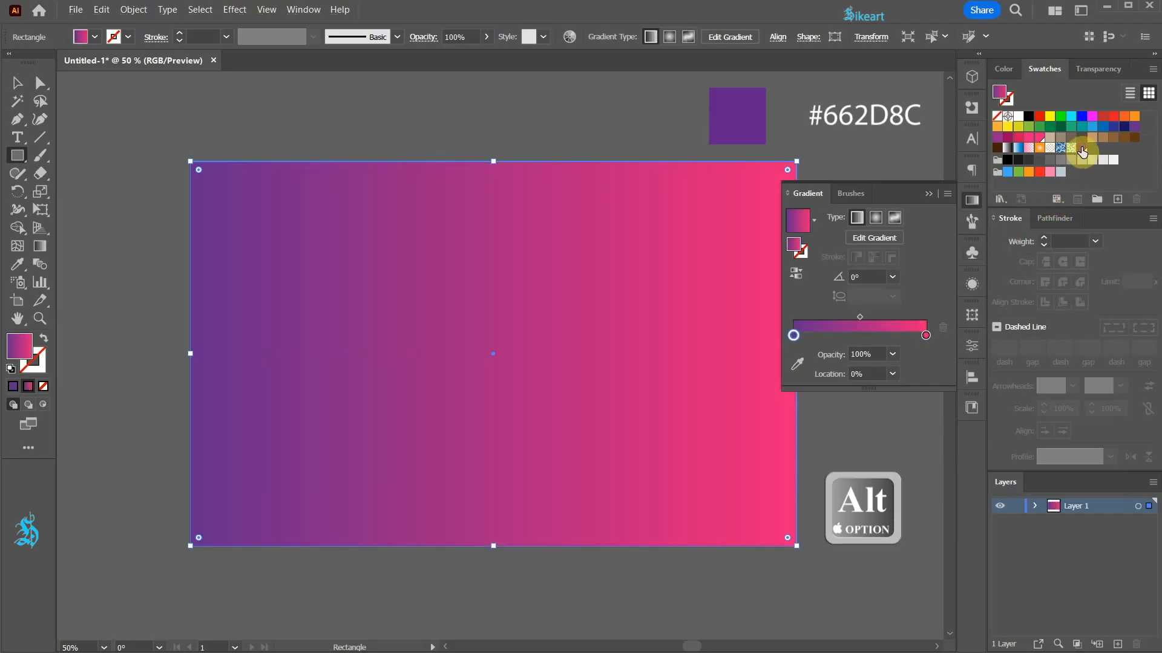
- Change the rectangle's gradient to the radial type and reverse its colour order
click(879, 219)
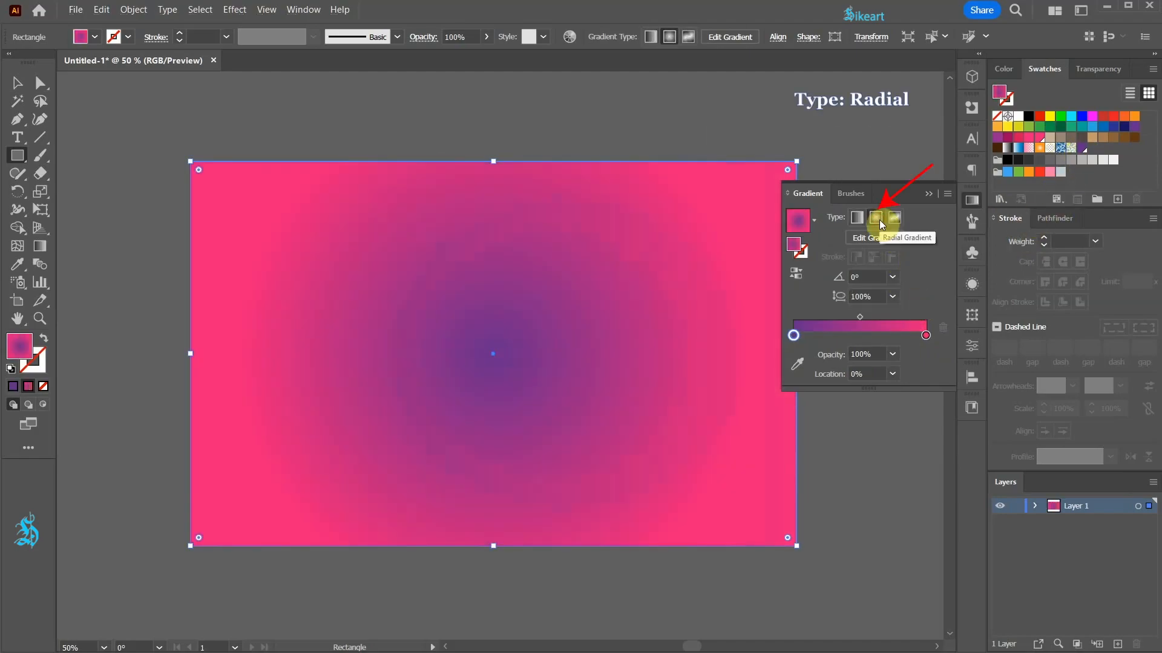
click(796, 275)
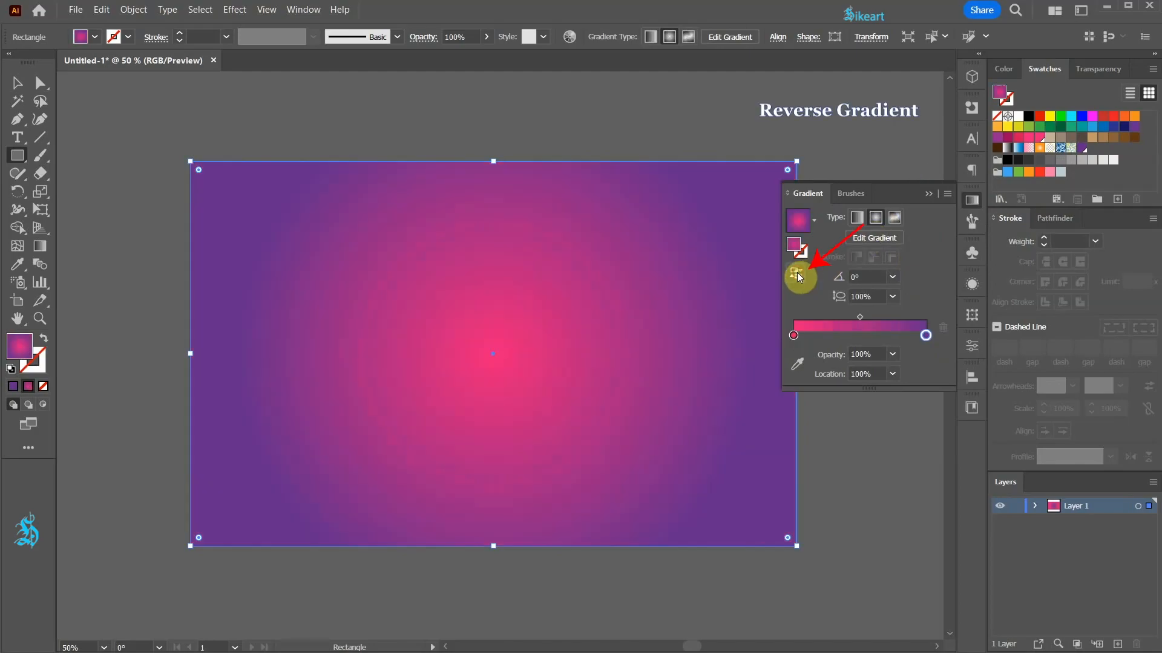
click(928, 195)
- Enlarge the radial gradient past the rectangle's side edges and flatten it into a wide ellipse, then deselect the rectangle
key(g)
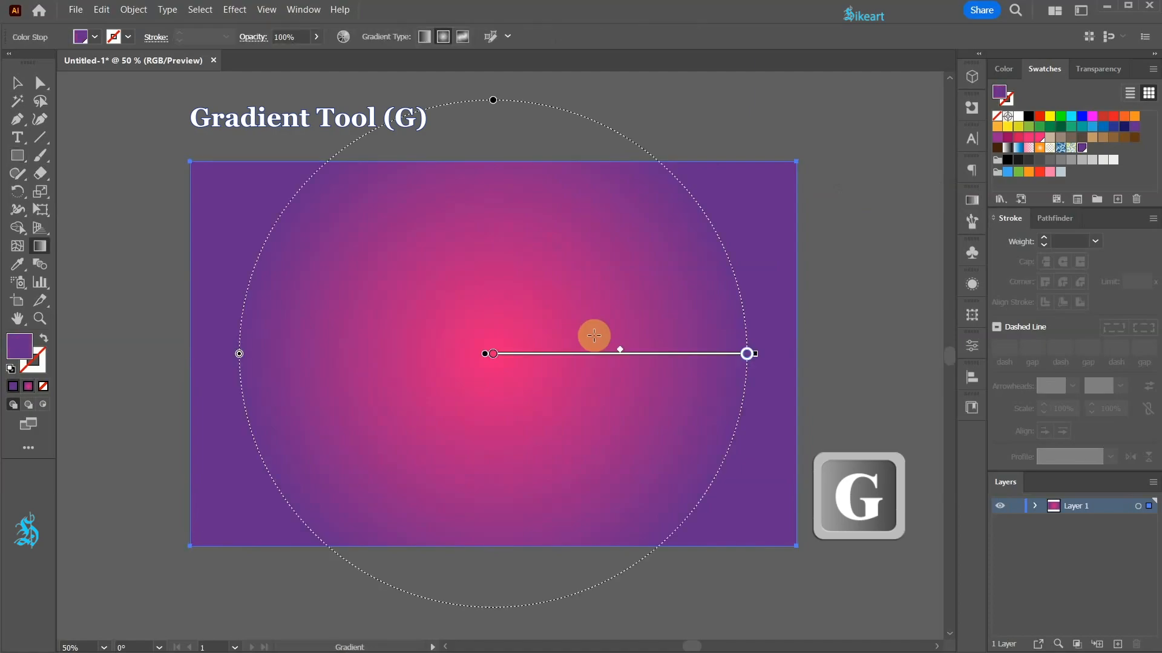
drag(748, 353, 824, 353)
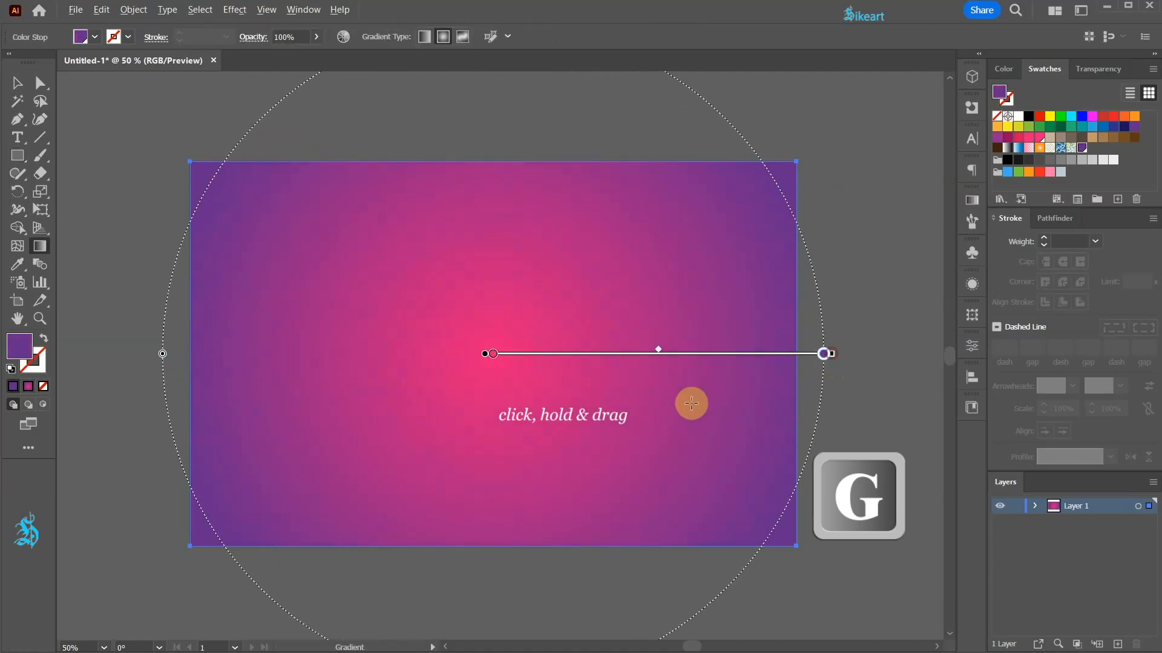
key(ctrl+minus)
drag(557, 150, 567, 230)
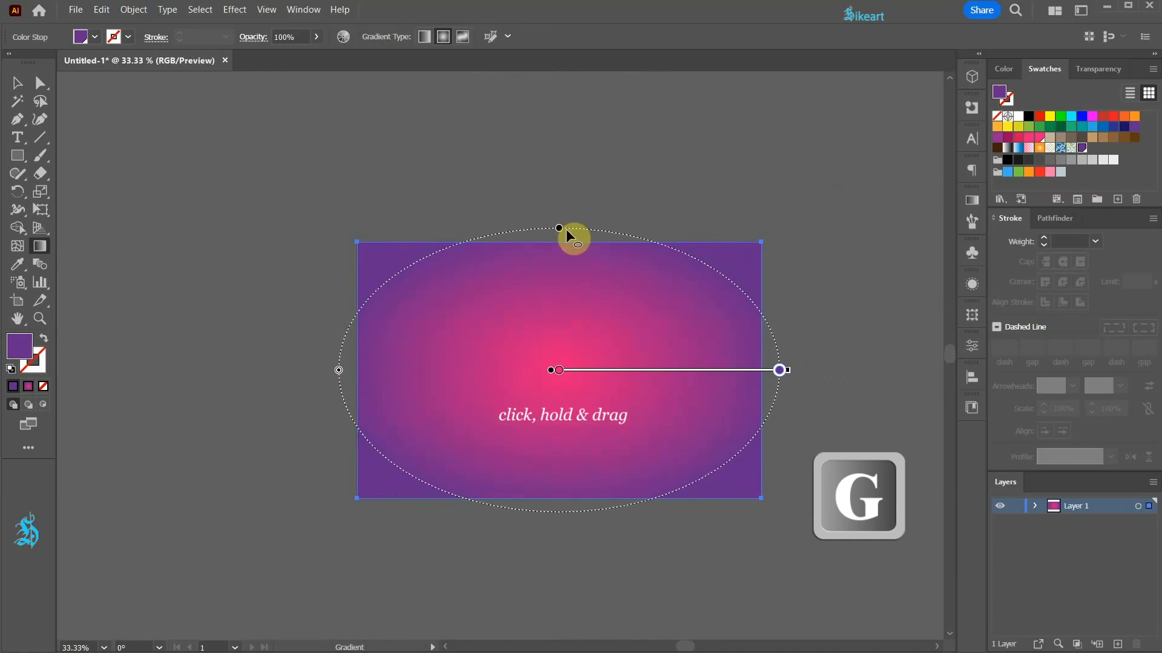
key(v)
click(806, 269)
- Rename the background's layer as bckg and lock it beneath a newly added layer
scroll(509, 391, up, 1)
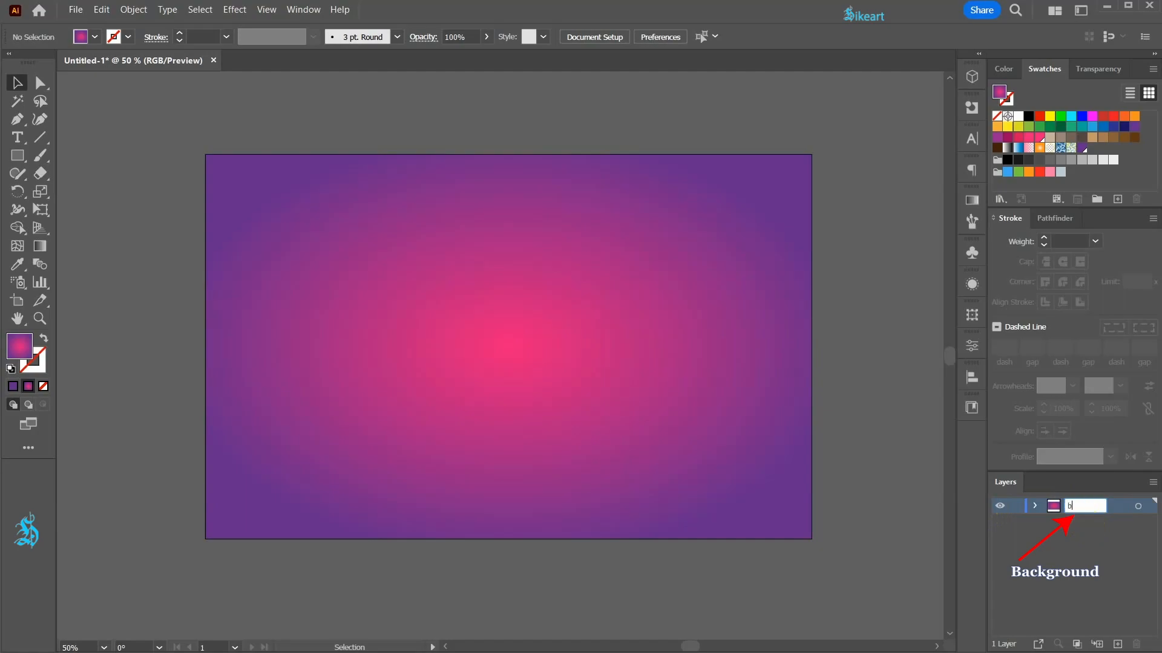
text(kg)
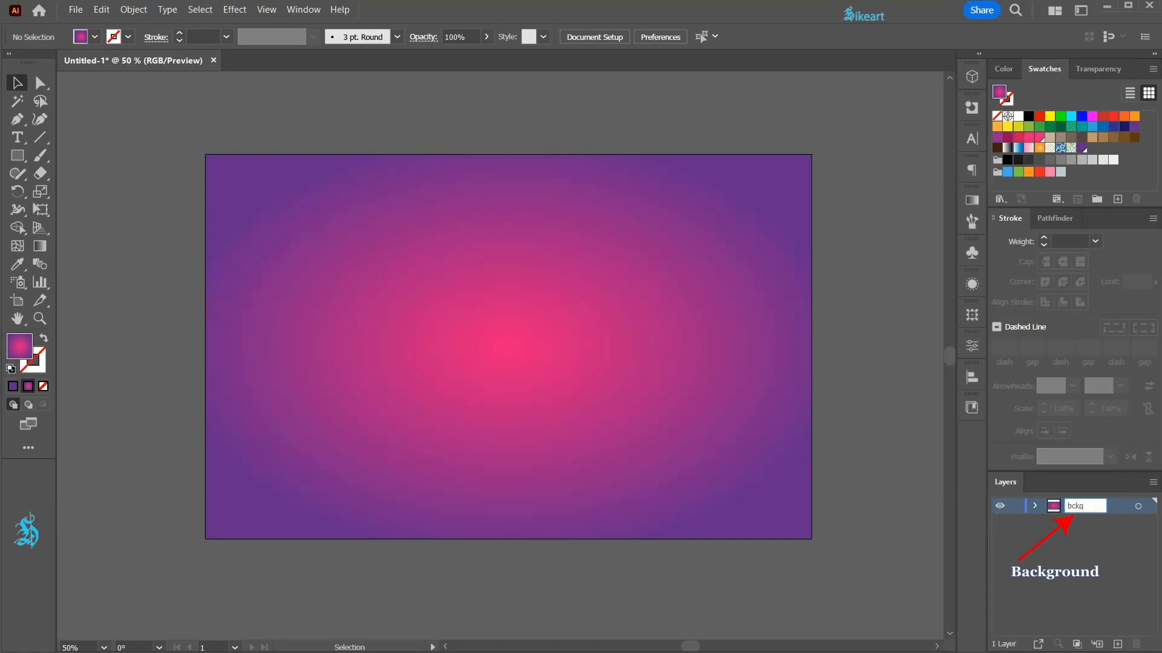
click(1118, 644)
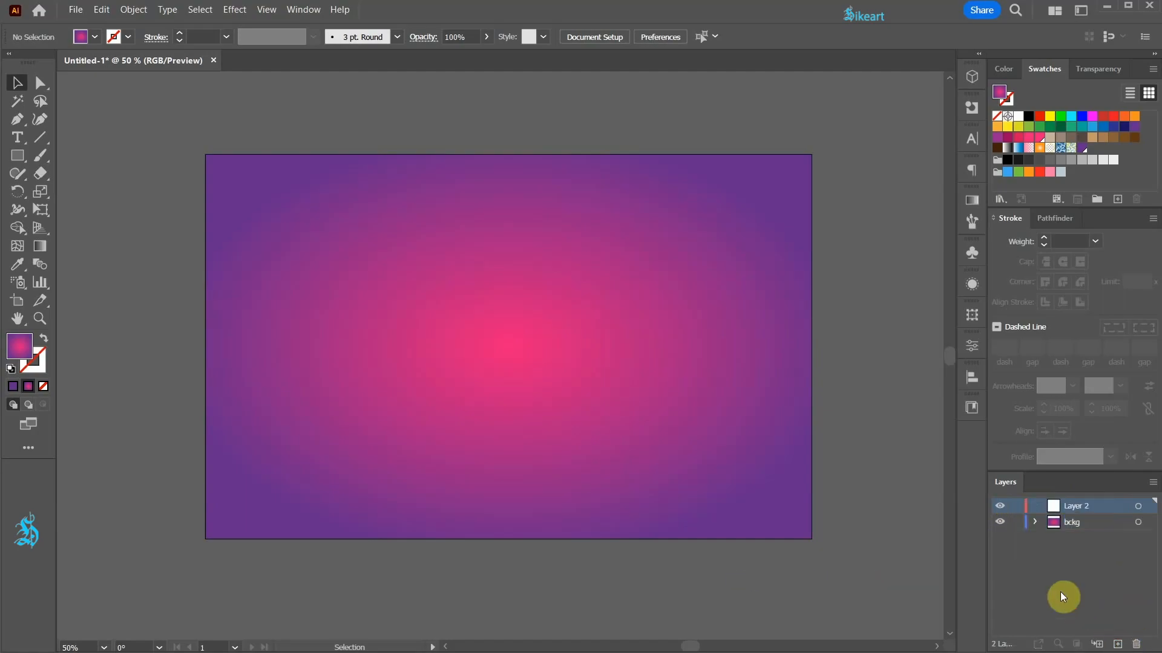
click(1014, 524)
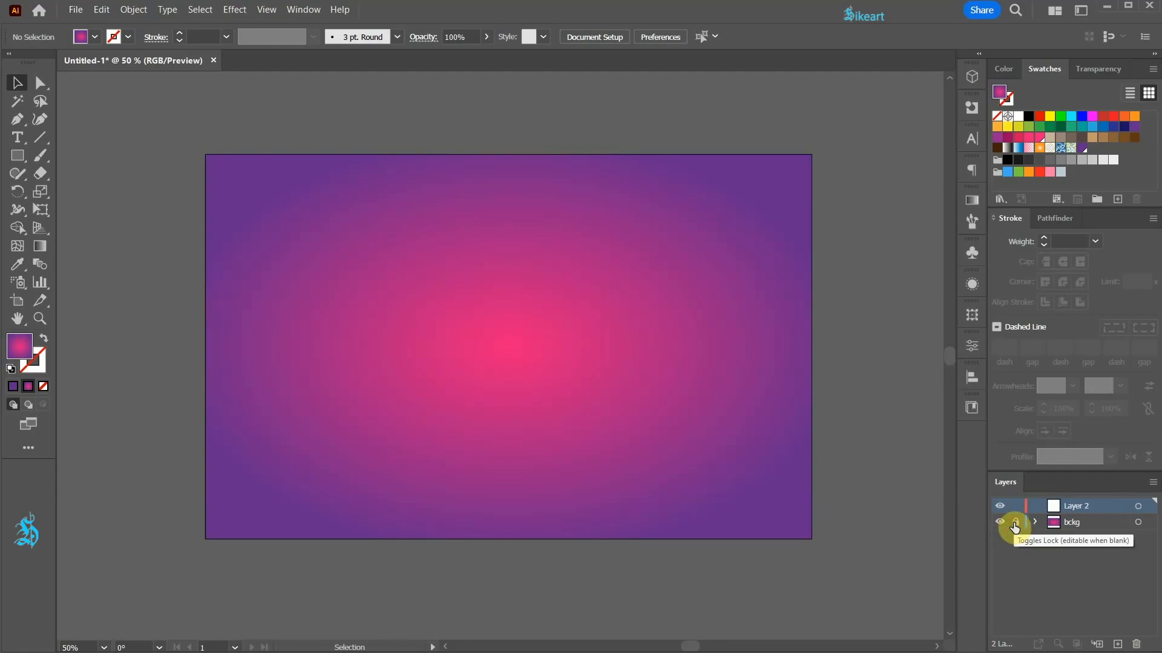
key(ctrl+v)
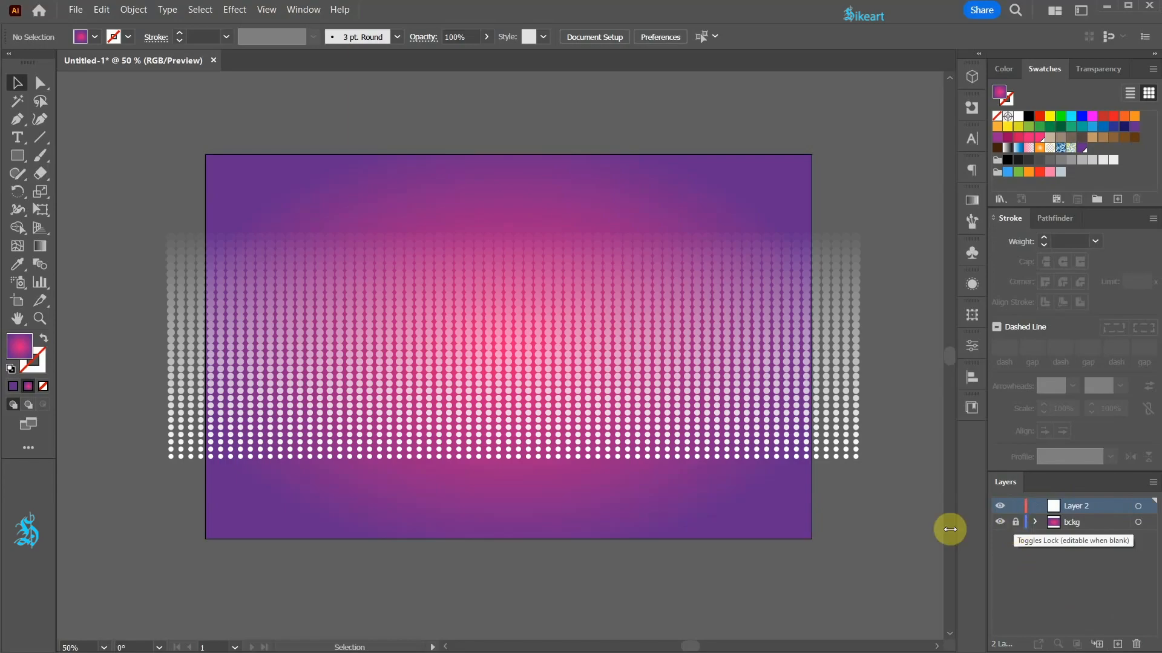
- Set the drawing colours to no fill and a white stroke
click(44, 344)
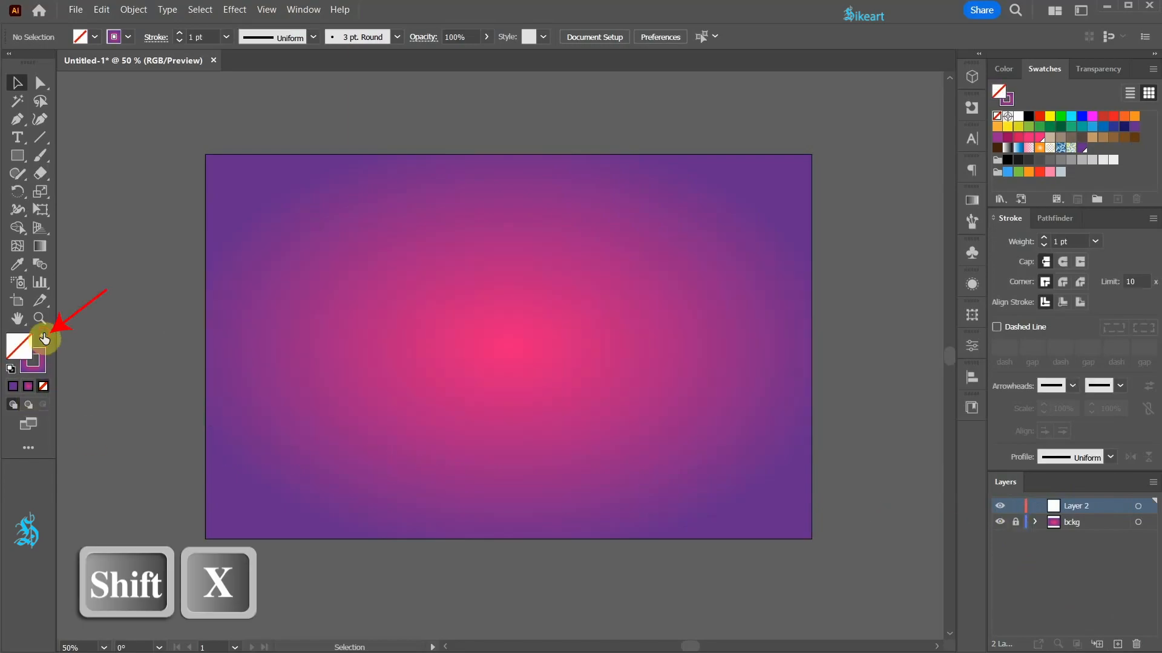
click(33, 363)
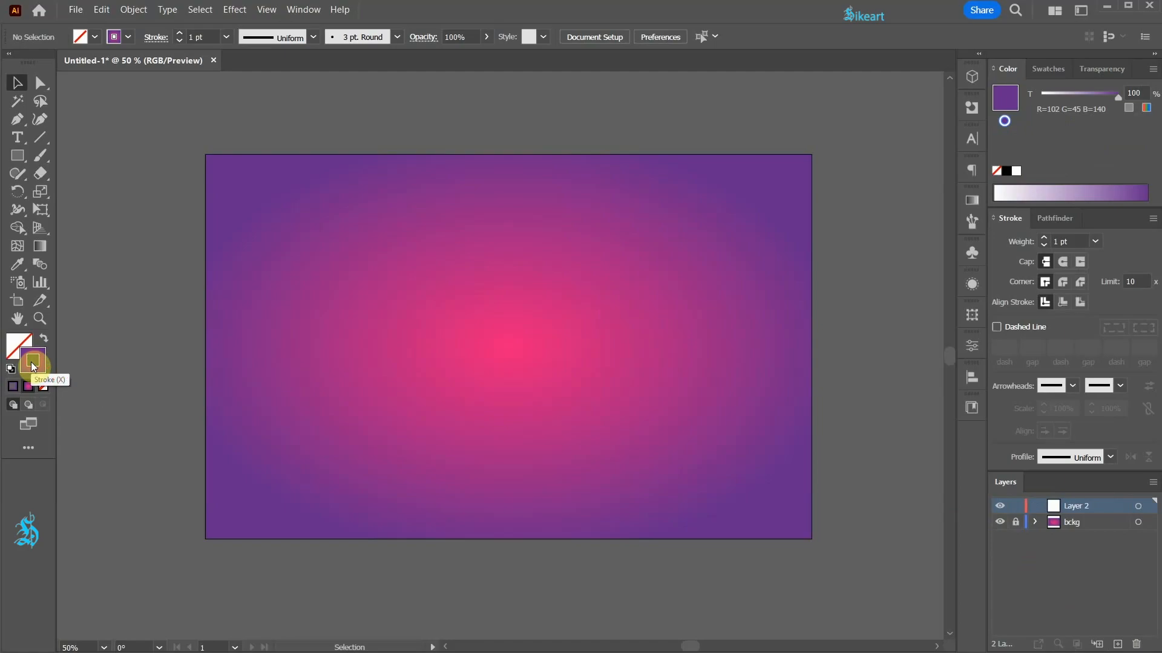
click(1059, 71)
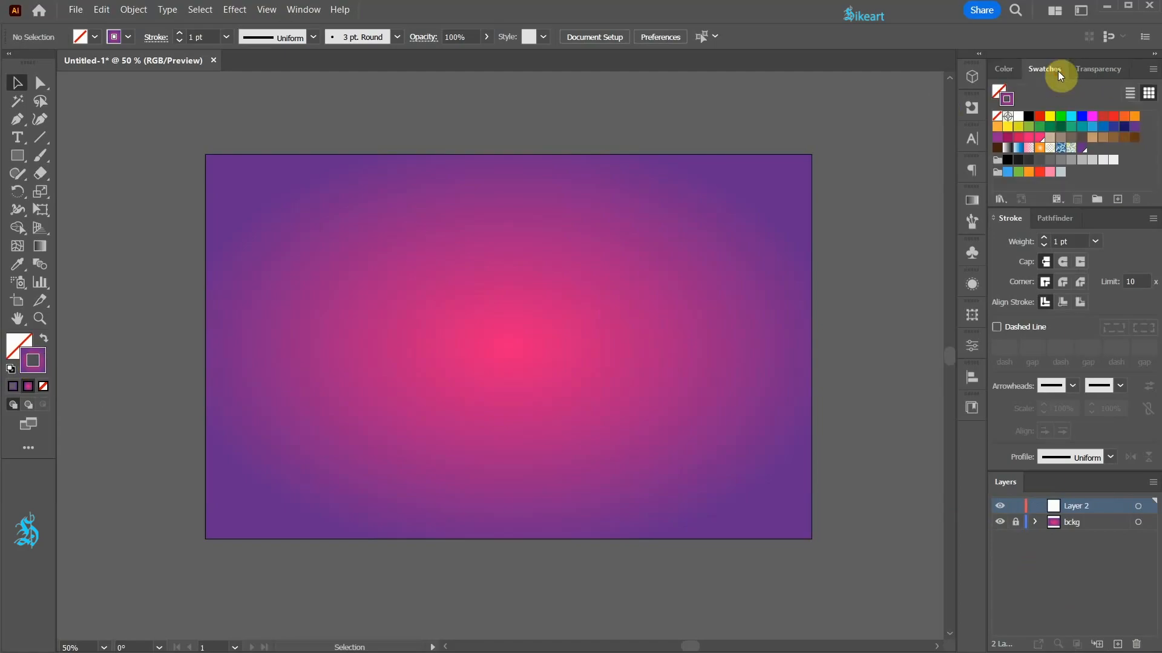
click(1017, 119)
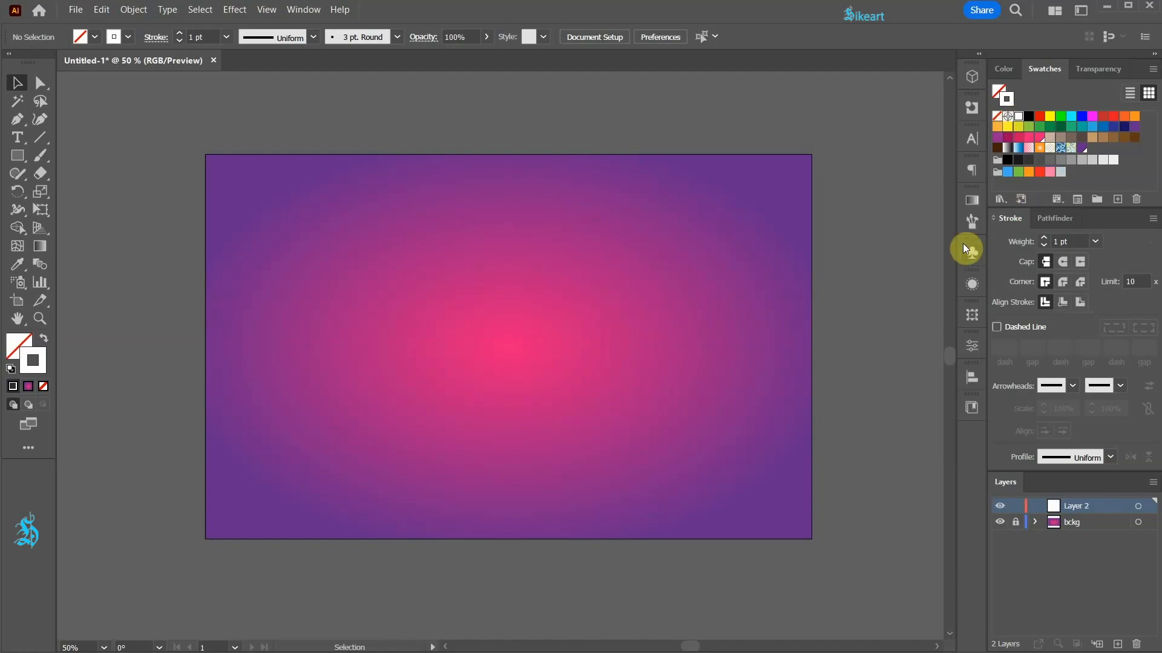
- Draw a straight horizontal line about 1672 px long with the Pen tool across the upper artboard, extending past both sides
key(p)
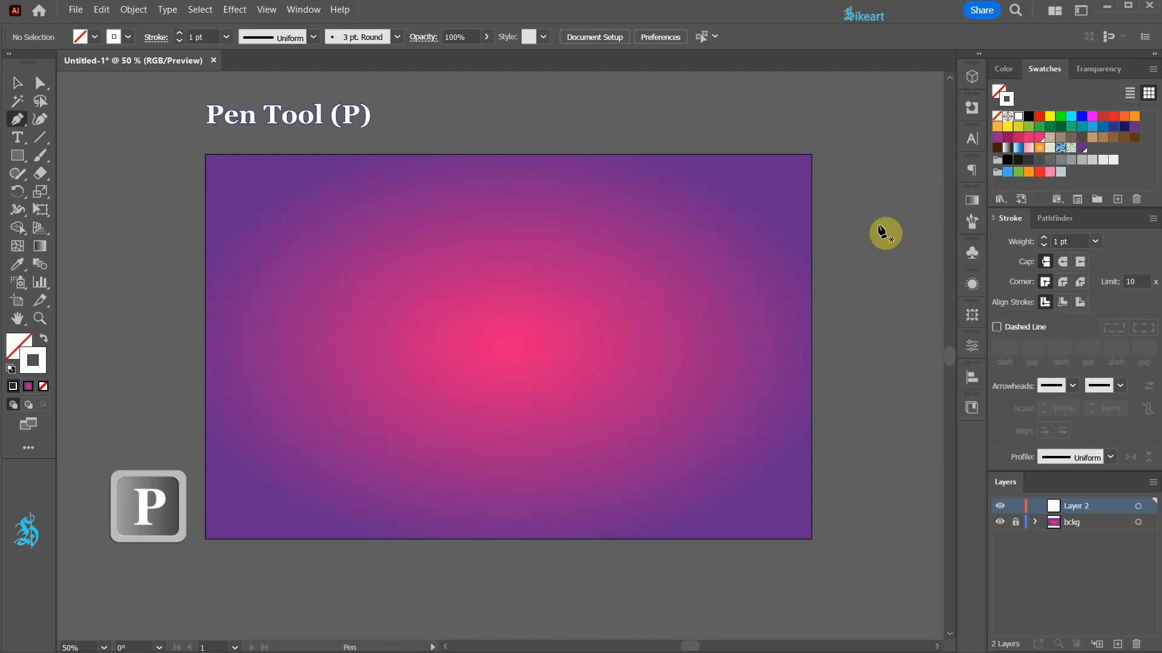
click(143, 245)
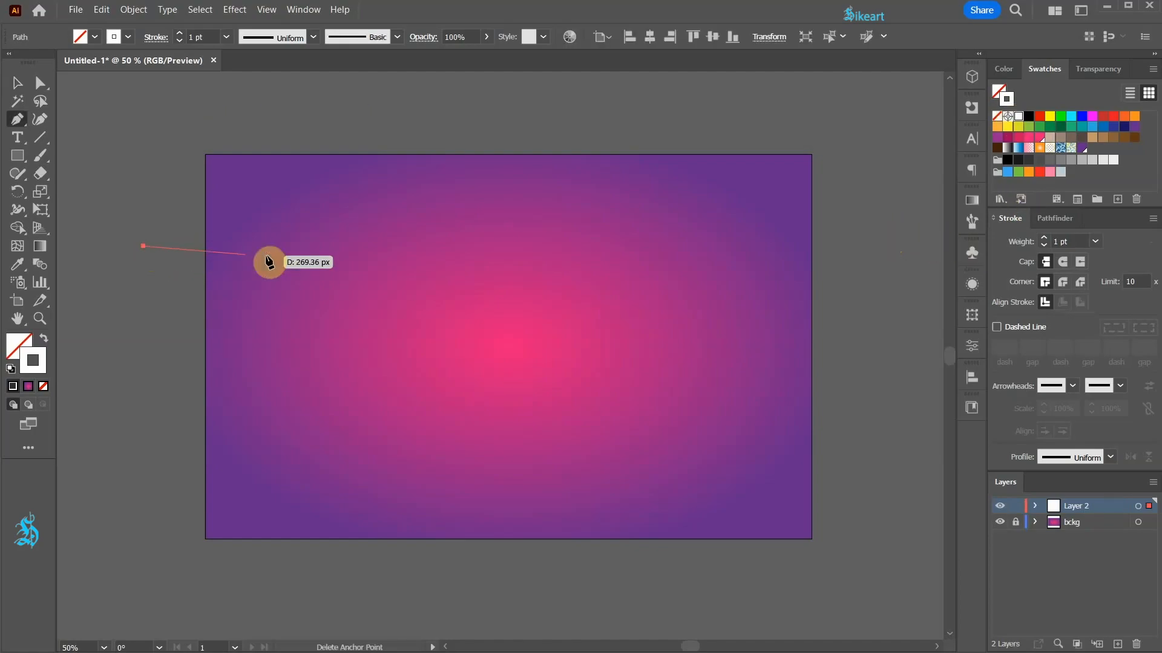
shift+click(868, 246)
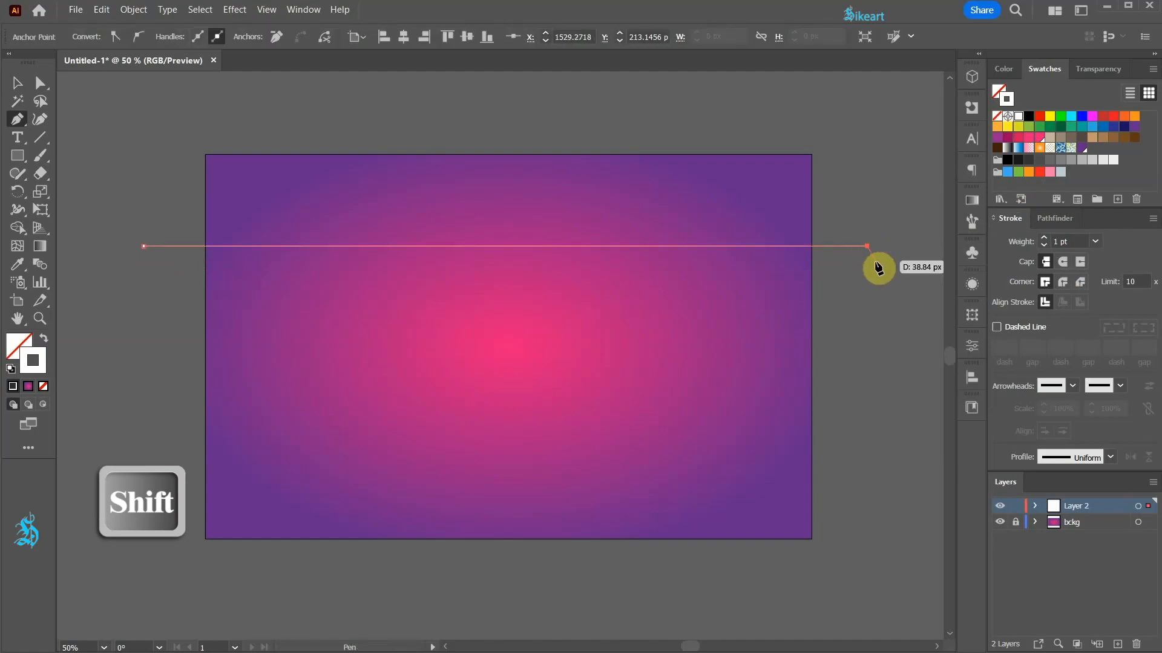
- Give the line a 20 pt round-cap stroke and make it dashed with a 0 pt dash and 20 pt gap
click(1043, 239)
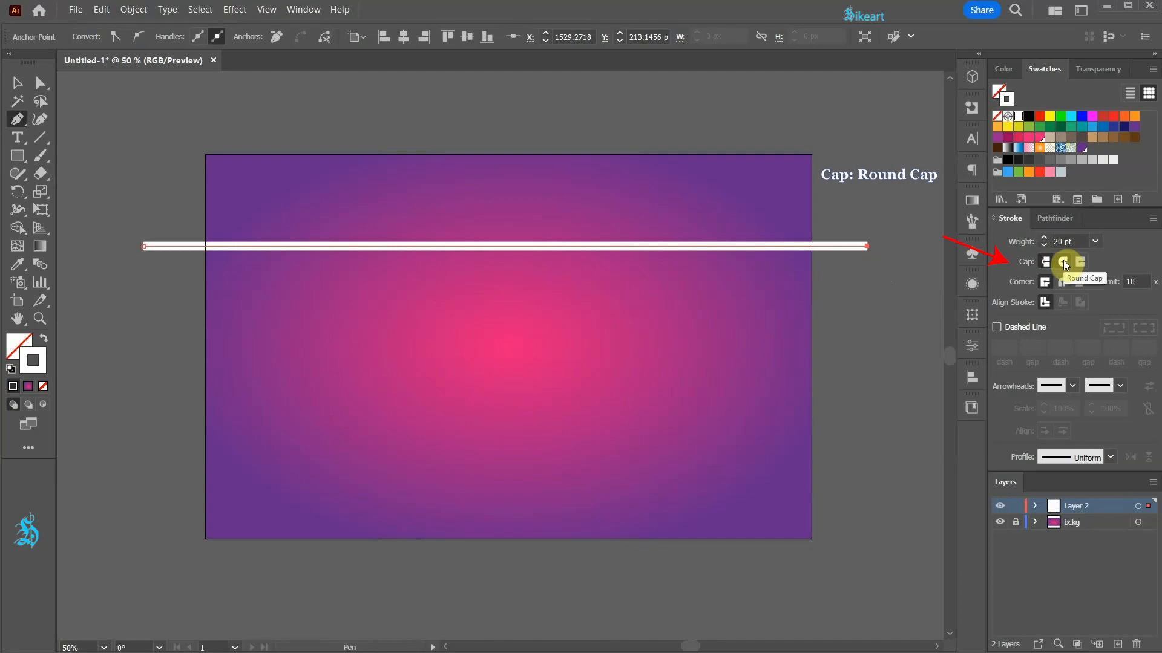
click(1062, 260)
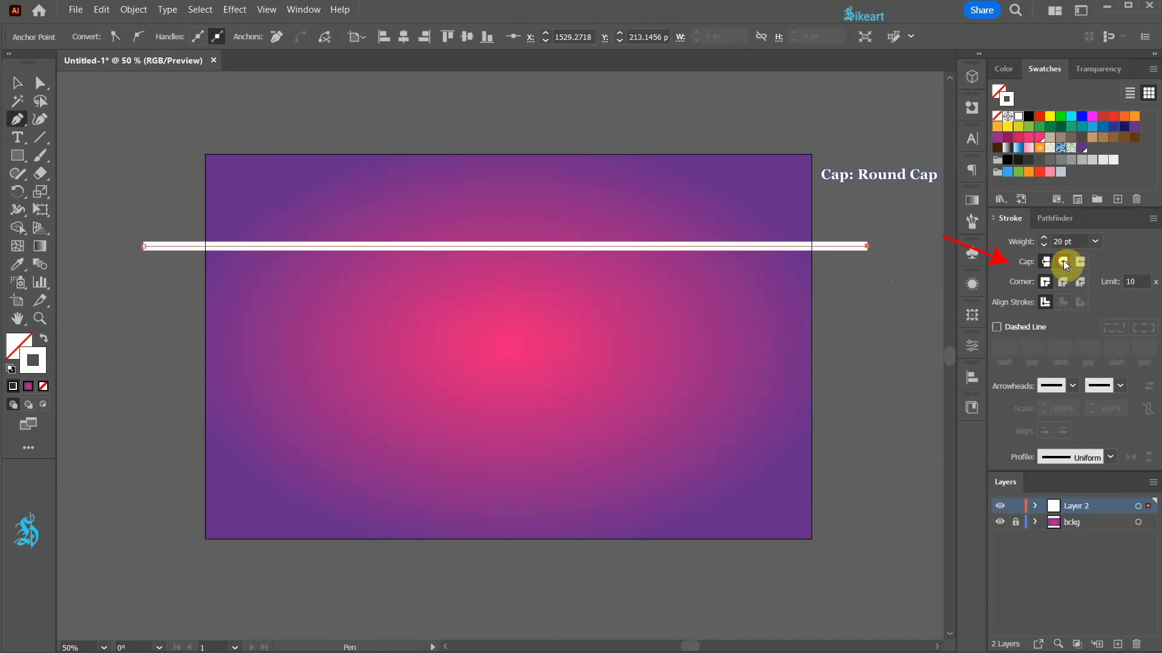
click(997, 328)
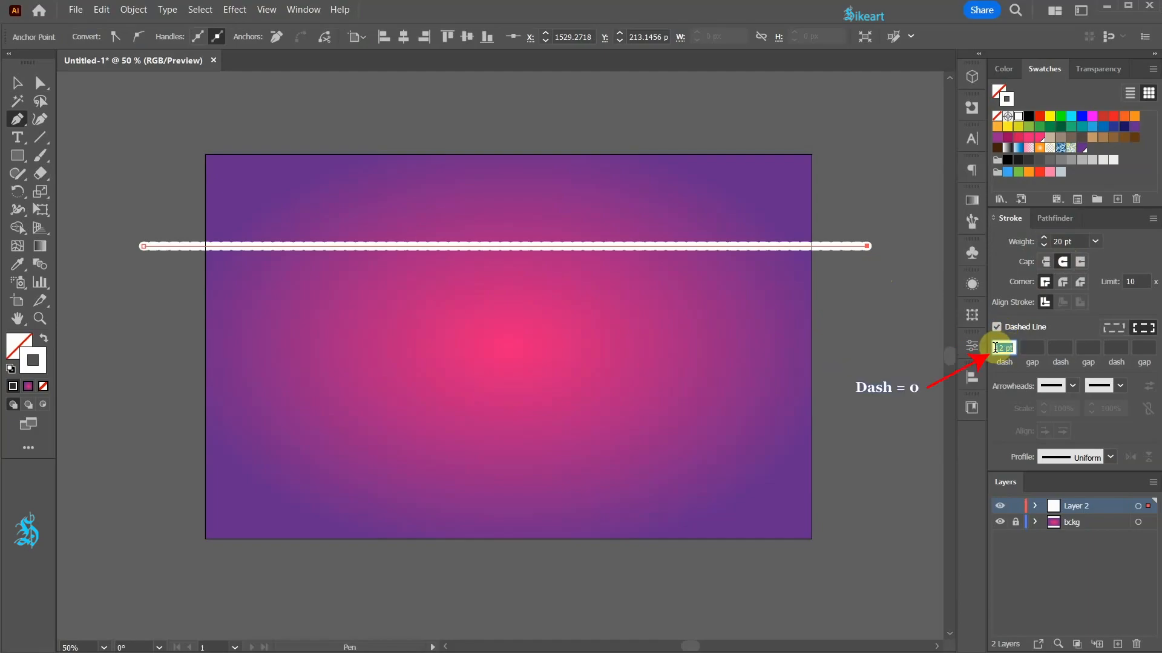
text(0)
click(1030, 347)
text(20)
key(Return)
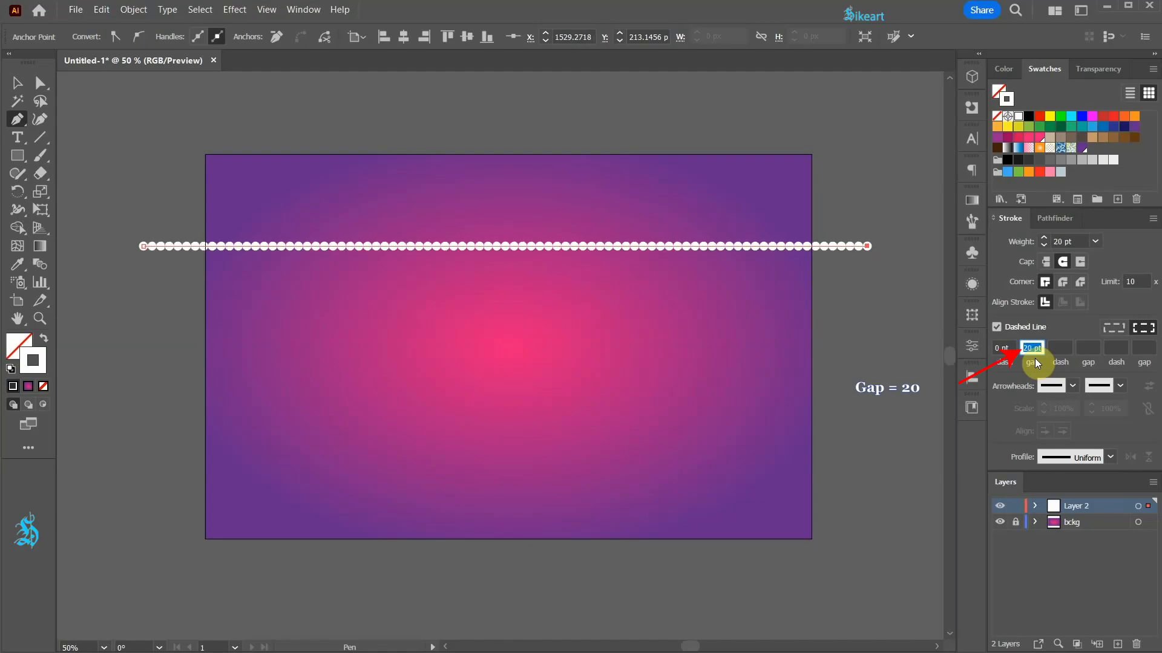
- Deselect and reselect the dashed line, and re-enter its 20 pt gap to refresh the dots
ctrl+click(865, 348)
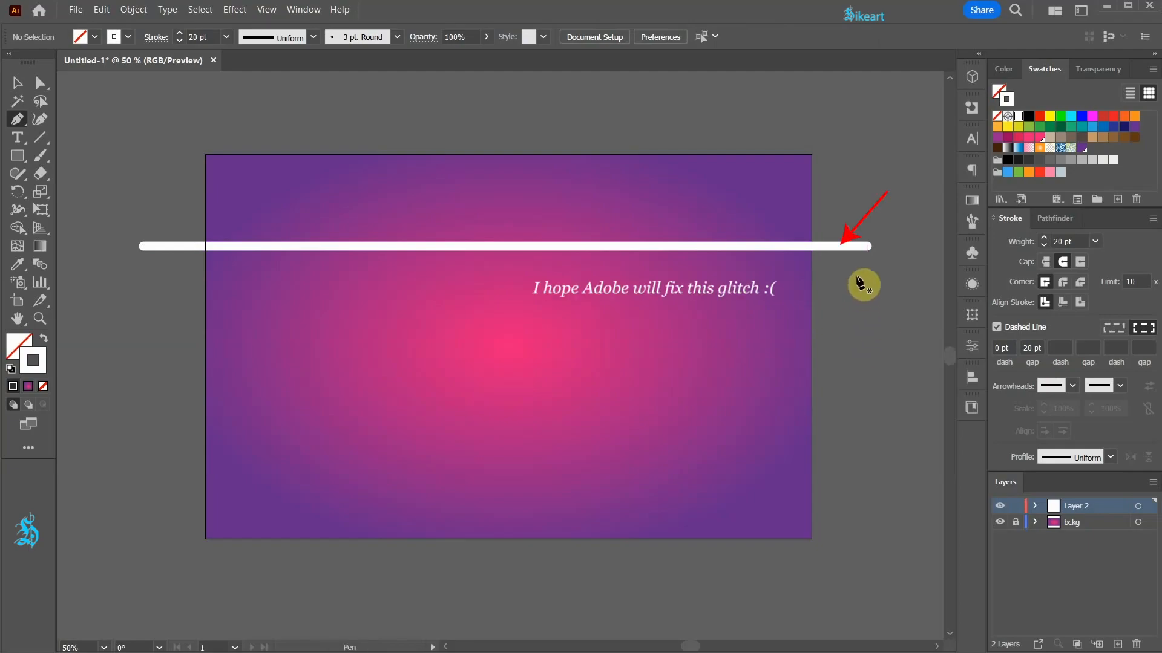
click(843, 246)
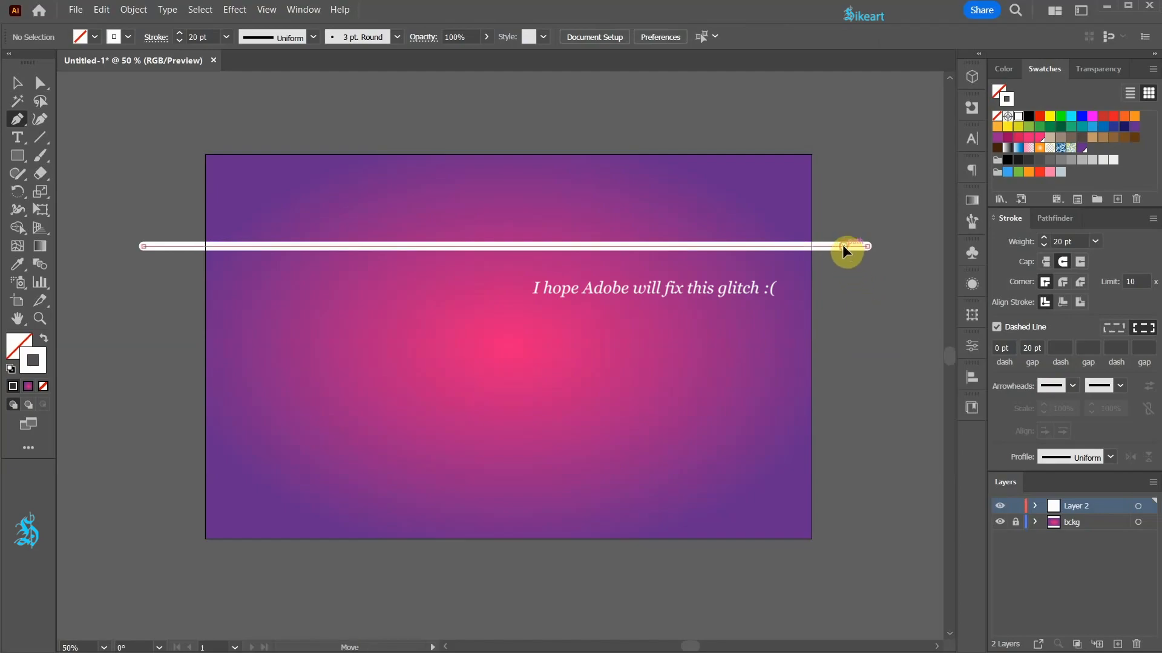
click(1031, 349)
text(20)
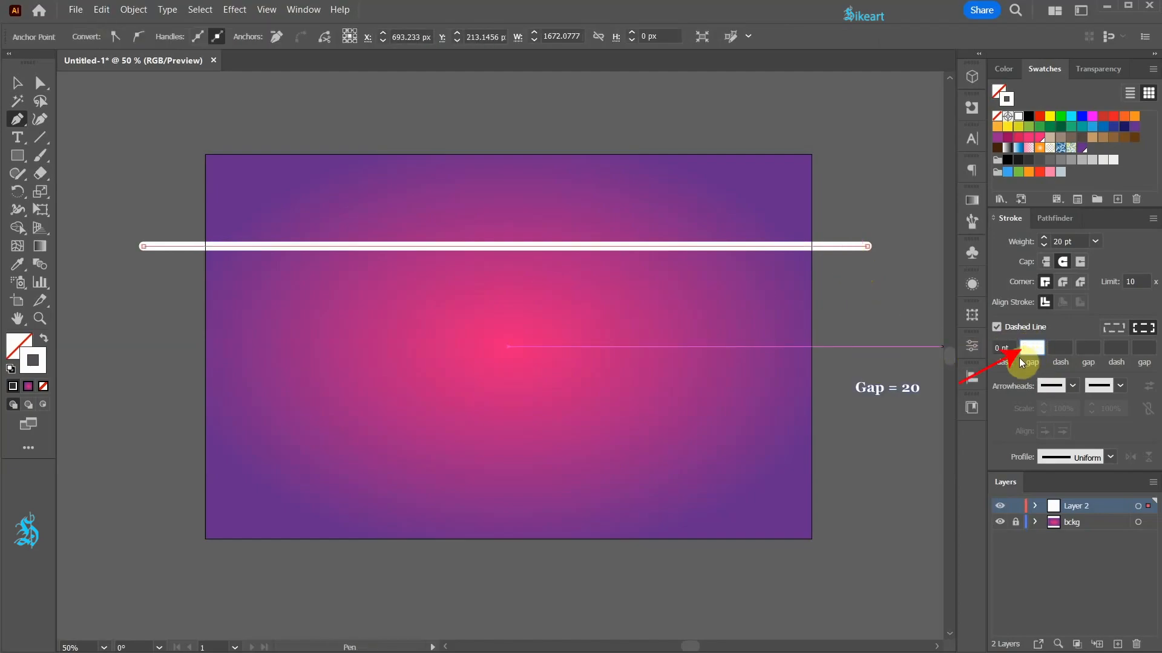
key(Return)
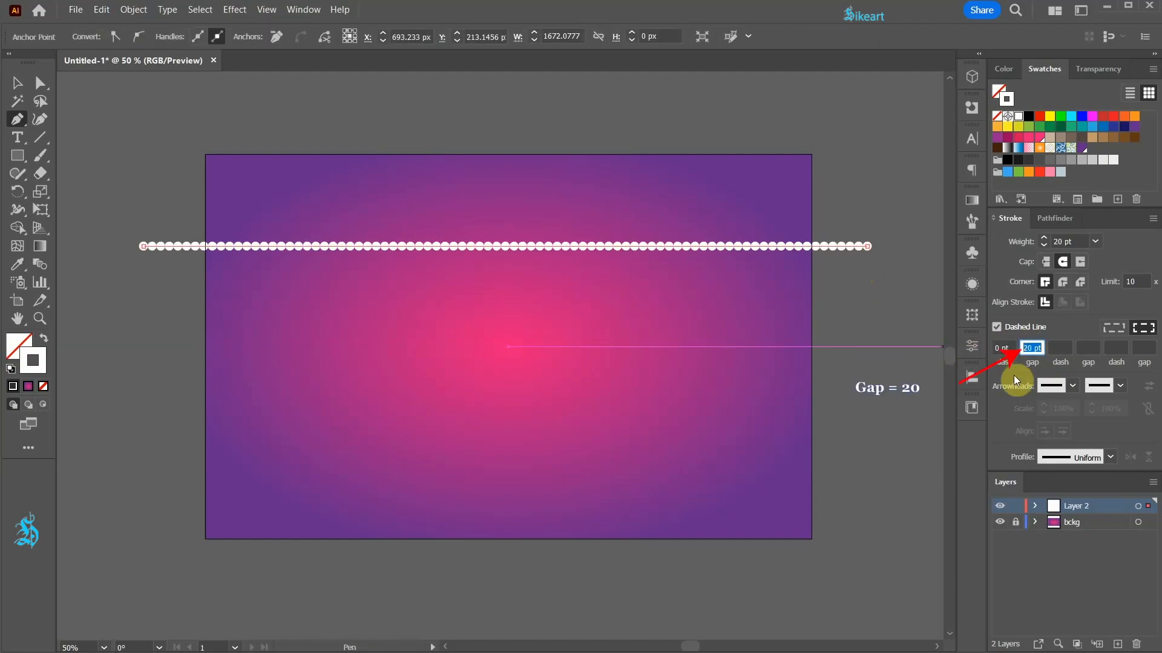
- Clear the dashed line's gap value and set it to 20 pt again
key(BackSpace)
click(1063, 348)
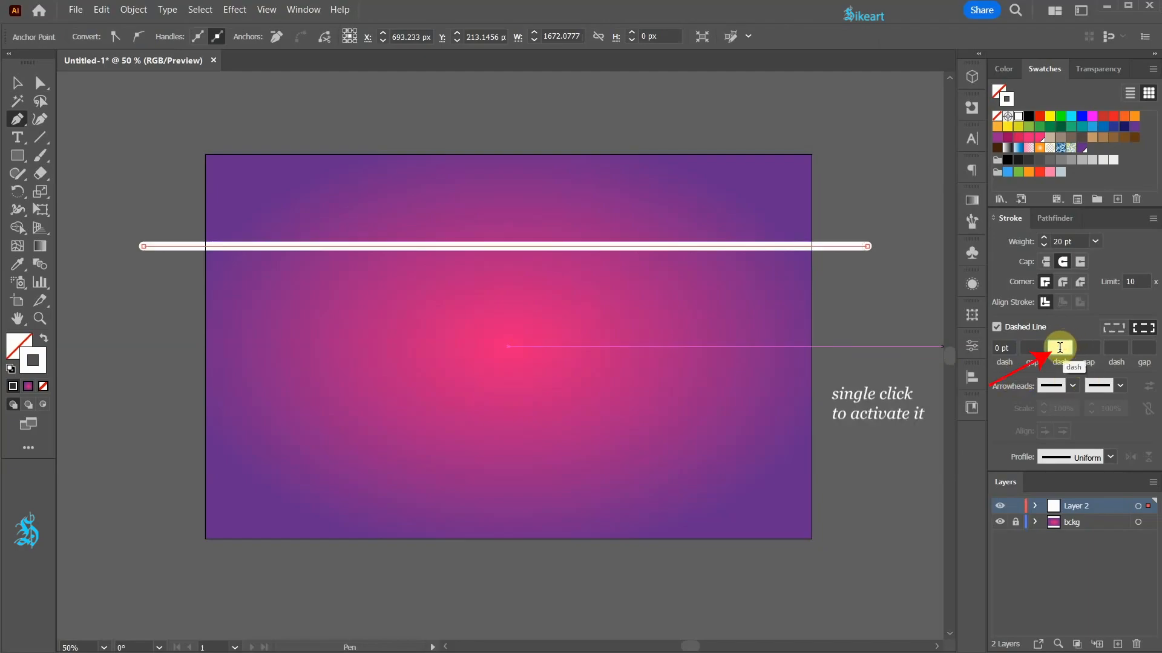
click(1032, 348)
text(20)
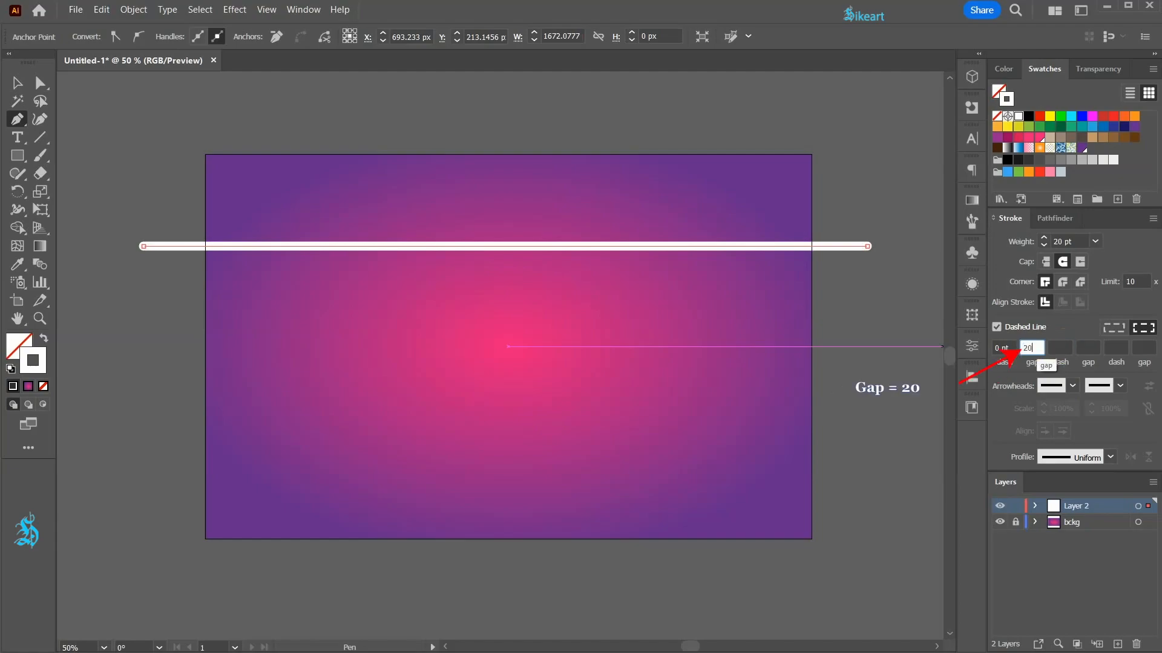
click(1059, 347)
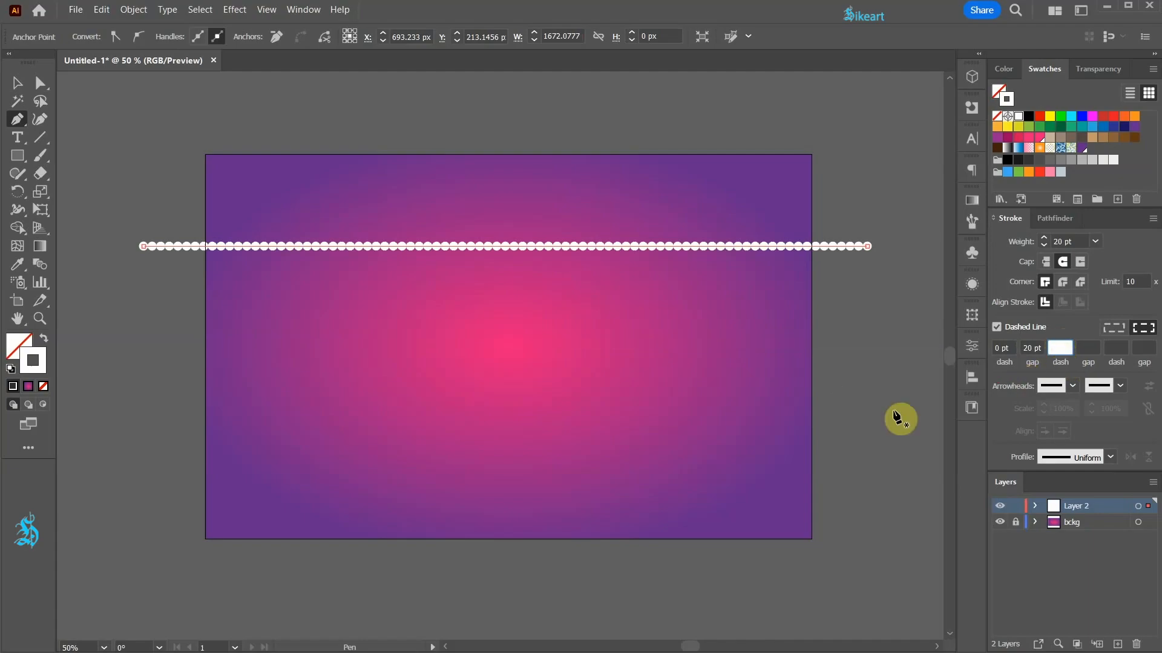
- Duplicate the dotted line about 570 px below the original, near the bottom of the artboard
ctrl+click(882, 390)
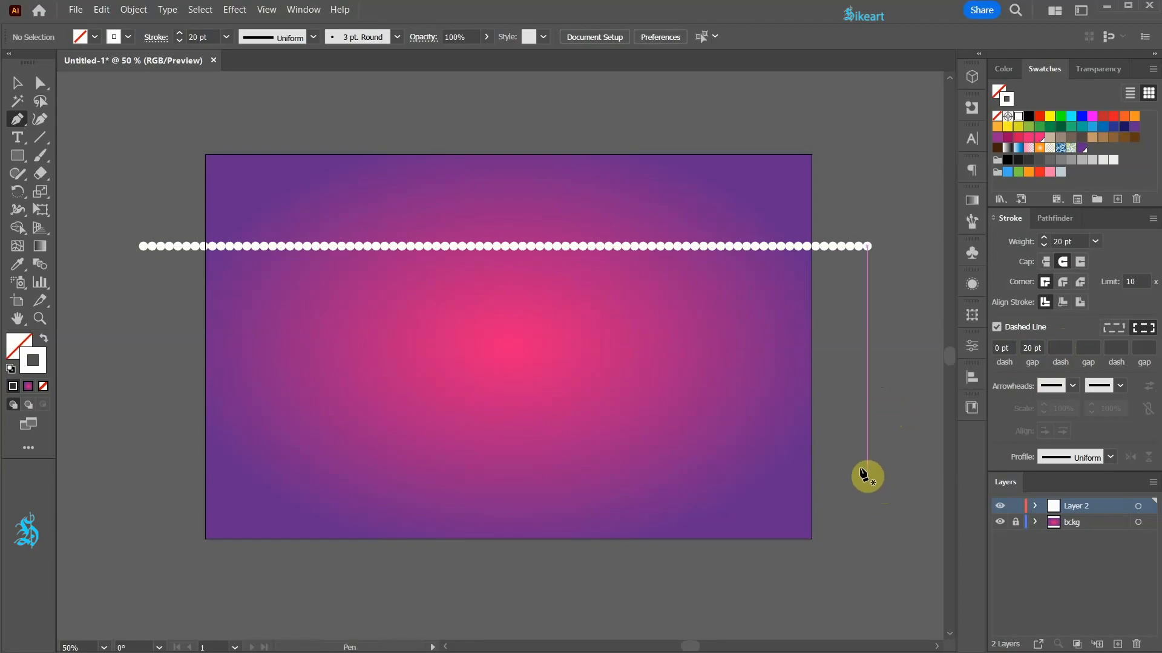
key(v)
drag(806, 250, 836, 497)
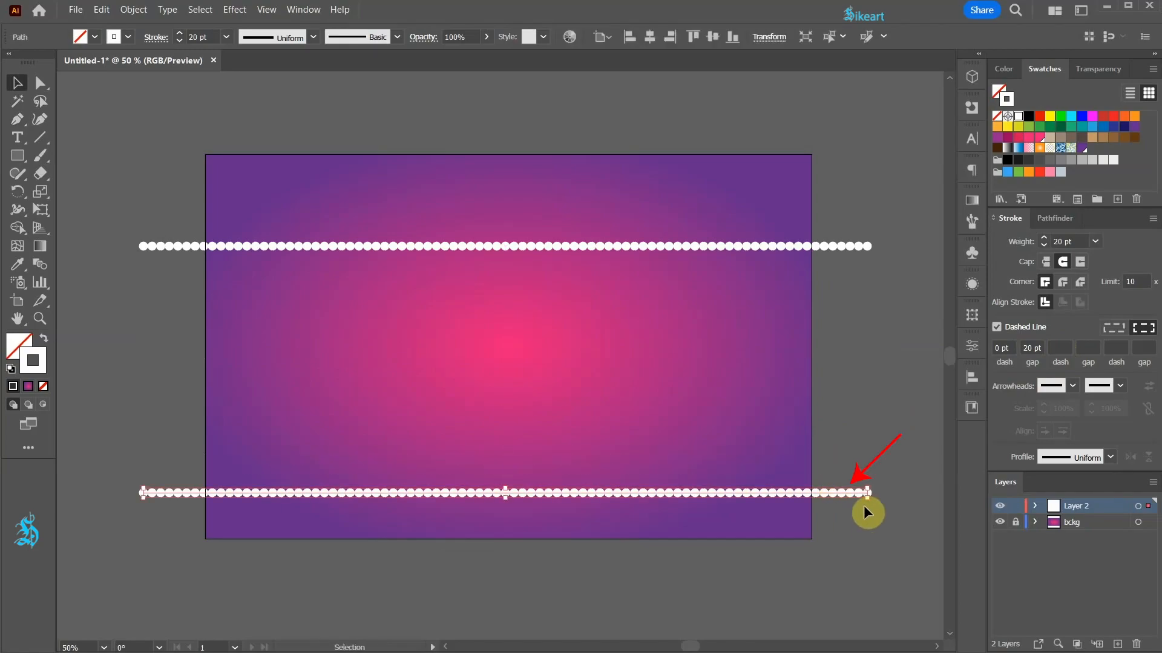
- Reduce the lower dotted line's stroke weight to 10 pt and deselect it
click(1043, 246)
click(1043, 246)
click(1043, 247)
click(1043, 246)
click(1043, 247)
click(1043, 246)
click(1043, 246)
click(1043, 246)
click(1043, 246)
click(1043, 246)
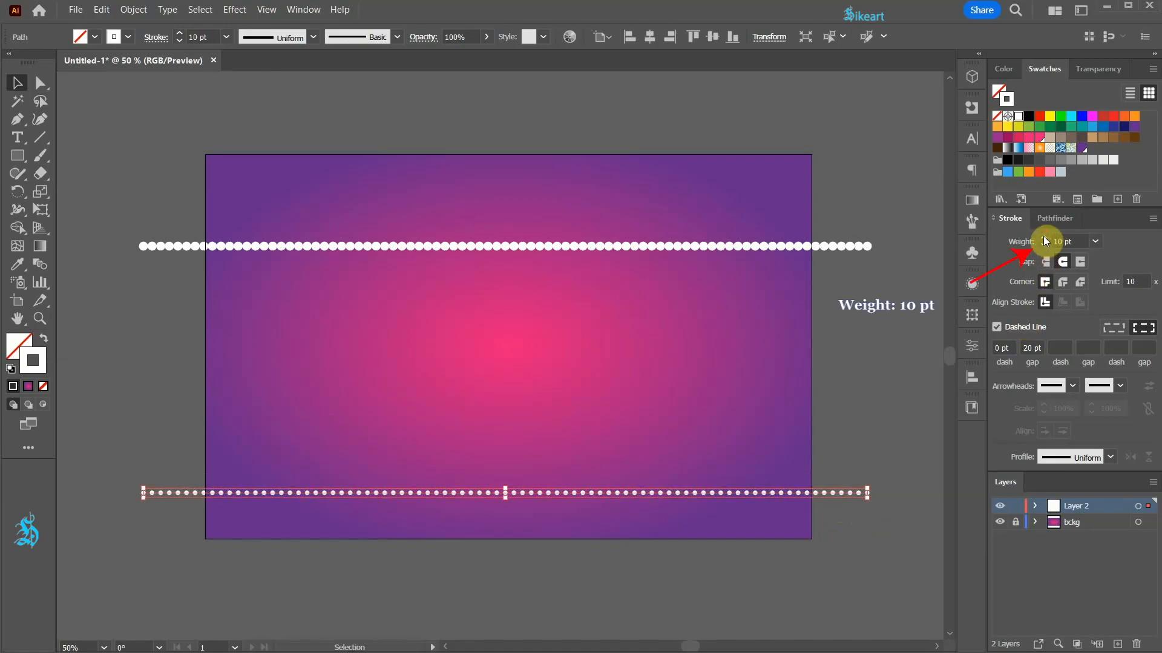
click(923, 429)
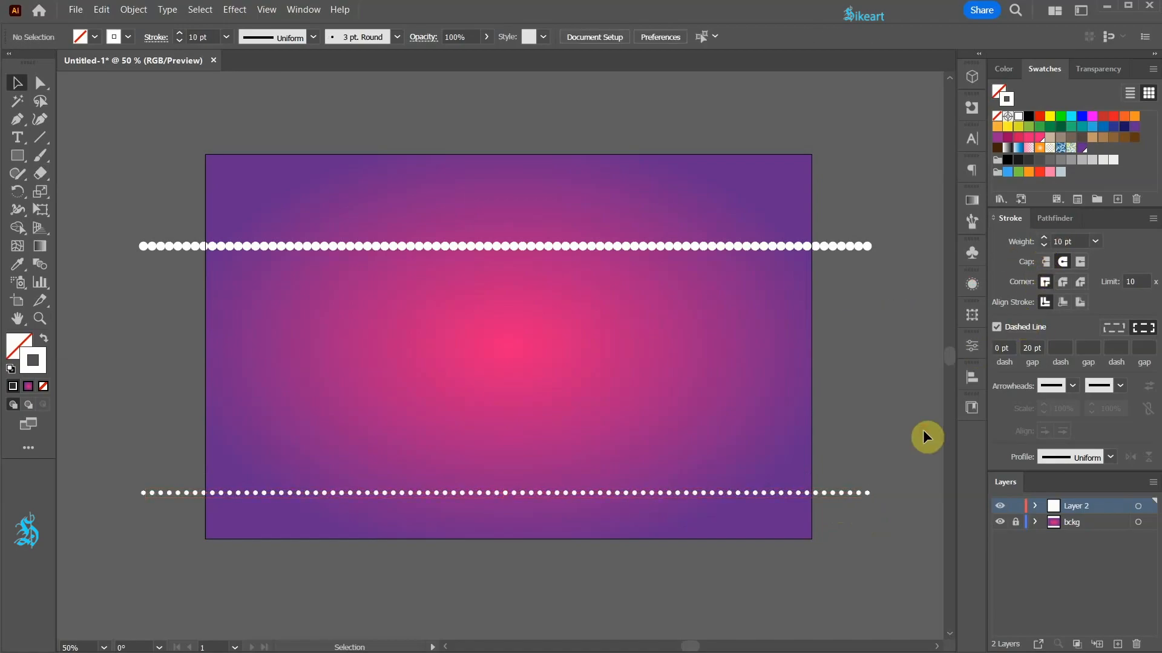
- Set the upper dotted line's opacity to 0% and deselect it
click(840, 237)
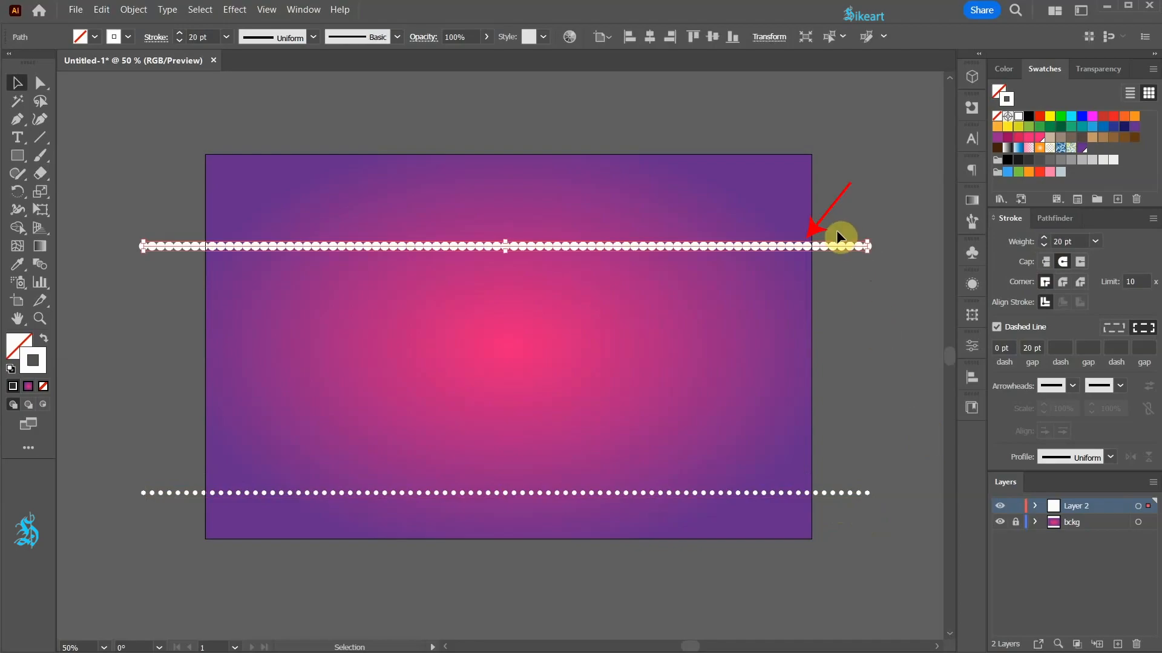
click(1098, 70)
click(1141, 92)
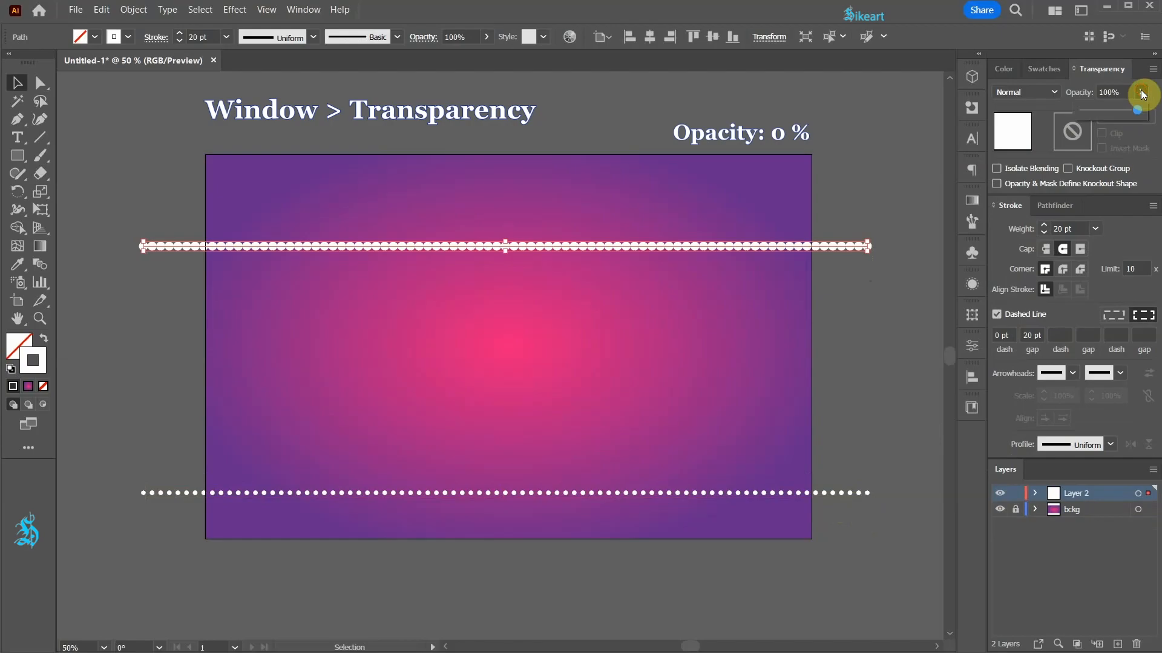
drag(1137, 110, 1070, 110)
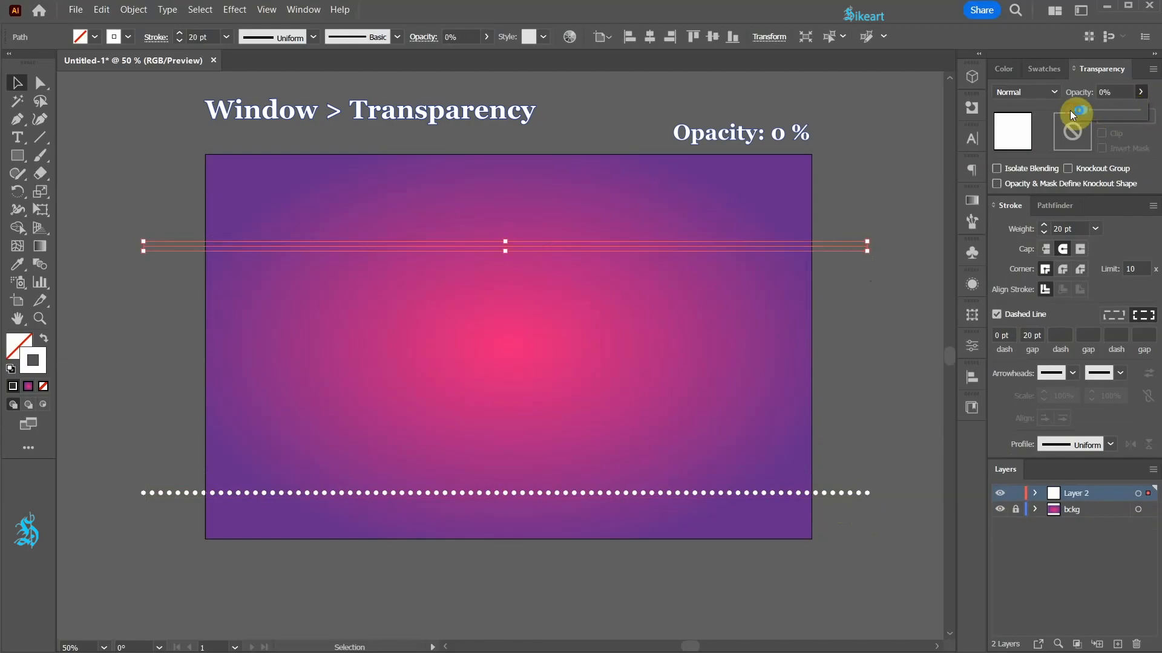
click(890, 176)
- Select both dotted lines and make a blend between them
drag(407, 147, 695, 568)
click(133, 9)
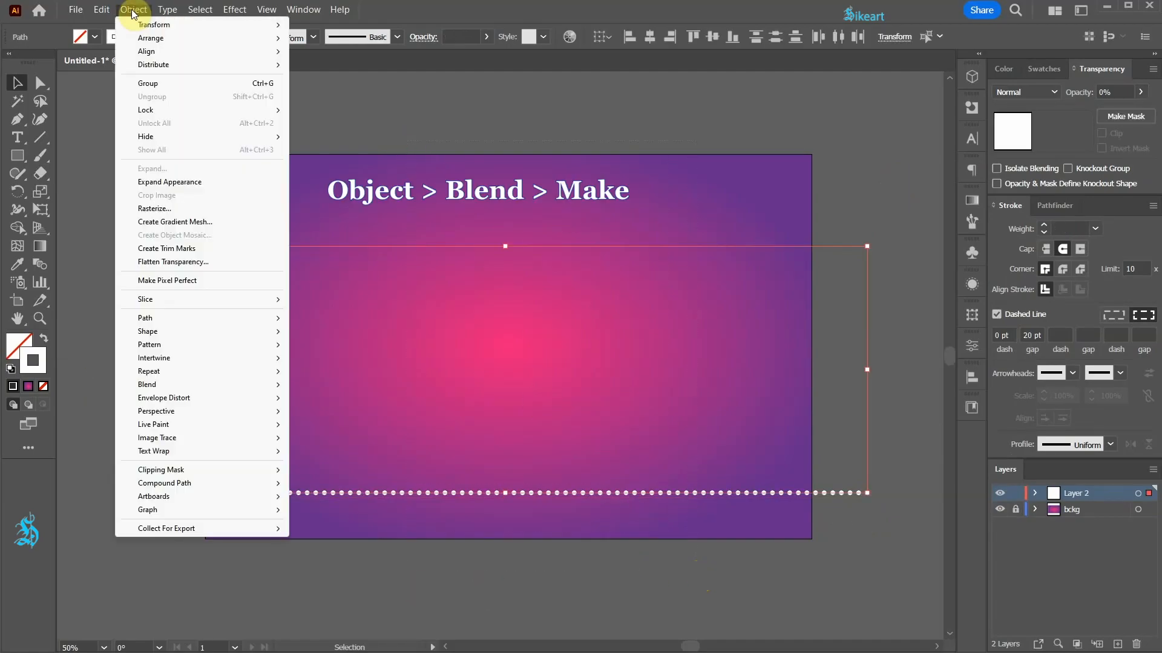
mouse_move(241, 384)
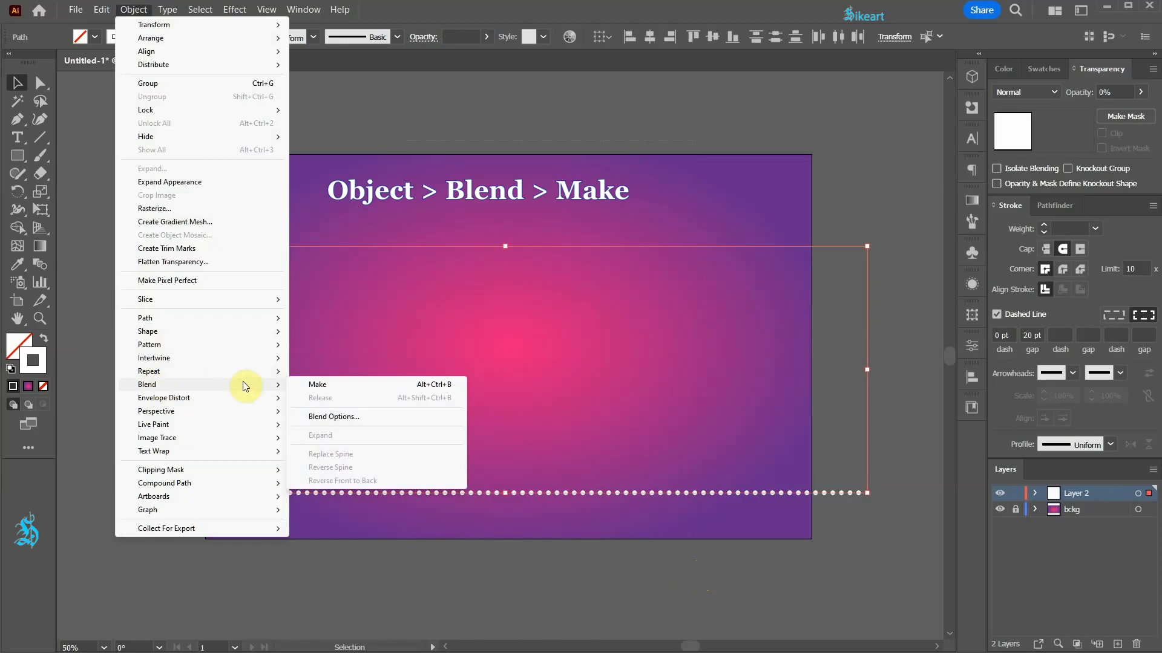
click(317, 385)
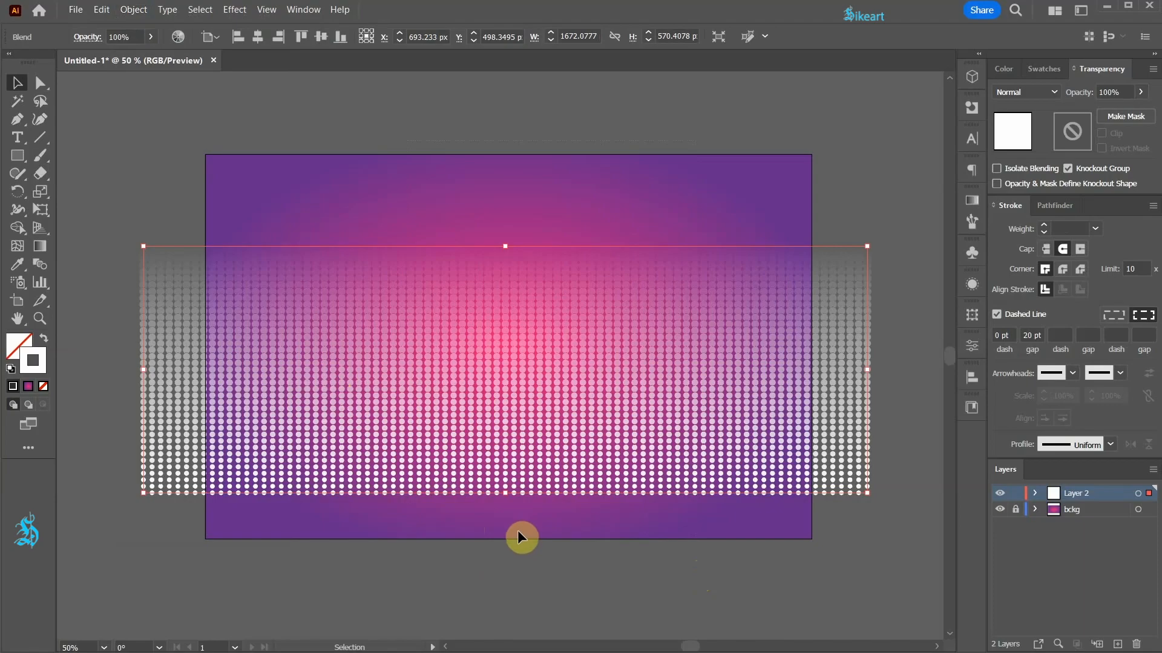
- Select only the blend's bottom line with Direct Selection, try thinner stroke weights on it, and restore the weight to 10 pt
key(a)
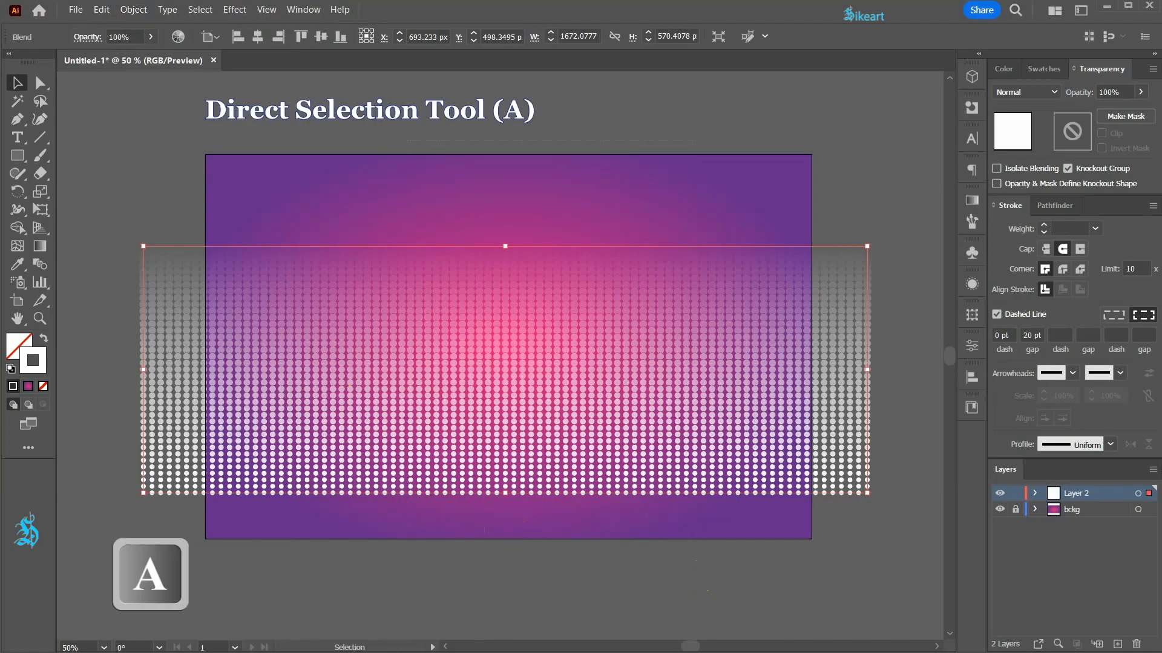
click(249, 614)
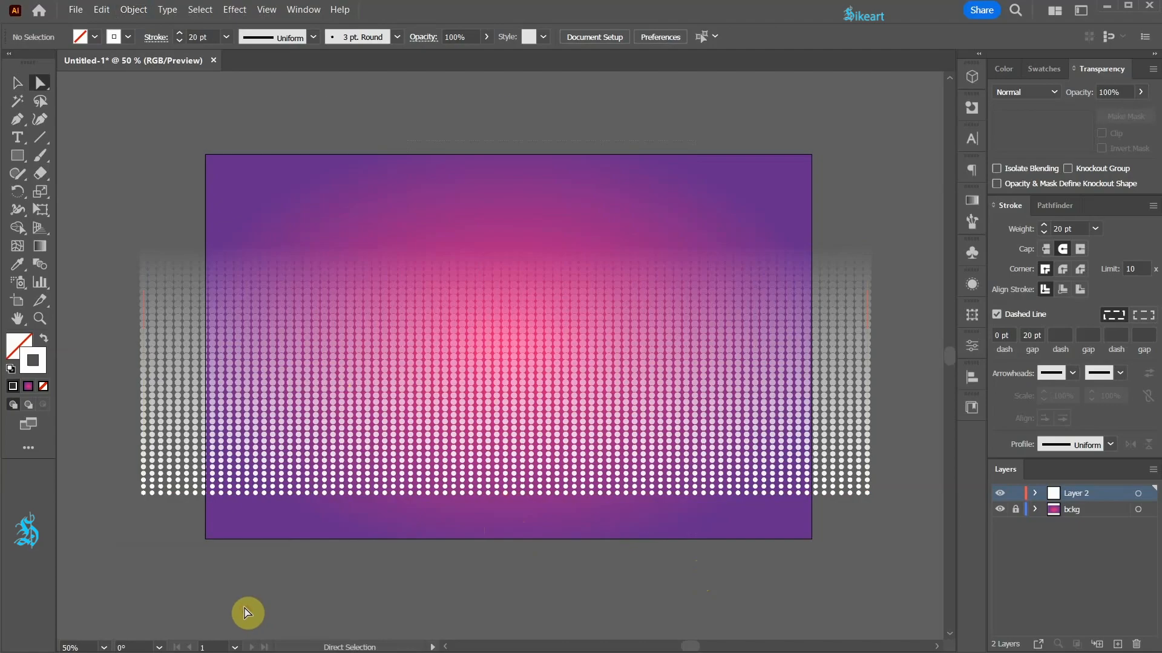
drag(117, 473, 888, 511)
click(1043, 235)
click(1043, 235)
click(1043, 234)
click(1043, 235)
click(1043, 235)
click(1043, 234)
click(1043, 235)
click(1044, 224)
click(1044, 224)
click(1044, 223)
click(1044, 224)
click(1044, 224)
click(1045, 224)
click(1044, 224)
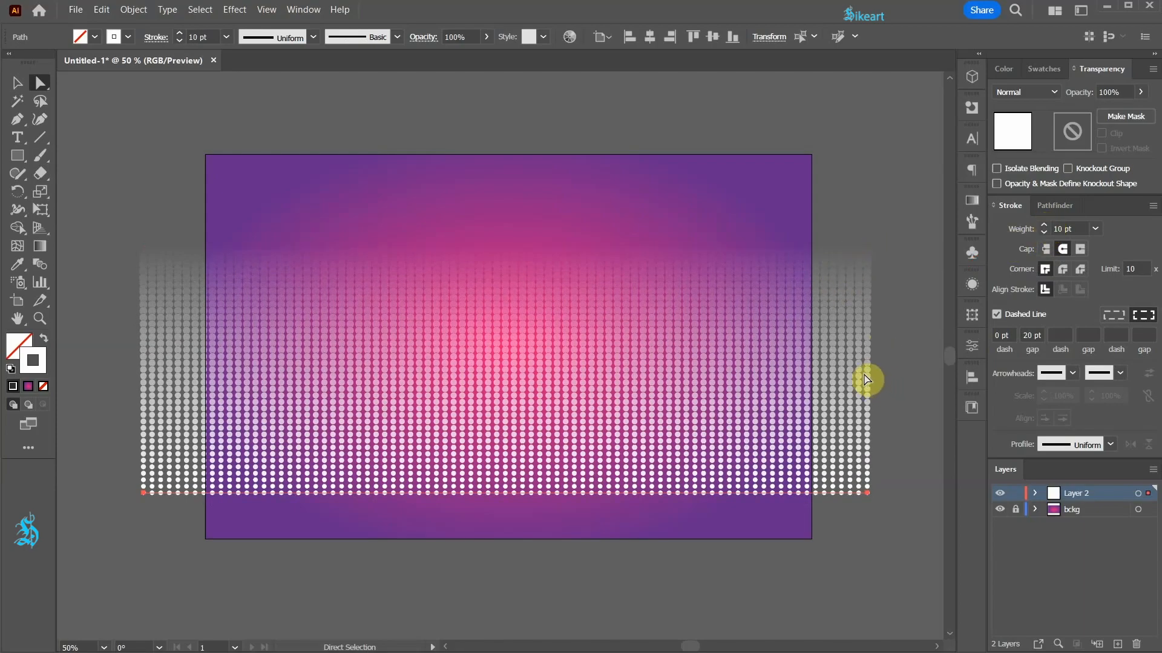
- Select the whole blend and set its spacing to Specified Steps with 37 steps
key(v)
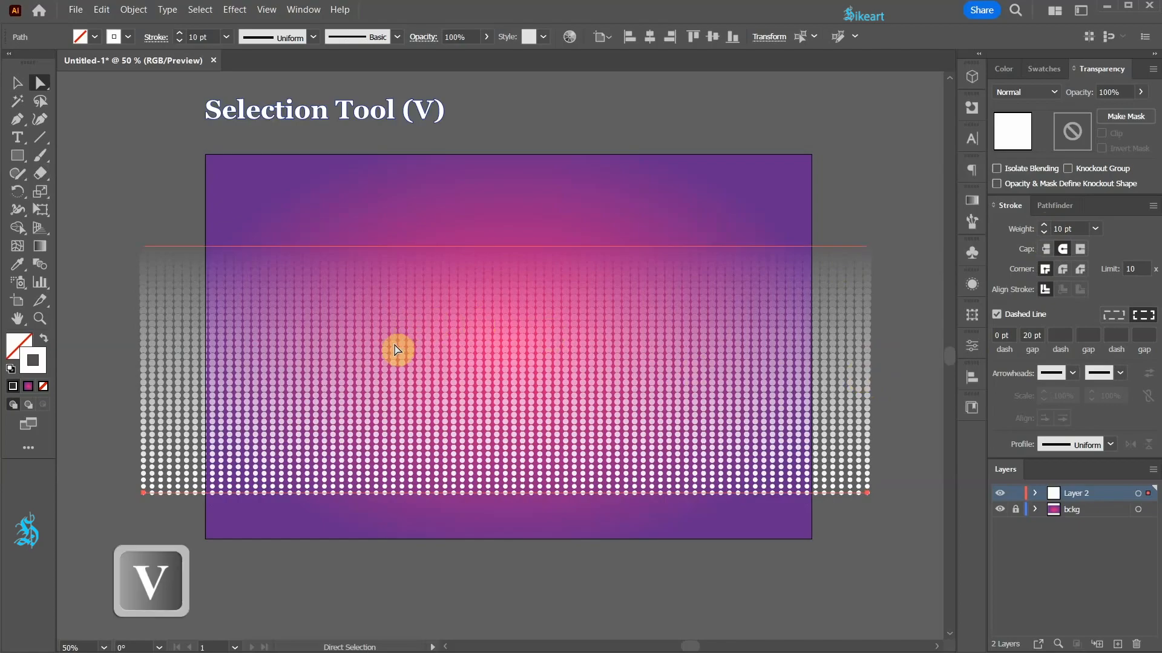
click(708, 490)
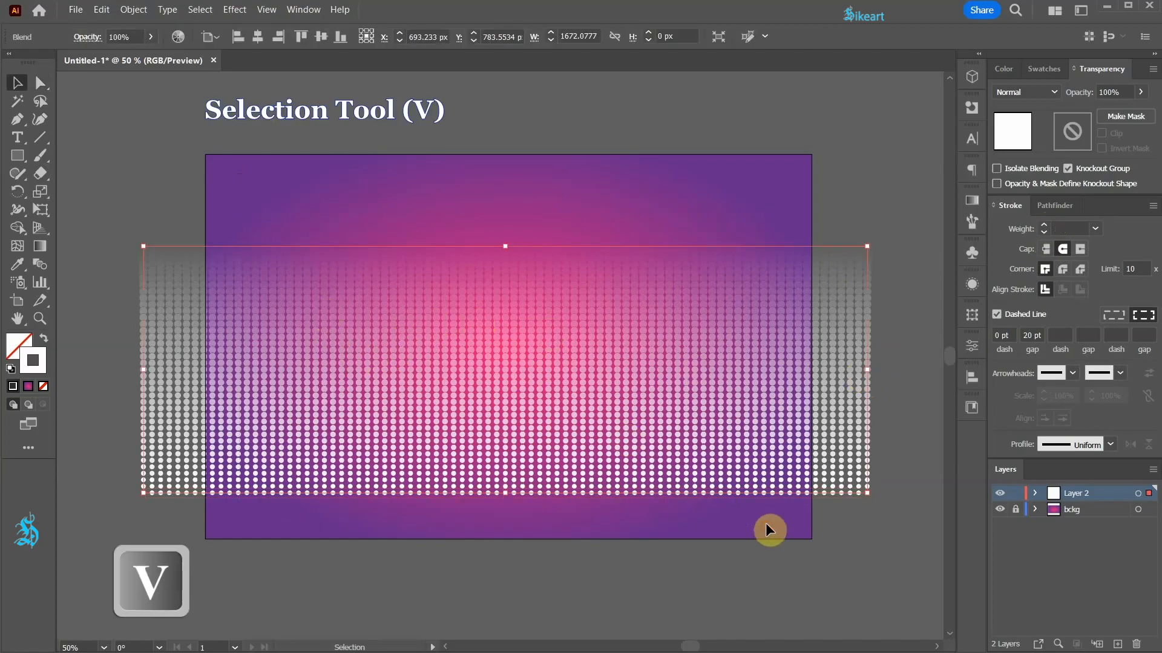
double_click(38, 267)
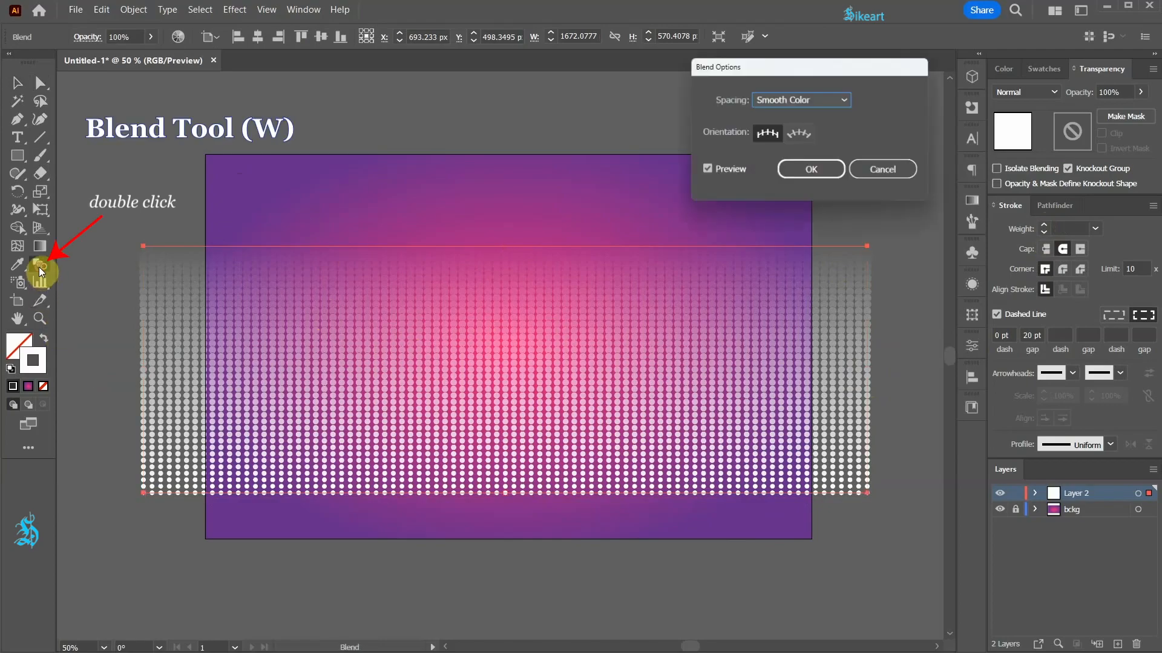
click(845, 100)
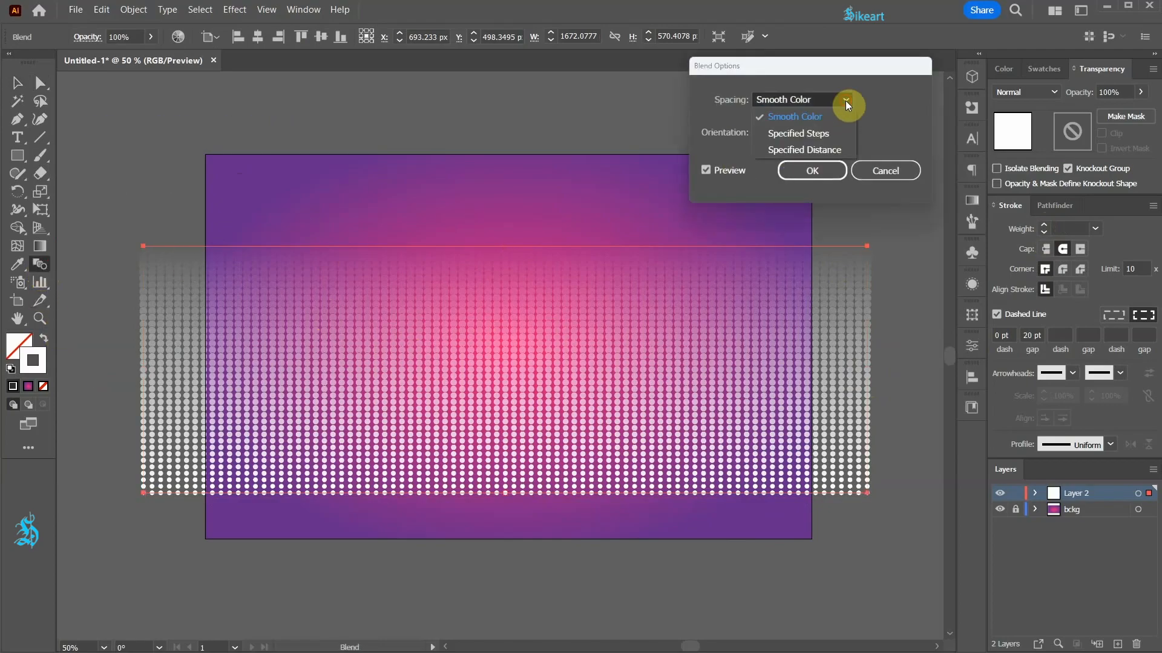
click(785, 133)
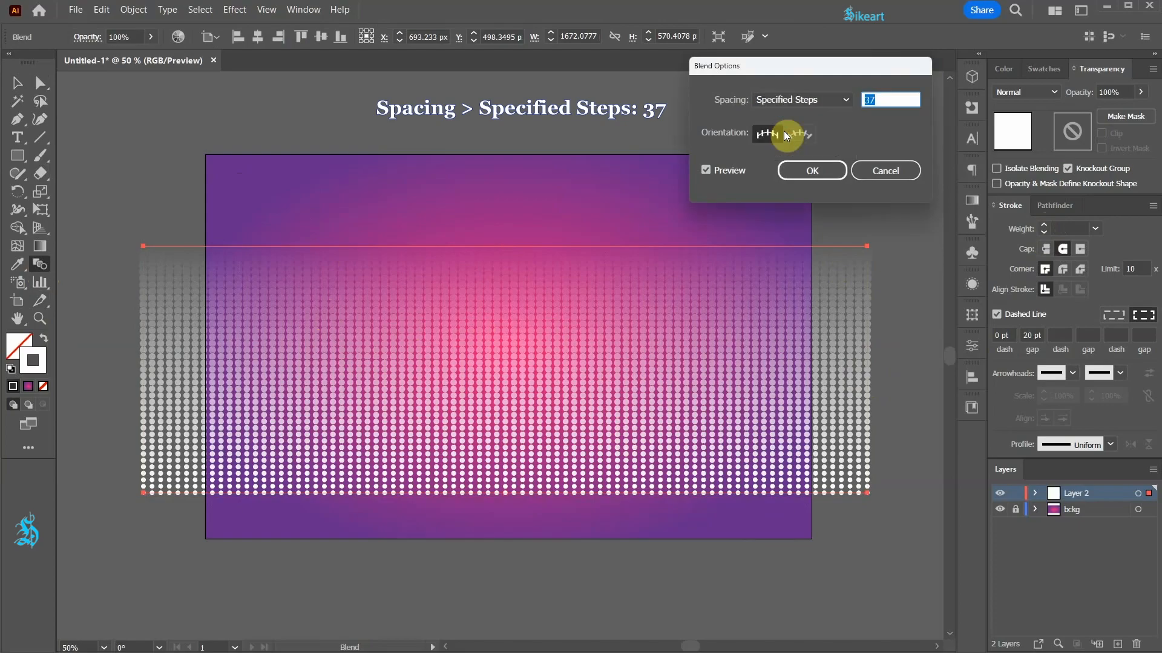
key(Up)
key(Up)
key(Up)
key(Up)
key(Up)
key(Up)
key(Up)
key(Up)
key(Up)
key(Up)
key(Up)
key(Up)
key(Up)
key(Up)
key(Up)
key(Up)
key(Up)
key(Up)
key(Up)
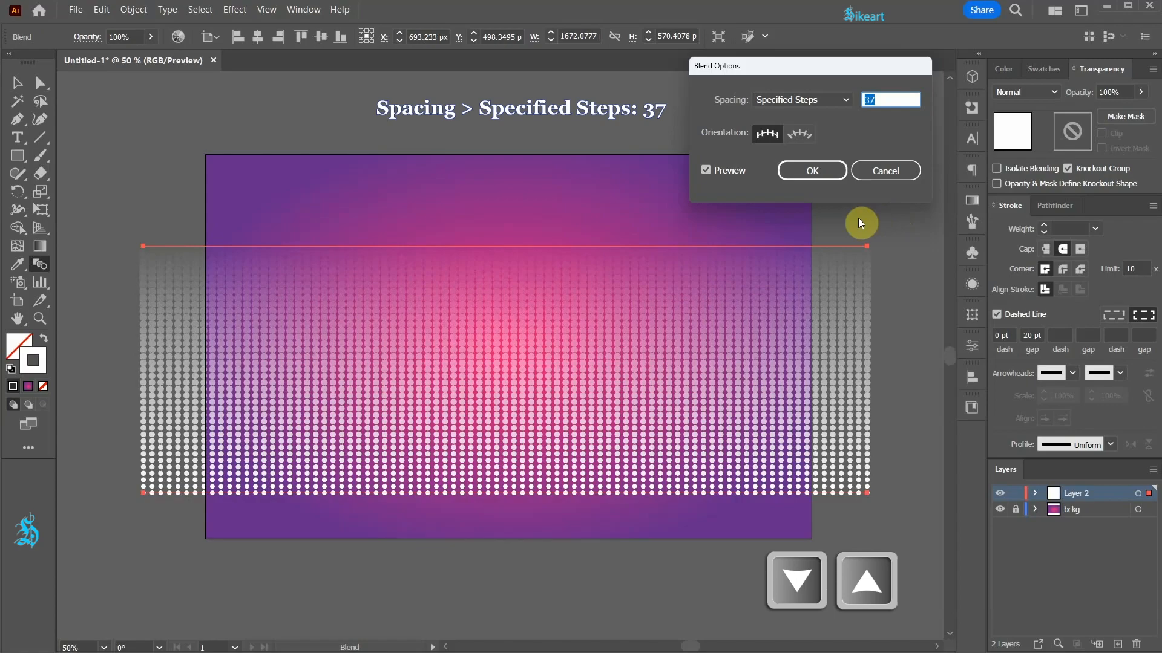
click(829, 174)
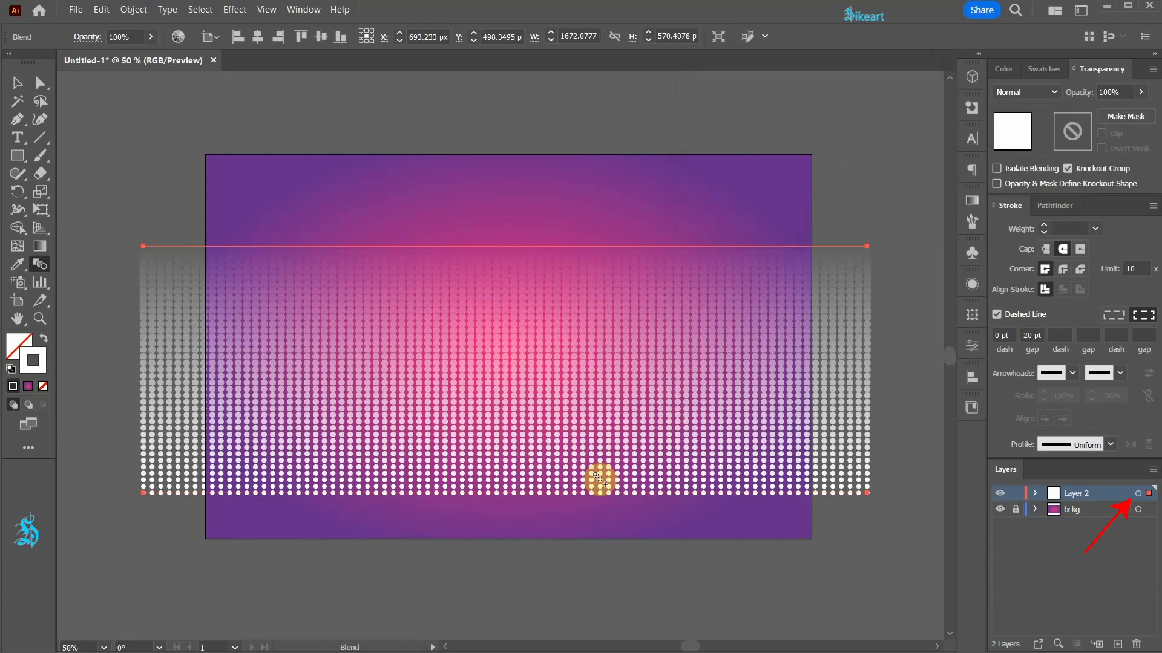
- Expand the blend's appearance and apply an envelope distort mesh with 1 row and 1 column
click(134, 9)
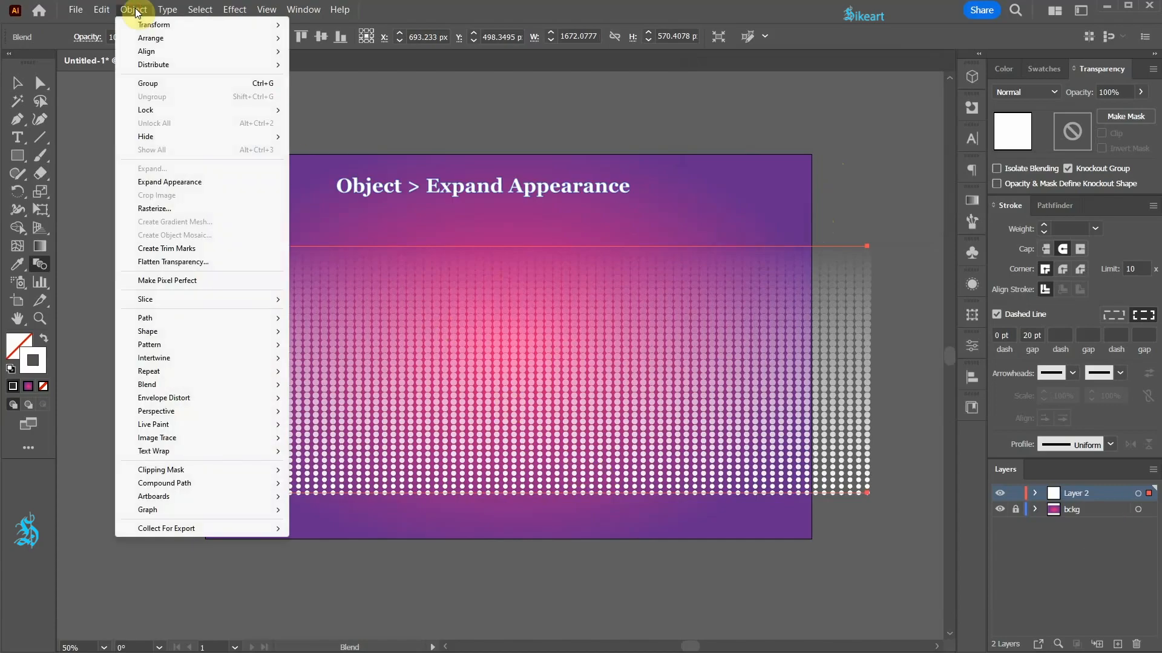
click(187, 189)
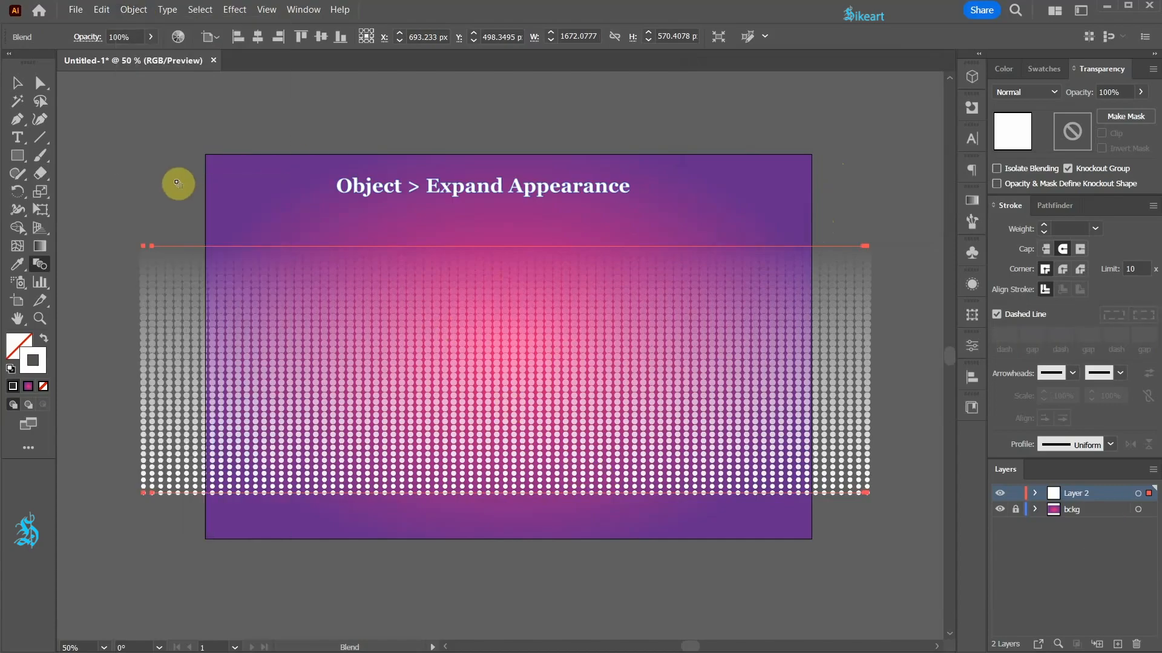
click(134, 10)
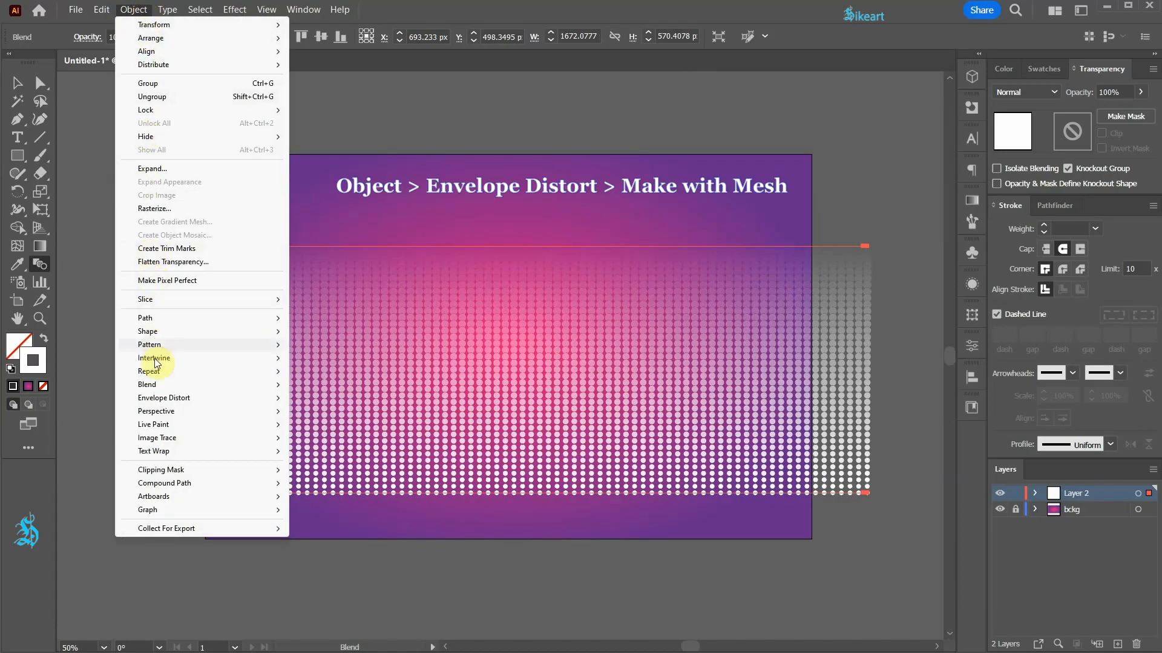
mouse_move(168, 403)
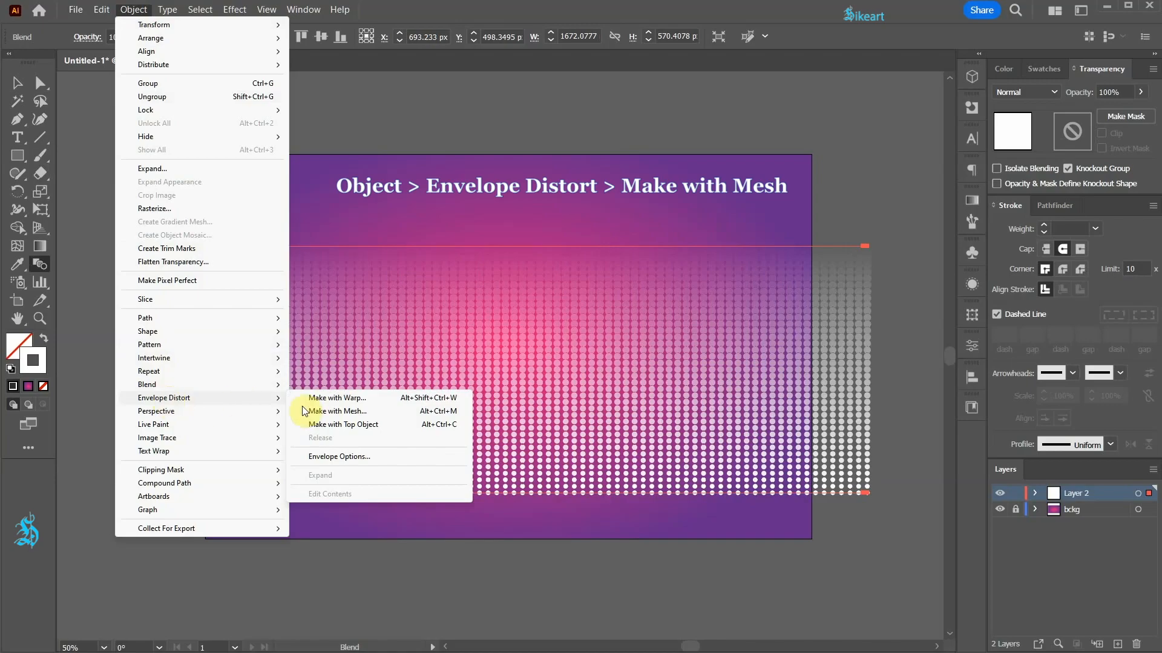
click(356, 411)
click(812, 162)
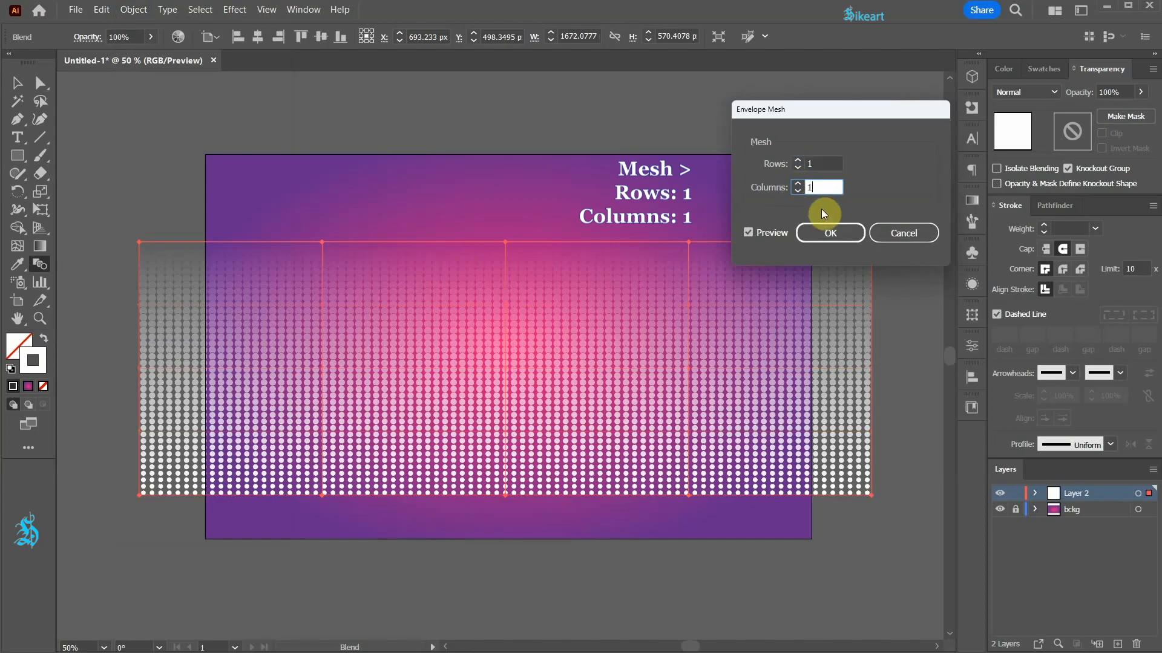
click(838, 234)
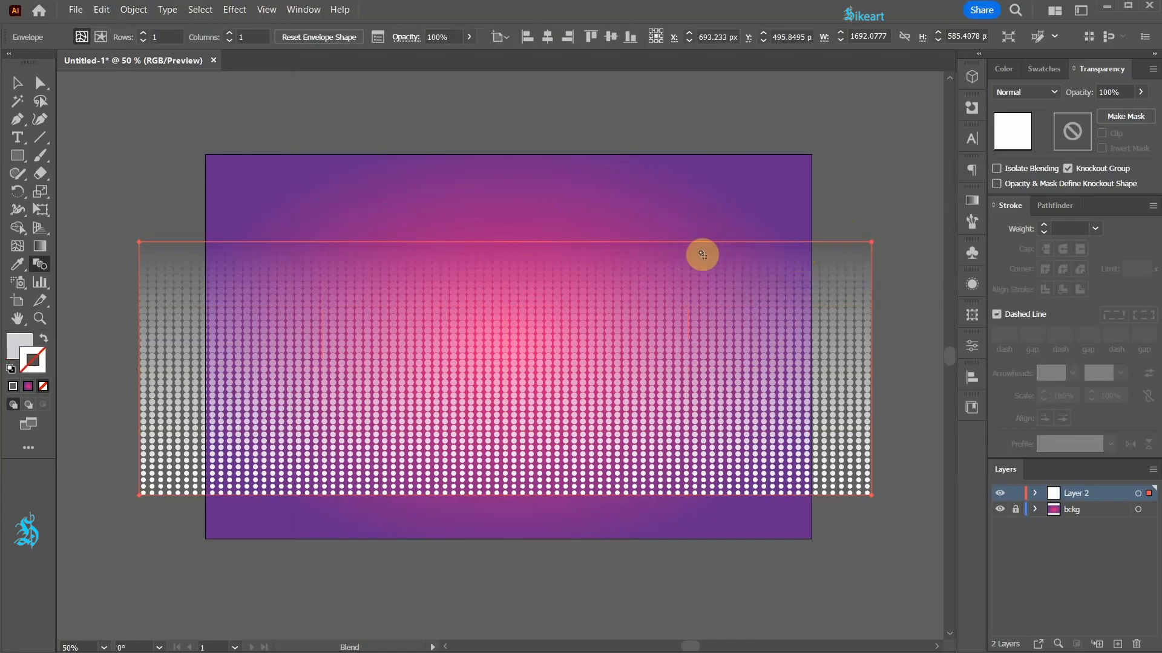
- Change the selection colour of Layer 2 to yellow in its layer options
double_click(1070, 497)
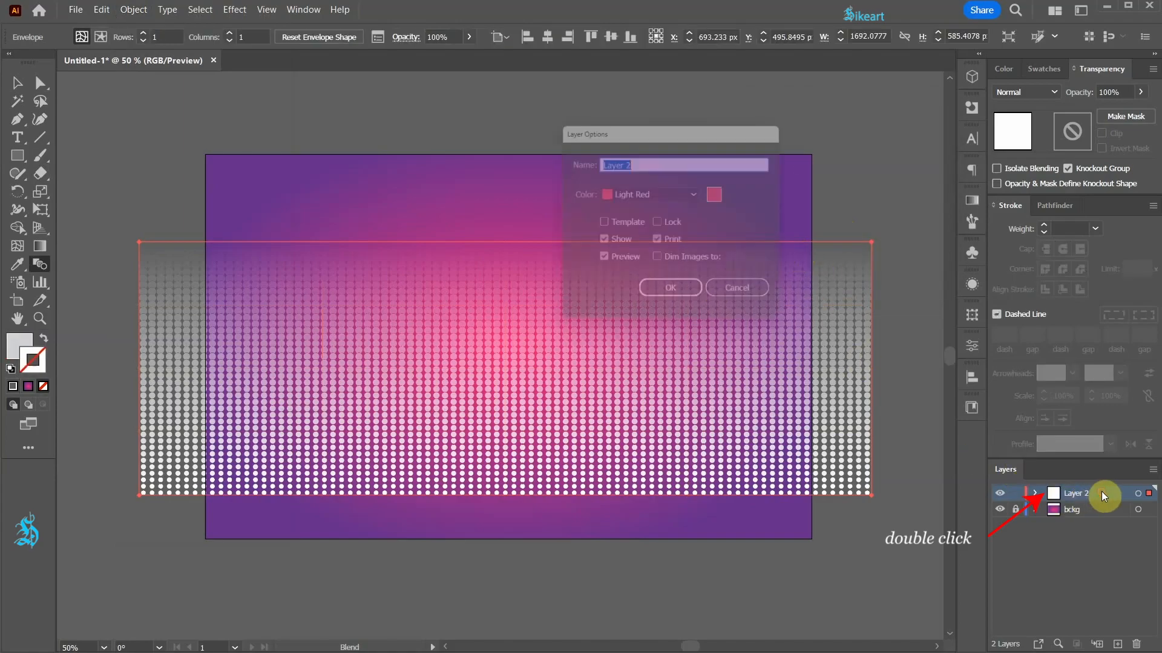
click(727, 203)
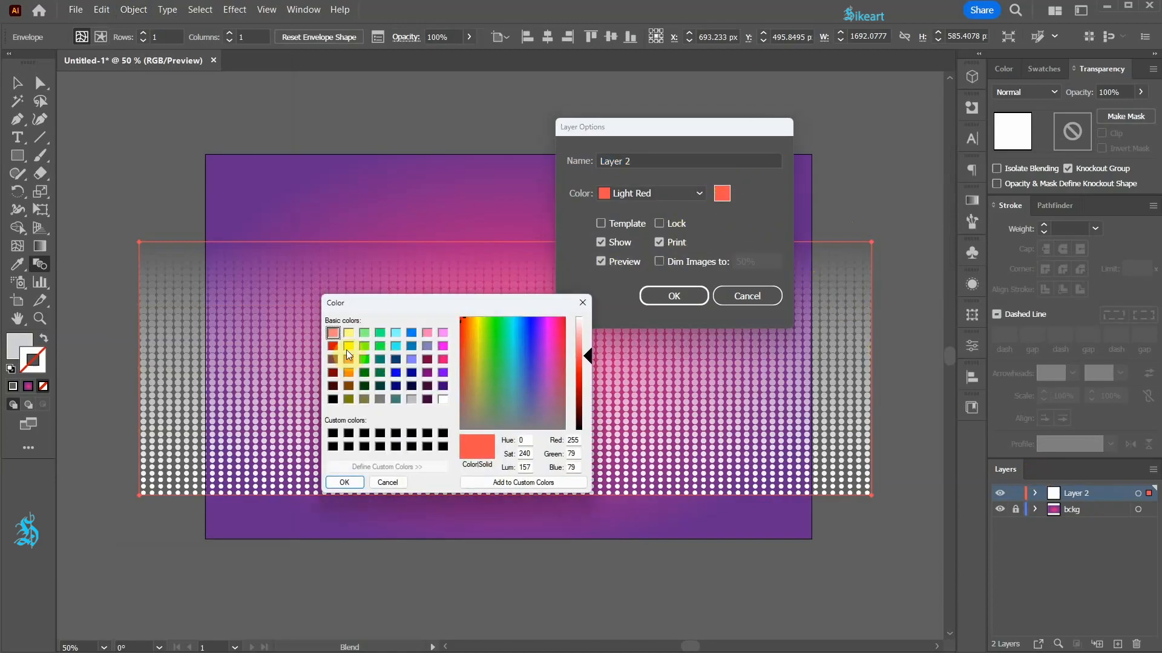
click(348, 348)
click(346, 483)
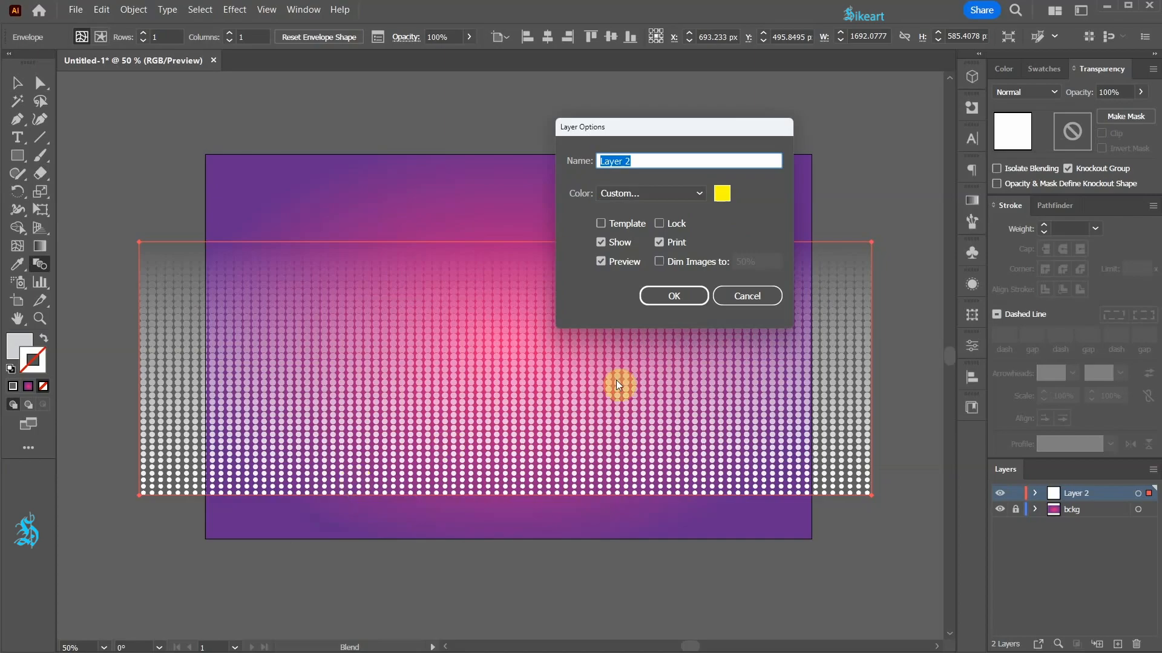
click(700, 302)
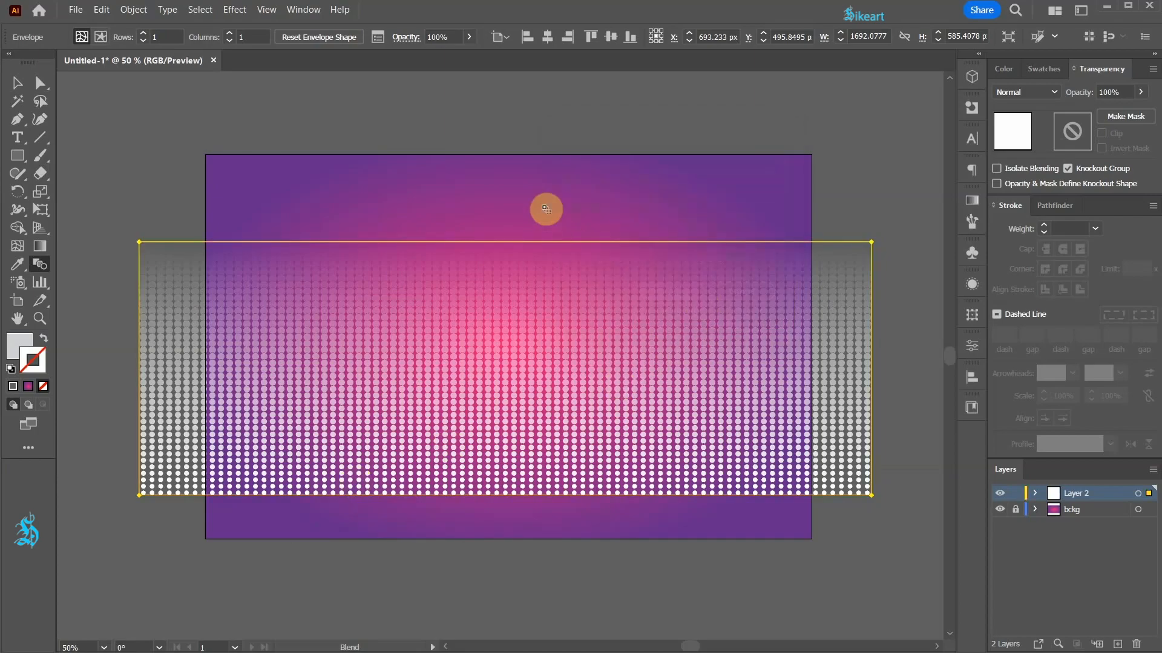
- Pull the envelope mesh's top-left corner about 140 px outward and its top-right corner about 182 px outward with Direct Selection
key(a)
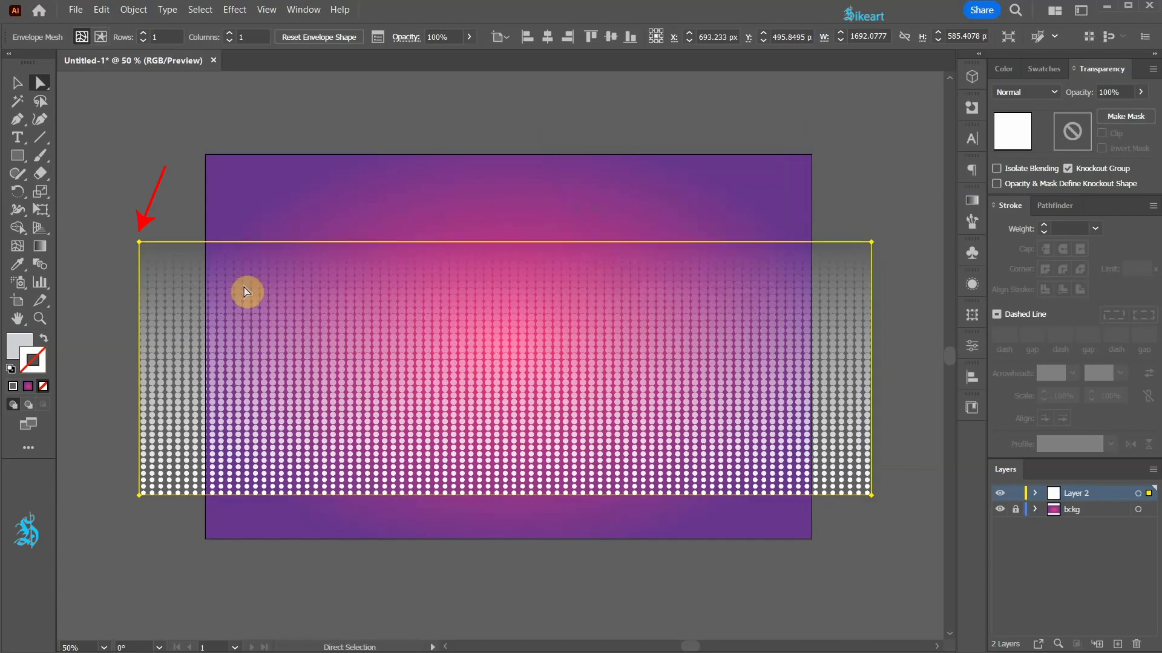
click(140, 244)
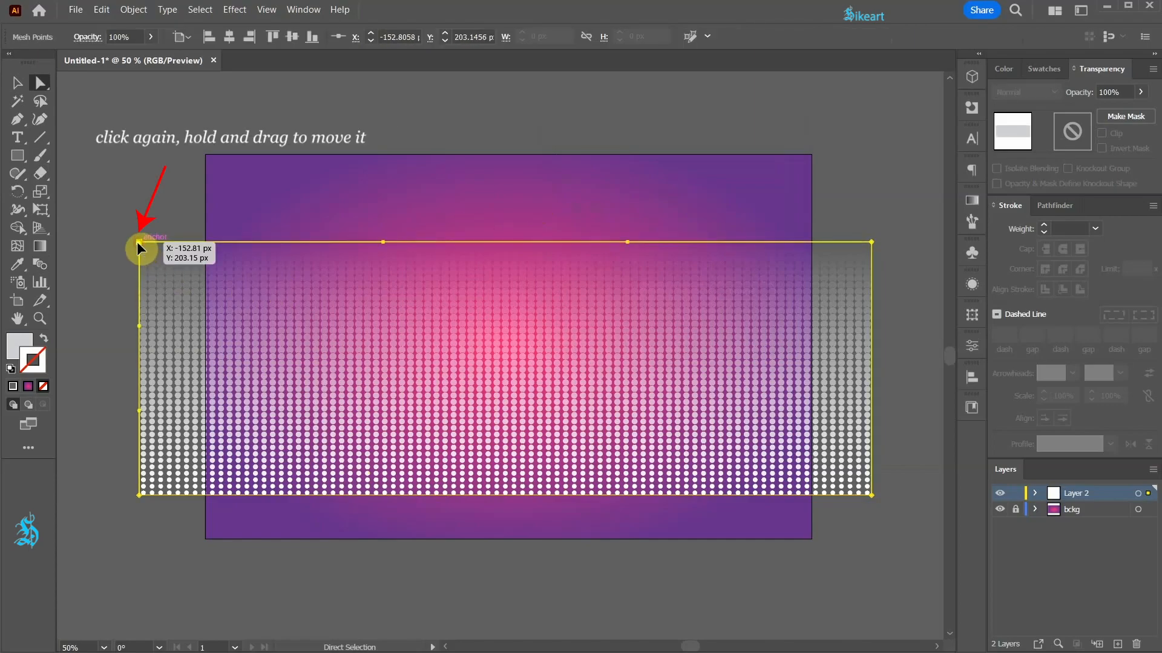
drag(137, 245, 83, 249)
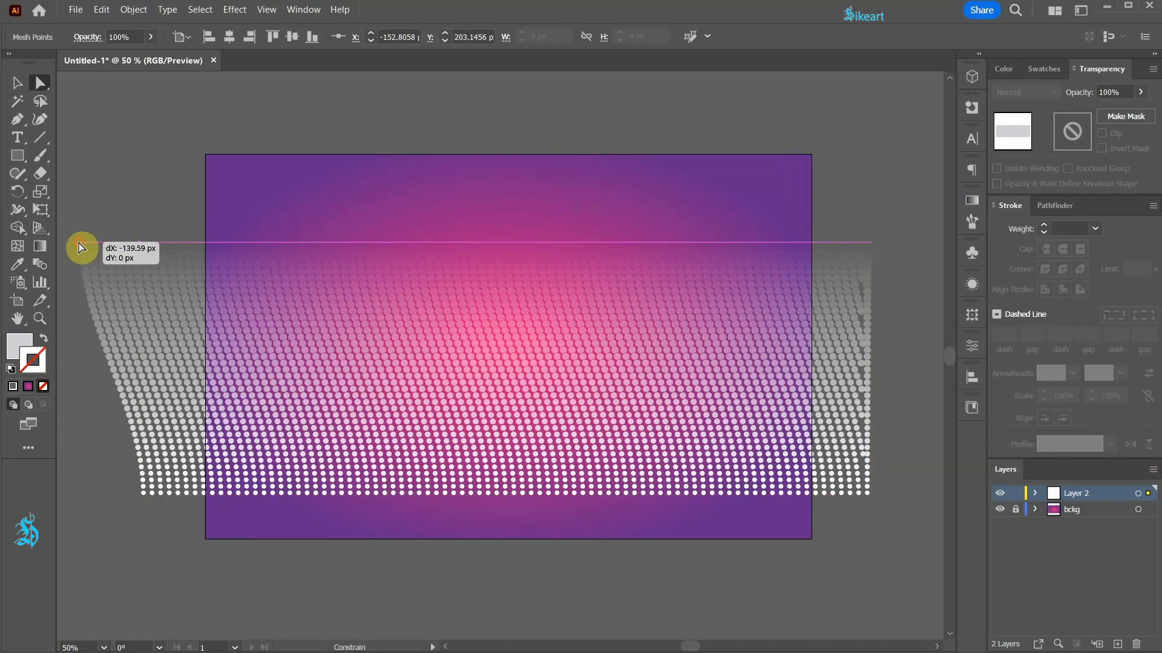
scroll(562, 342, down, 1)
drag(769, 277, 820, 275)
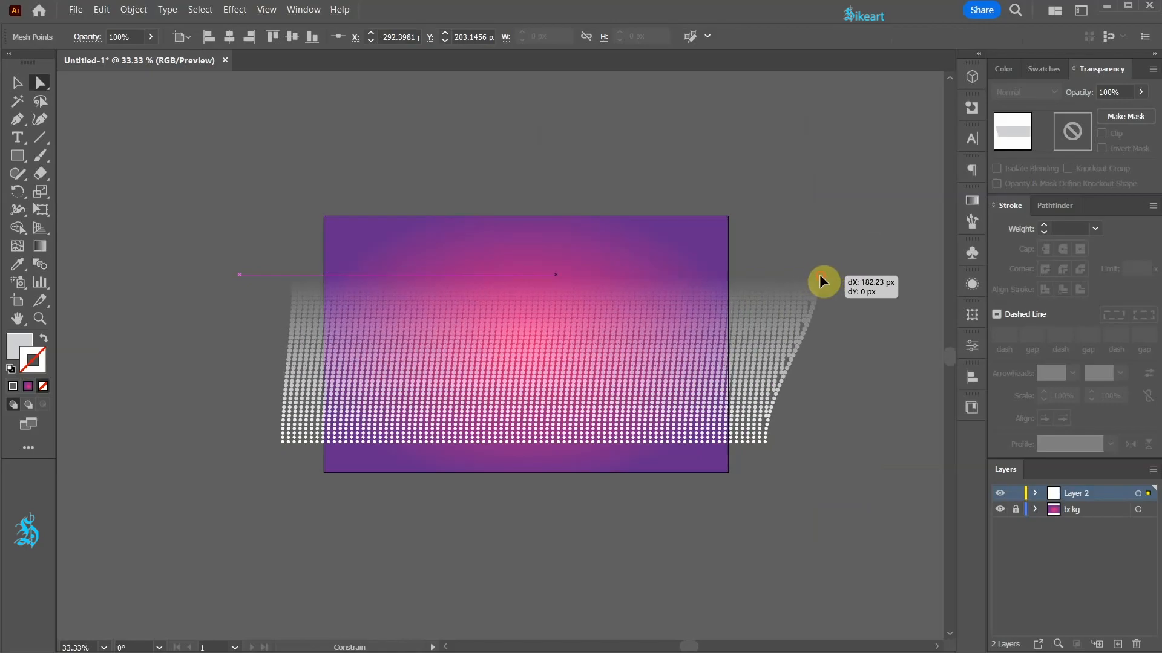
drag(819, 275, 820, 274)
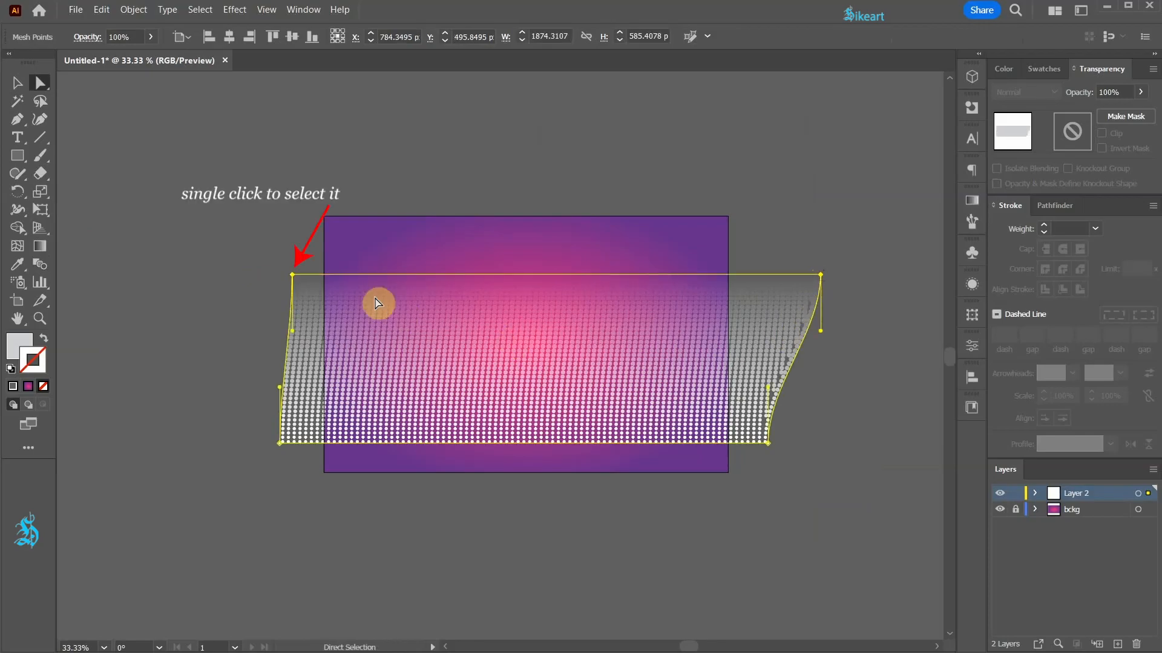
- Move the mesh's top-left corner up and outward, and raise its horizontal handle to arch the top edge
click(293, 276)
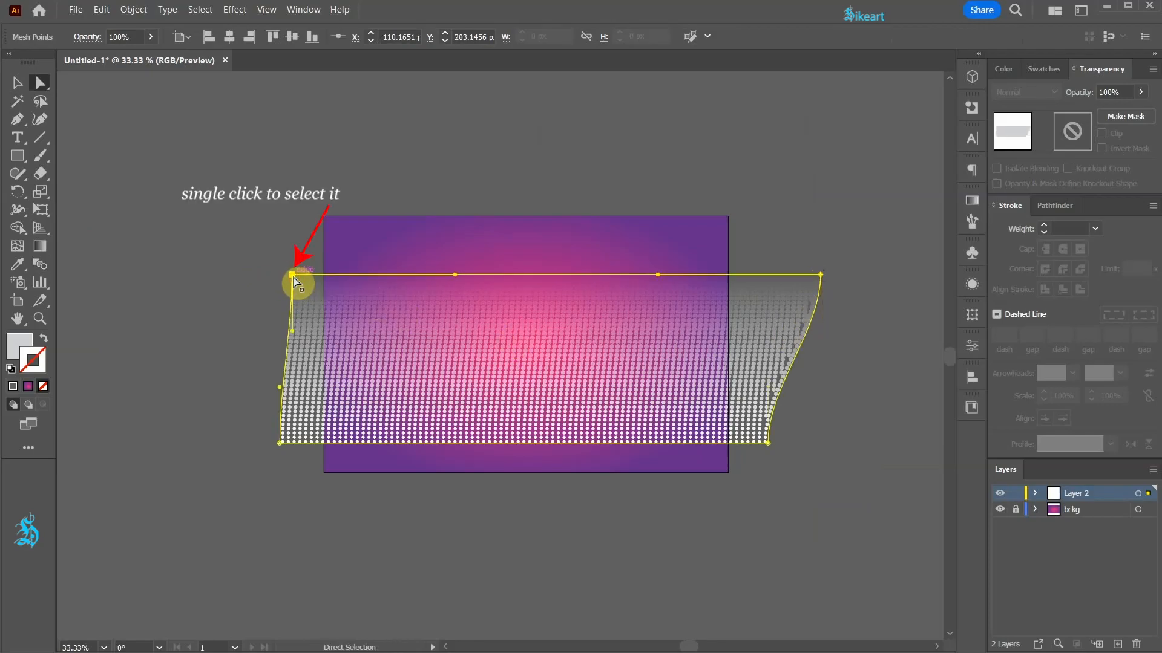
drag(293, 275, 270, 253)
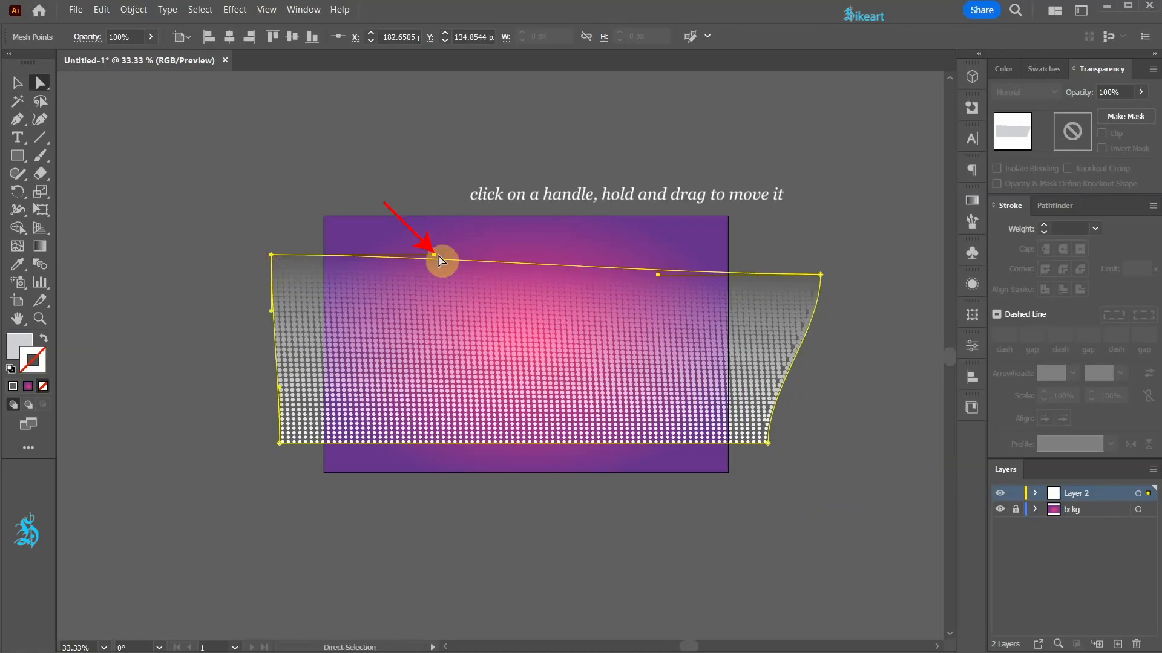
drag(435, 255, 422, 219)
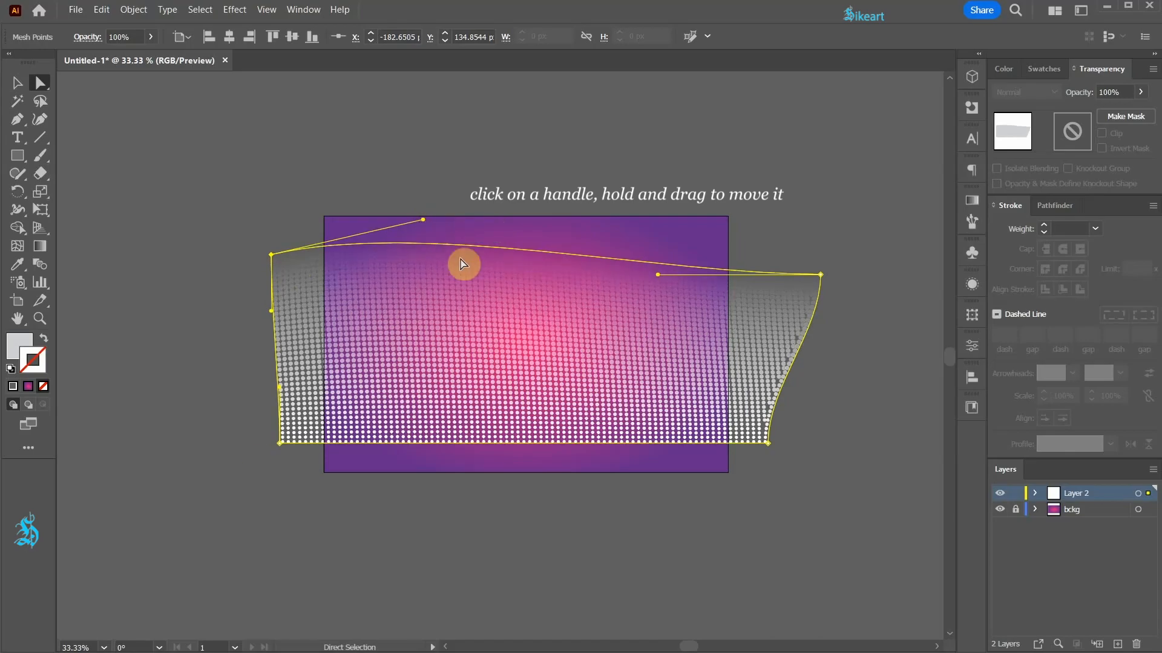
- Bend the mesh's bottom edge into a gentle wave with its two handles and stretch the top-left corner further outward
click(279, 443)
click(279, 444)
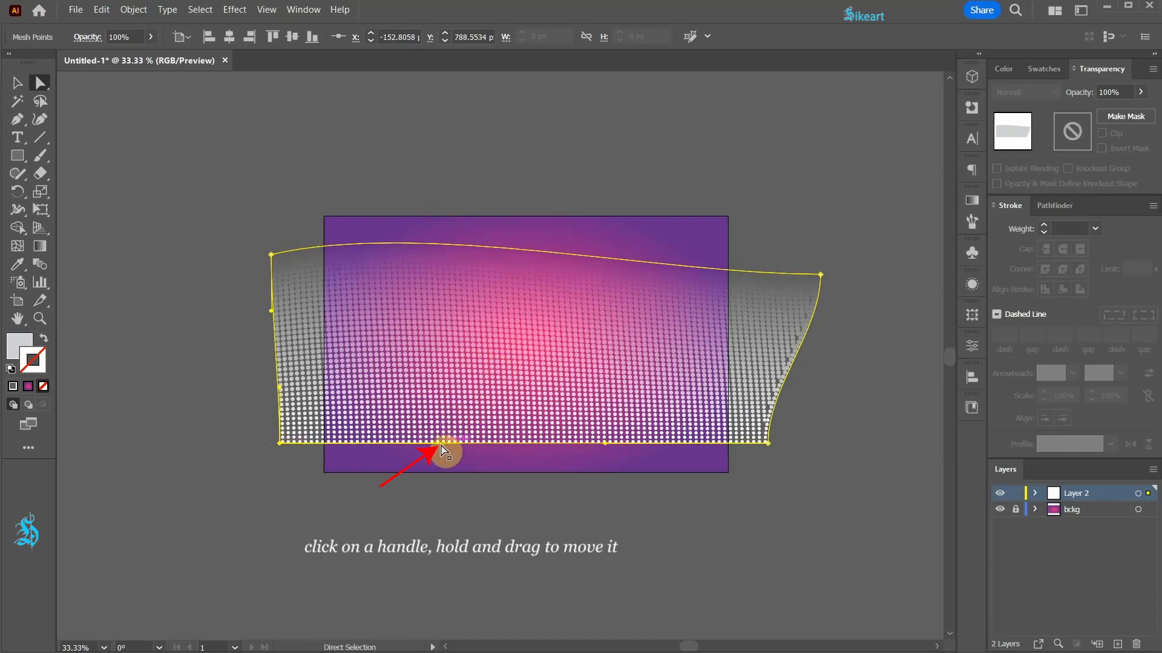
drag(440, 442, 343, 426)
drag(605, 444, 605, 466)
drag(271, 255, 192, 257)
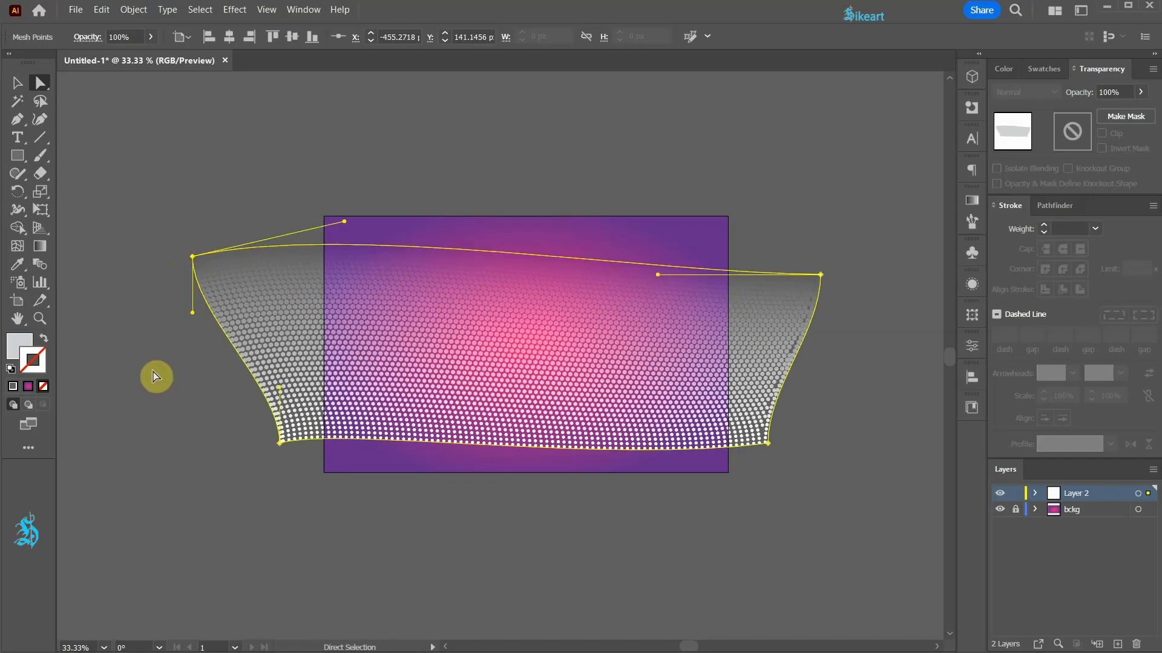
- Divide the envelope into 4 rows and 5 columns with Mesh tool points, undoing the point placed too close to an existing row
key(u)
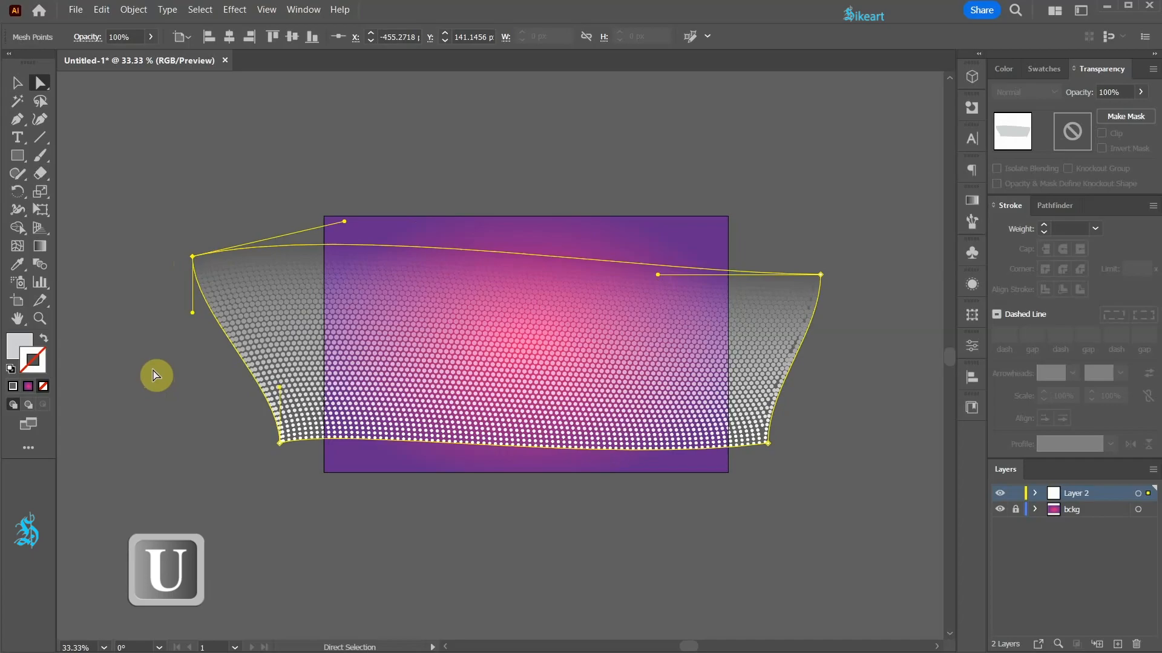
click(17, 246)
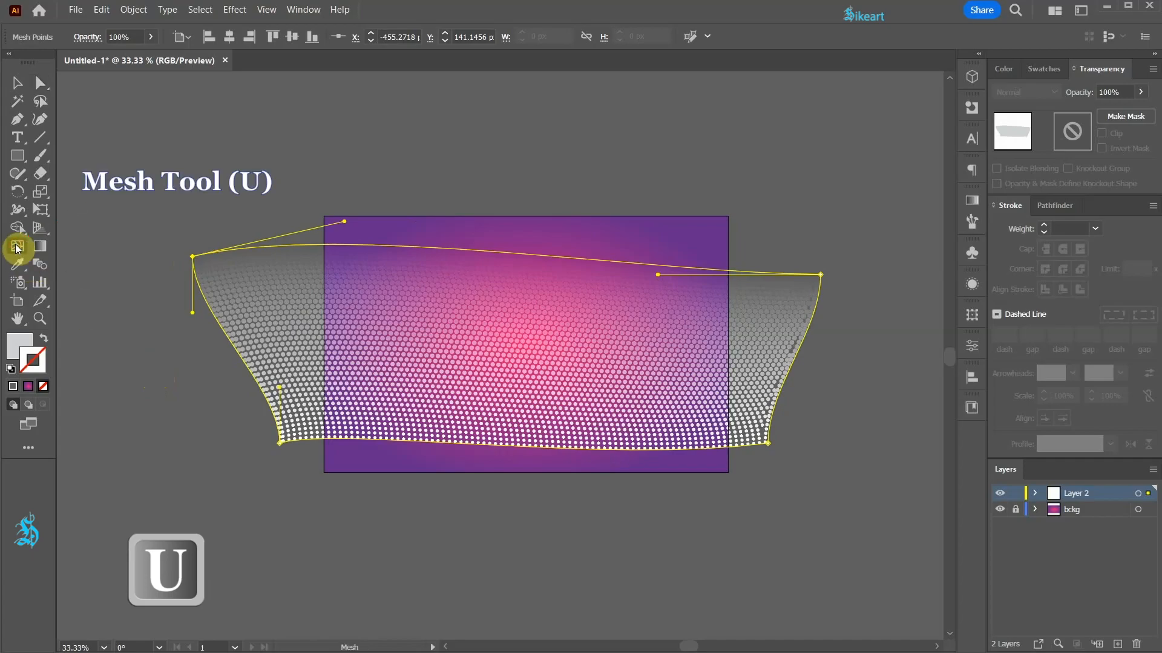
click(327, 307)
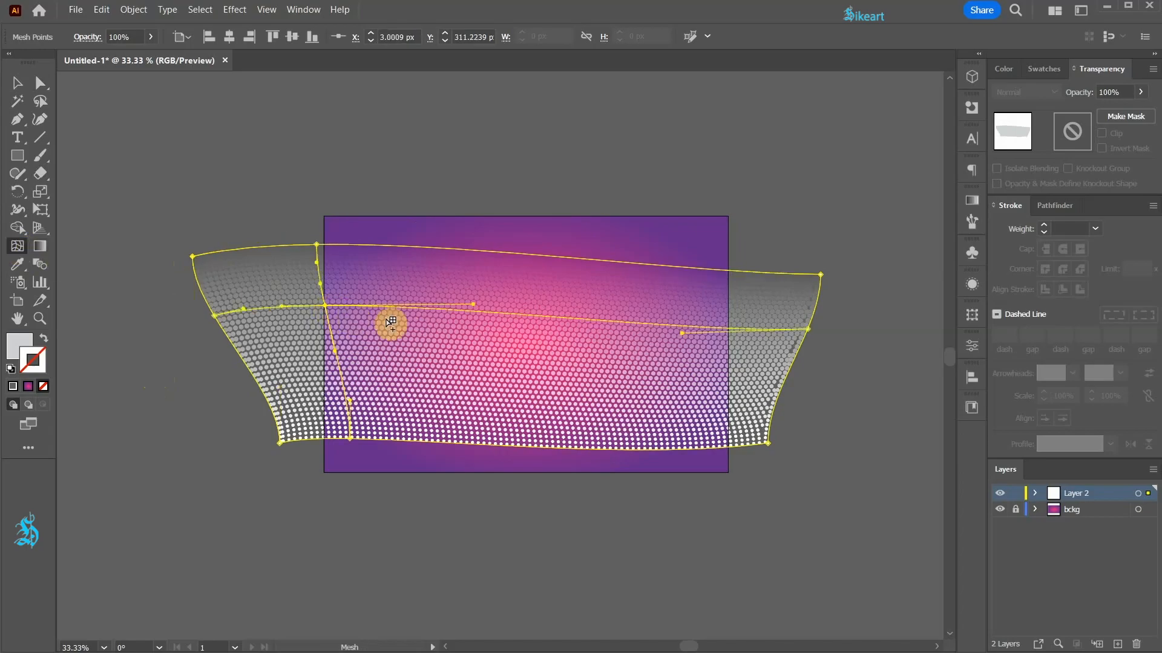
click(438, 313)
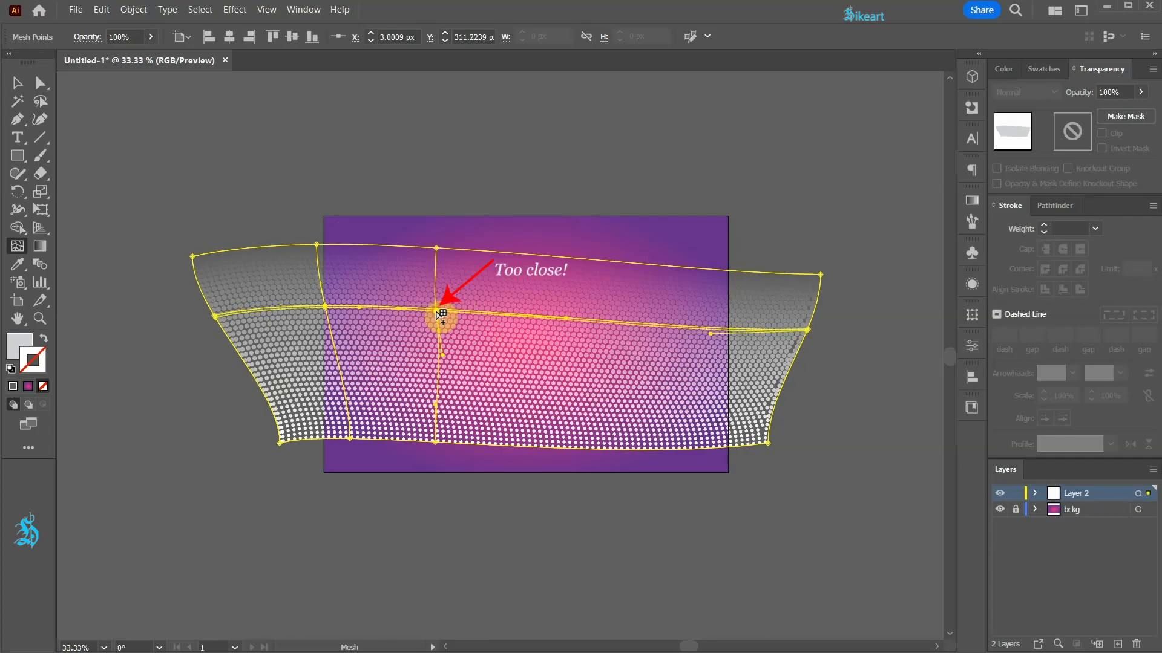
key(ctrl+z)
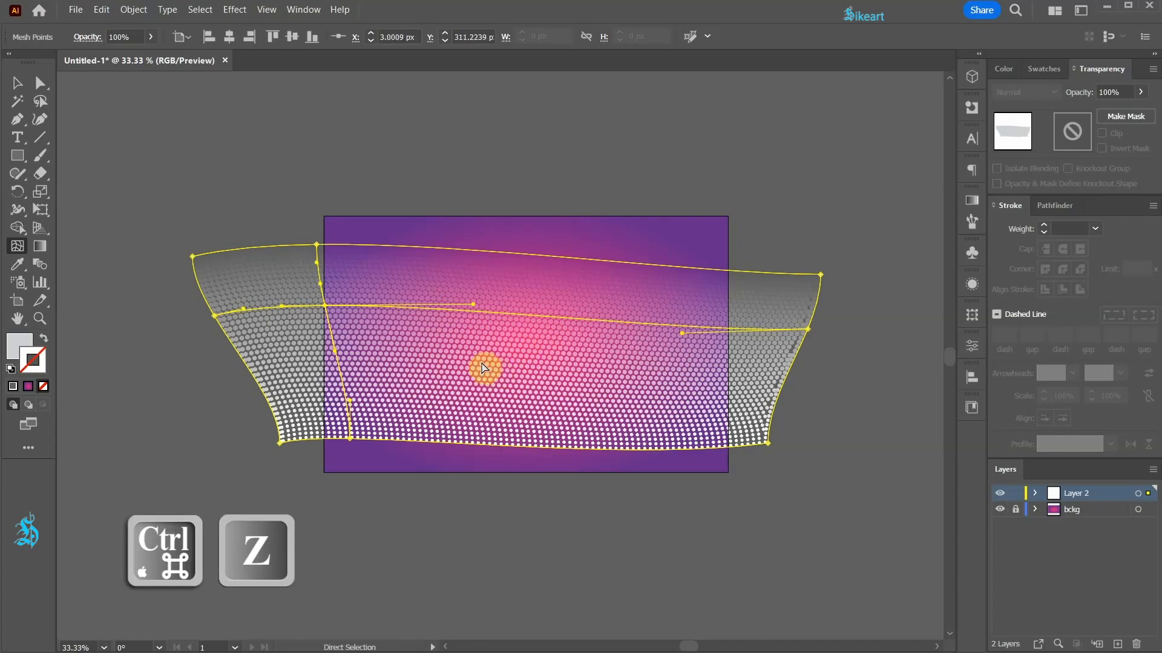
click(679, 366)
click(563, 397)
click(452, 250)
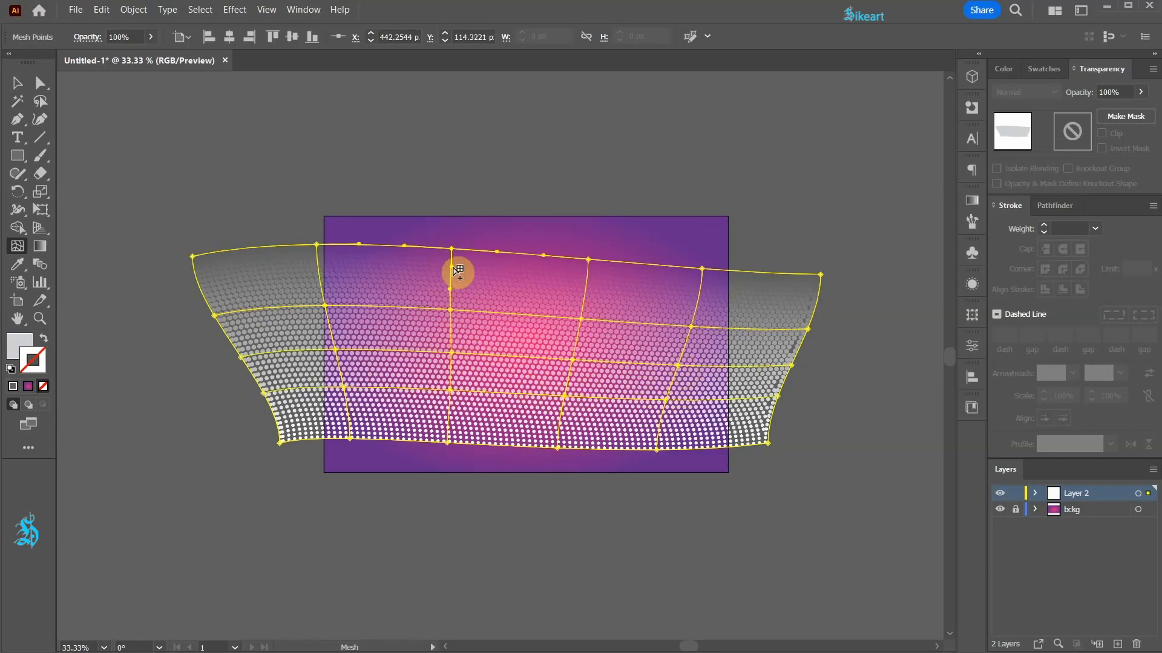
- Reposition four inner mesh points with Direct Selection to distort the middle of the dot pattern into waves
key(a)
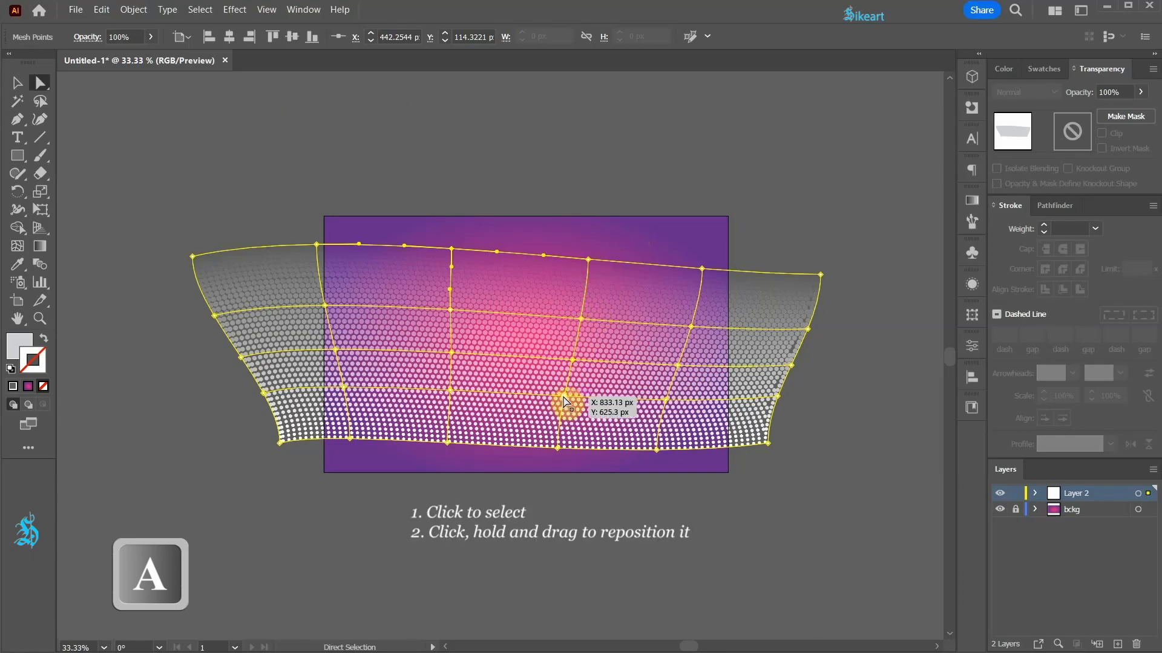
drag(564, 396, 557, 412)
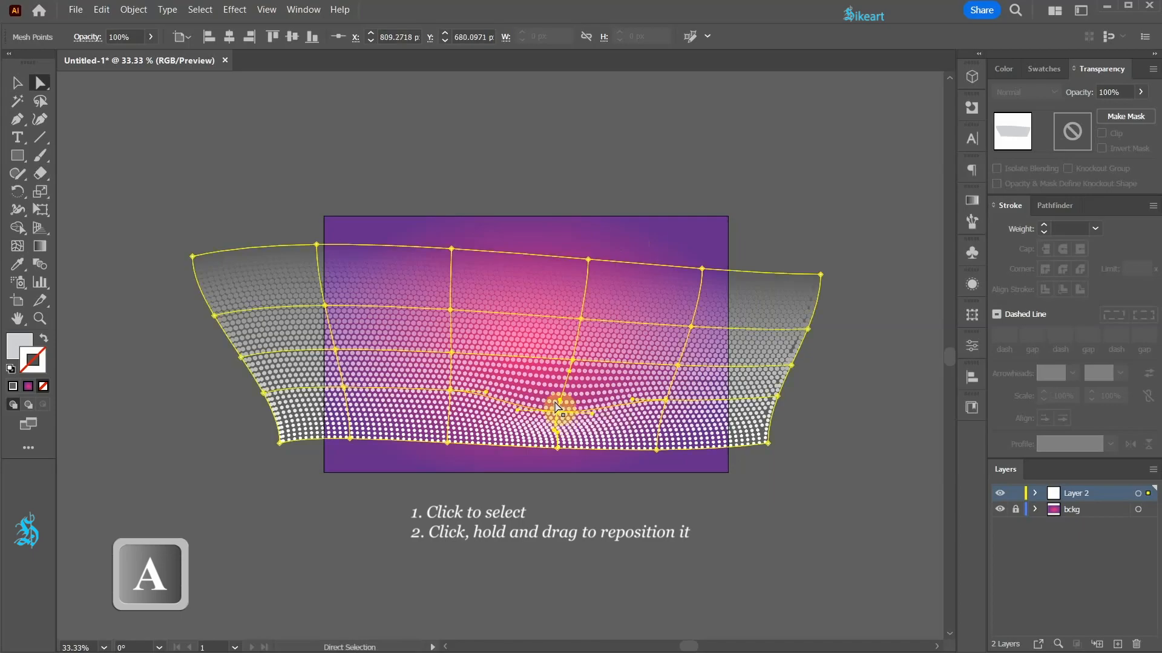
drag(454, 350, 478, 342)
drag(335, 349, 410, 366)
drag(584, 319, 545, 344)
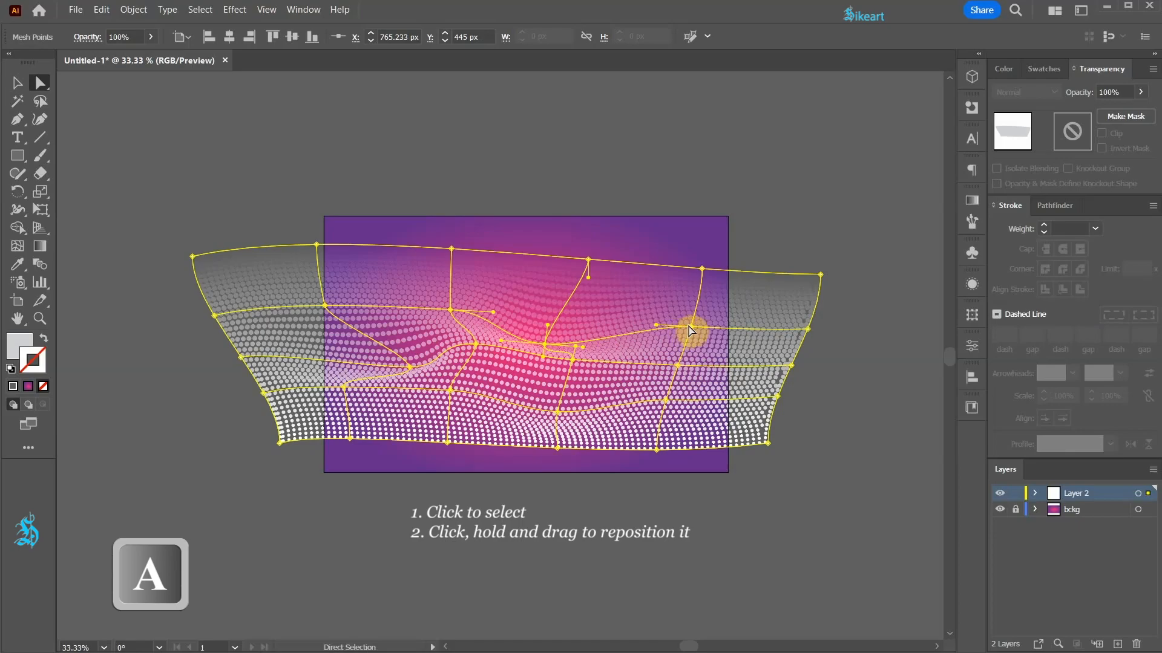
- Shift upper mesh points to deepen the waves and raise three bottom-edge points to ripple the lower edge
drag(687, 328, 651, 306)
drag(452, 250, 492, 278)
drag(326, 306, 370, 347)
drag(557, 449, 599, 420)
drag(657, 451, 689, 439)
drag(349, 438, 404, 417)
- Refine the inner mesh points around the centre and pull the upper points of the mesh's right side inward and down
click(552, 501)
click(403, 417)
drag(572, 359, 564, 370)
drag(545, 345, 575, 350)
drag(652, 306, 667, 323)
drag(806, 330, 768, 354)
drag(820, 275, 775, 308)
drag(700, 268, 717, 286)
click(725, 321)
- Reshape the upper-left mesh patch, move the bottom-left corner inward and up, and fine-tune the neighbouring inner waves
click(301, 296)
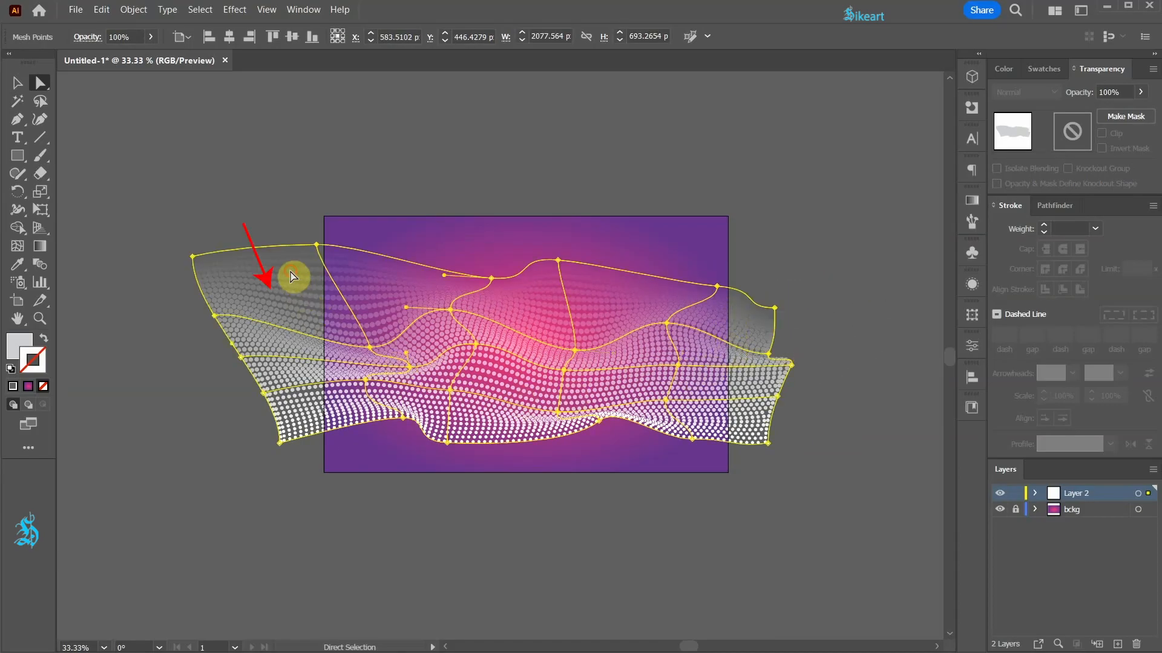
drag(291, 274, 462, 431)
click(280, 449)
drag(279, 443, 299, 415)
drag(572, 345, 571, 332)
drag(664, 376, 653, 380)
- Select the whole warped envelope and, with the extra stroke options collapsed, expand Layer 2 to list its contents
key(v)
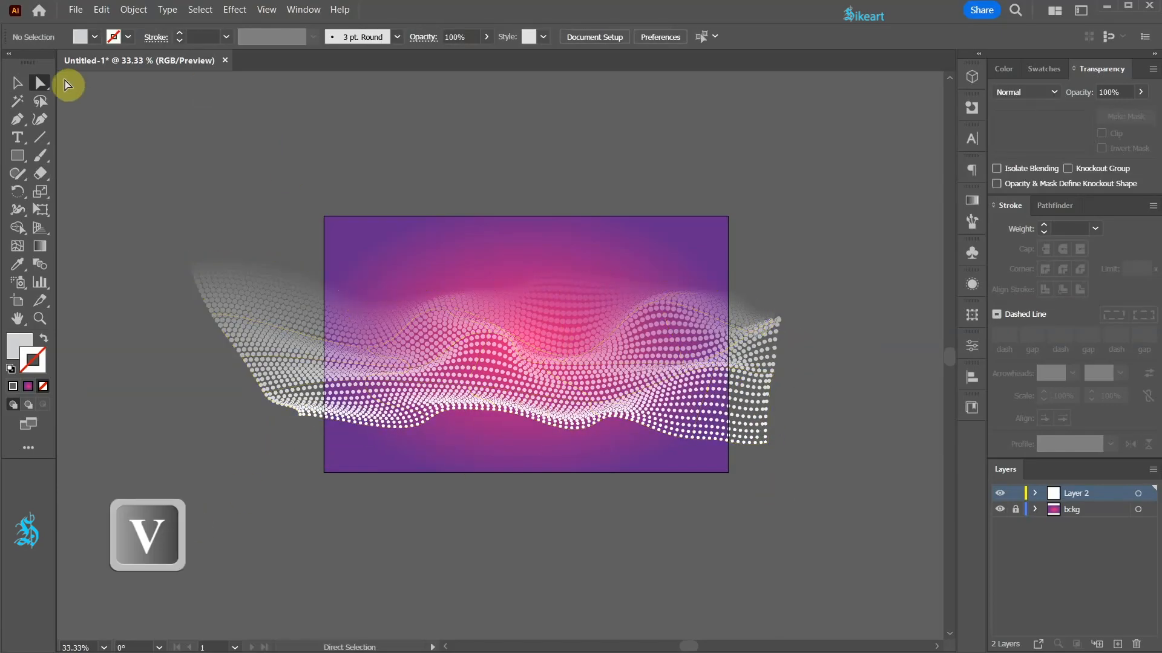
click(474, 328)
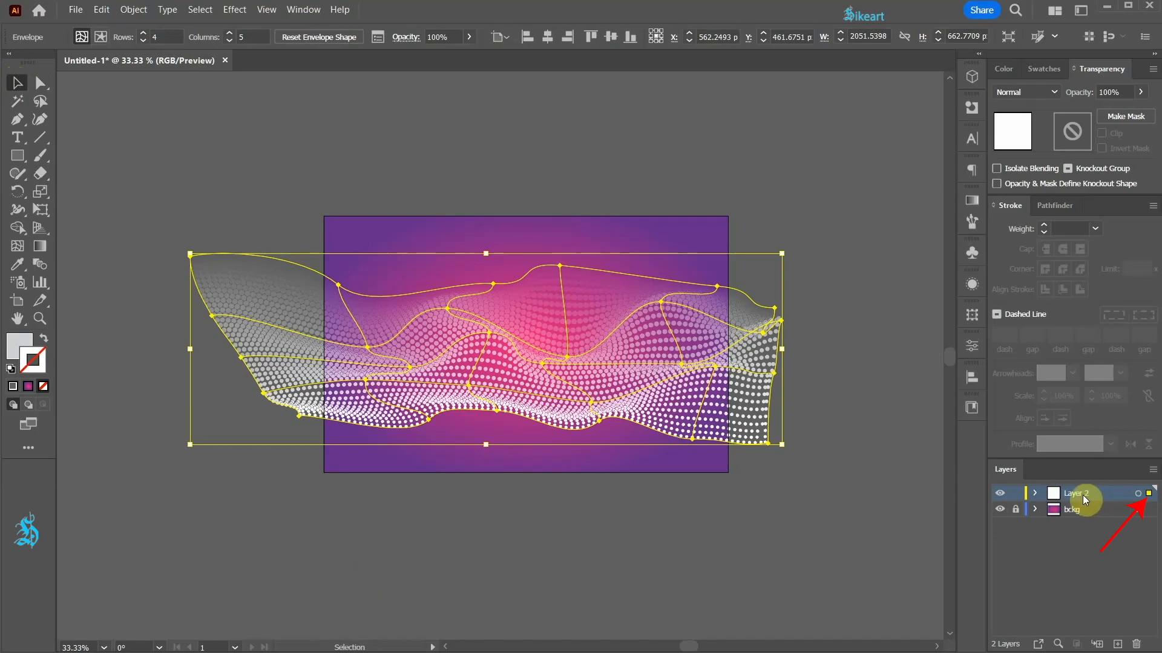
click(1153, 206)
click(1160, 216)
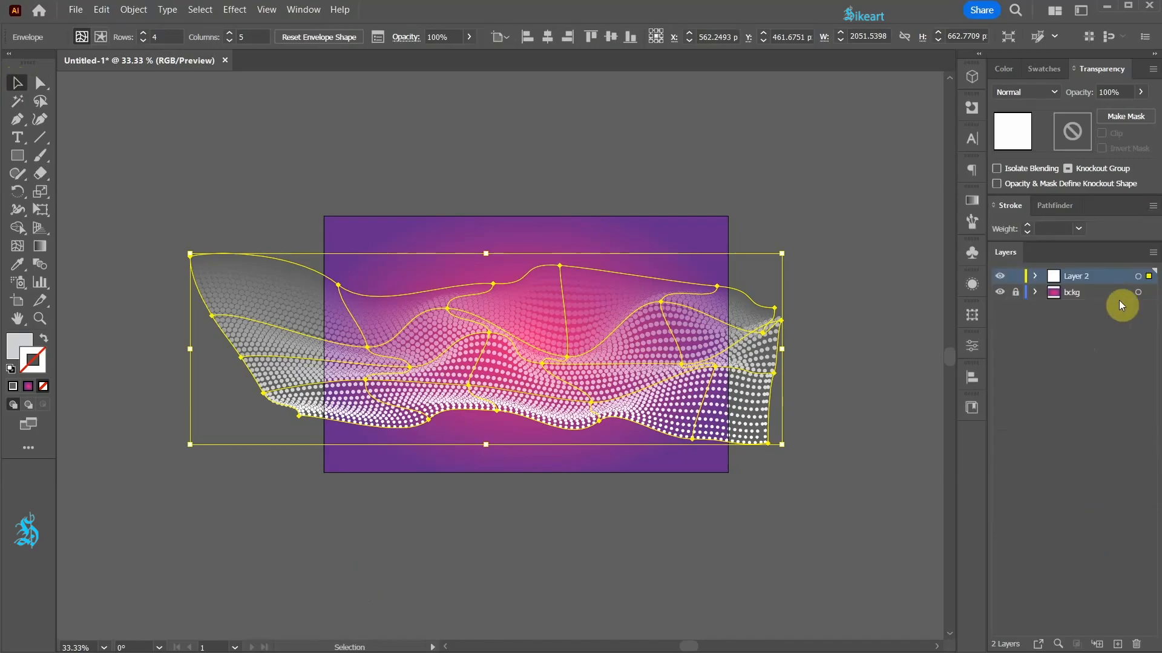
click(1035, 277)
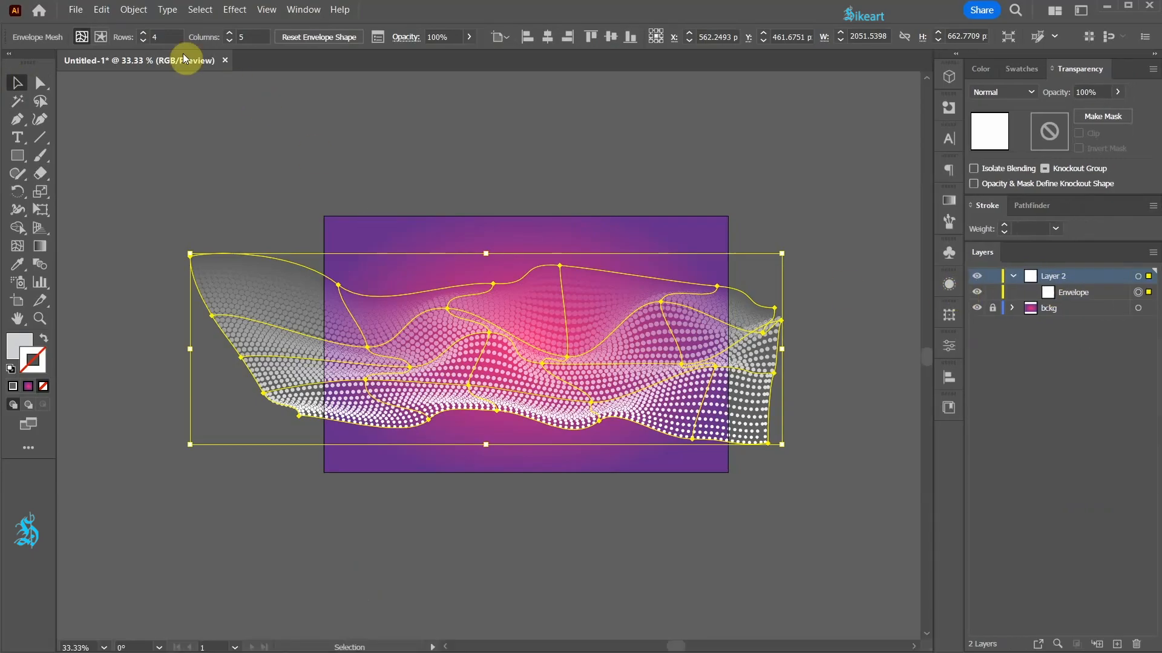
- Expand the envelope into a group of stroked paths and inspect the dotted lines up close
click(140, 10)
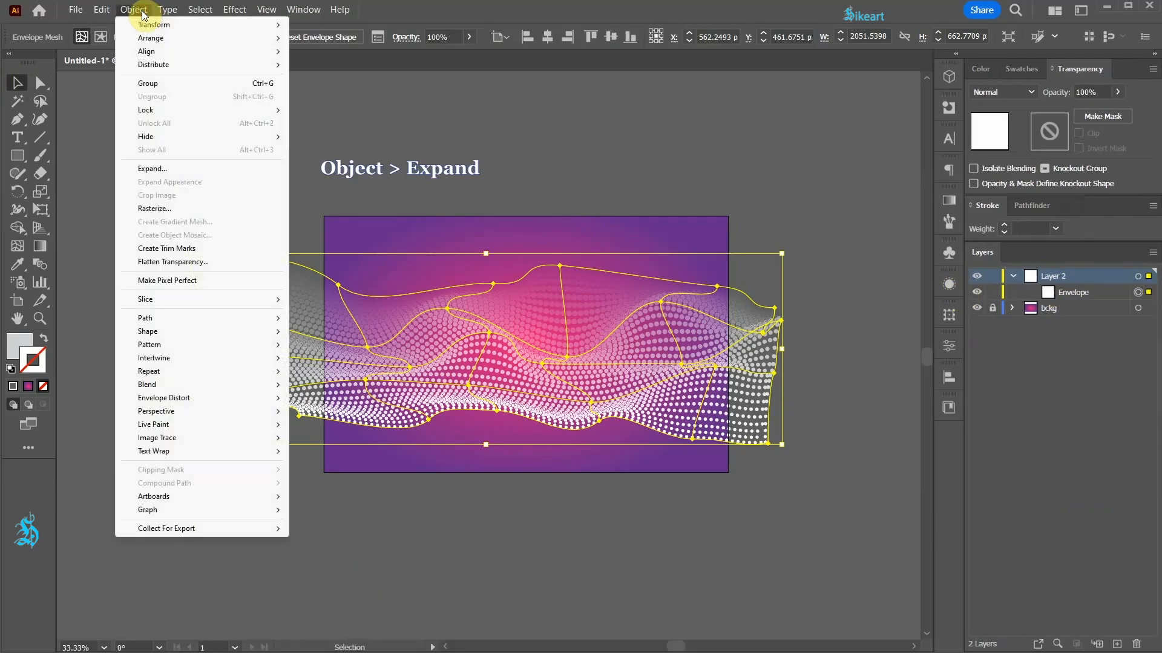
click(167, 170)
click(715, 287)
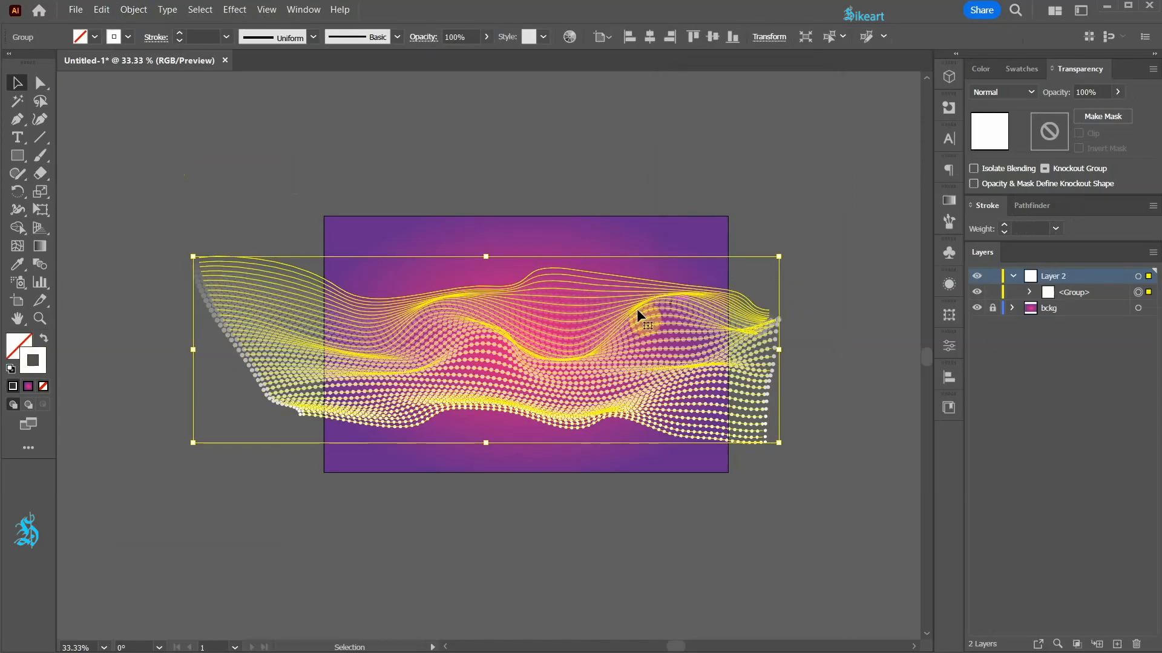
scroll(538, 302, up, 3)
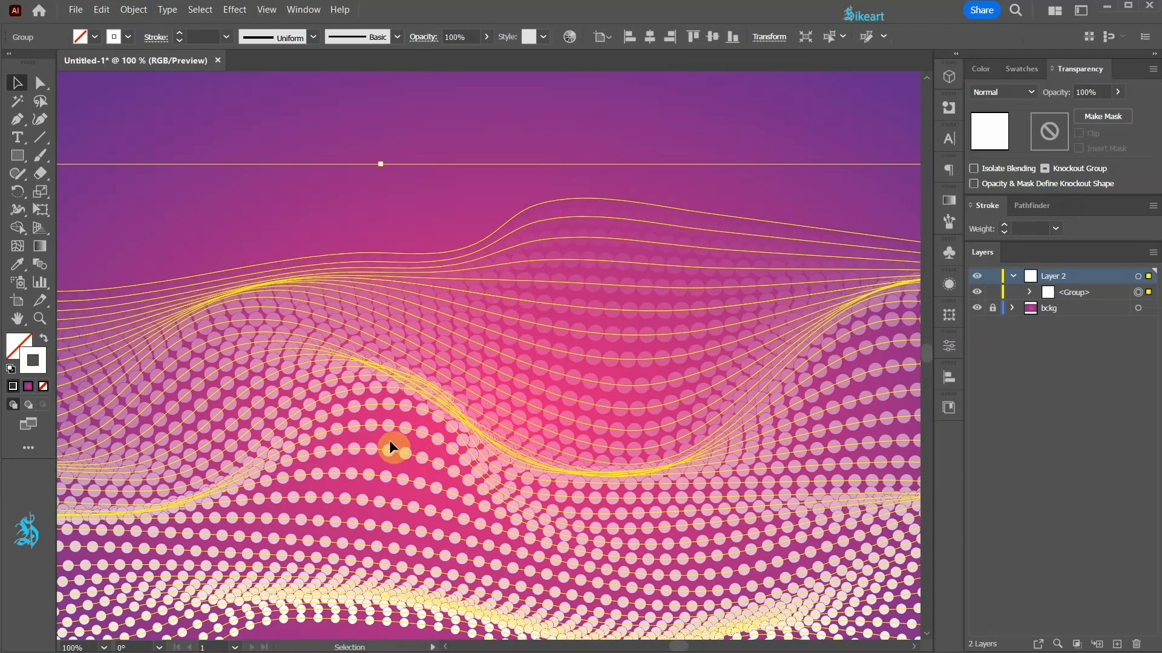
scroll(507, 343, down, 3)
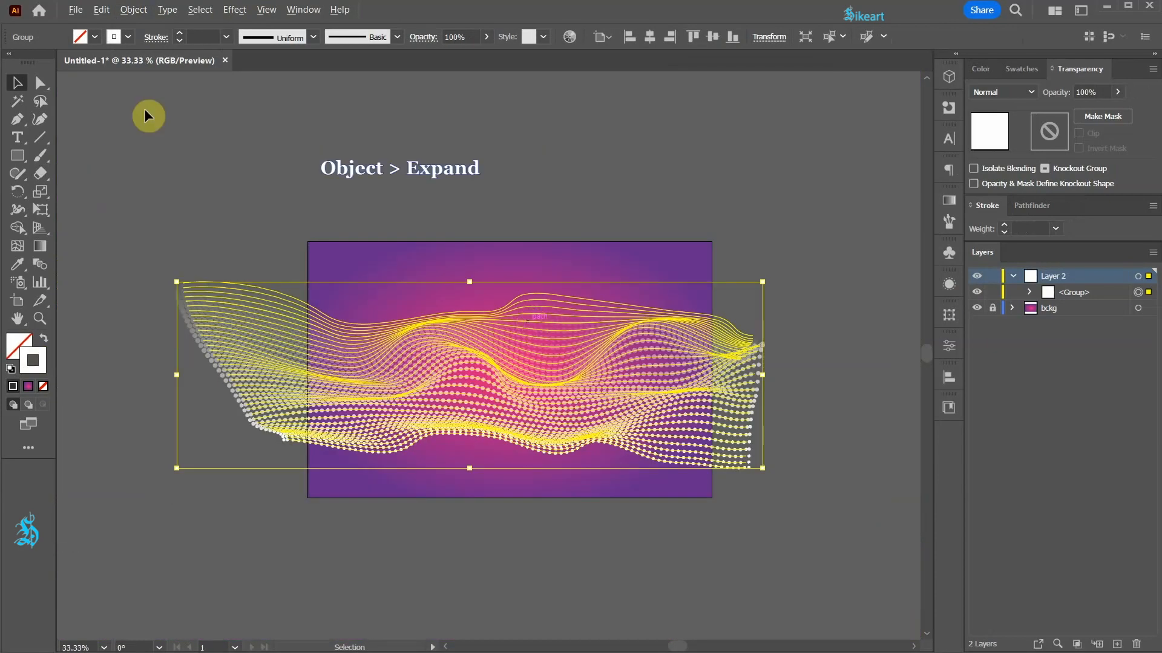
- Expand the group's fill and stroke so the dotted lines become individual filled circles
click(134, 22)
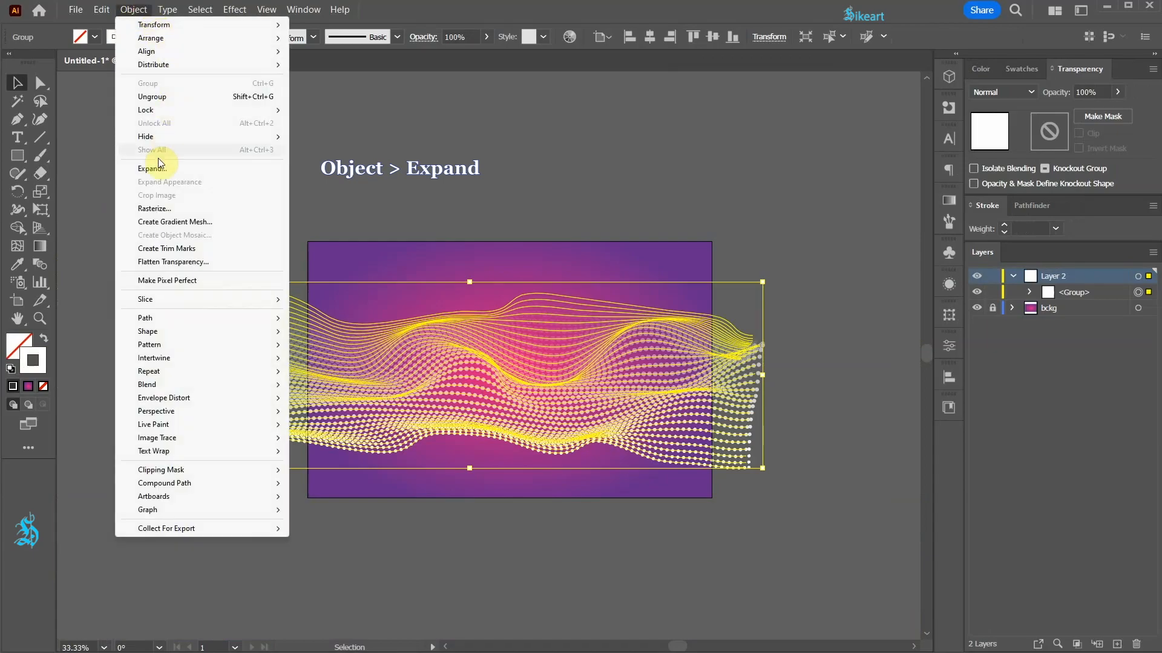
click(157, 168)
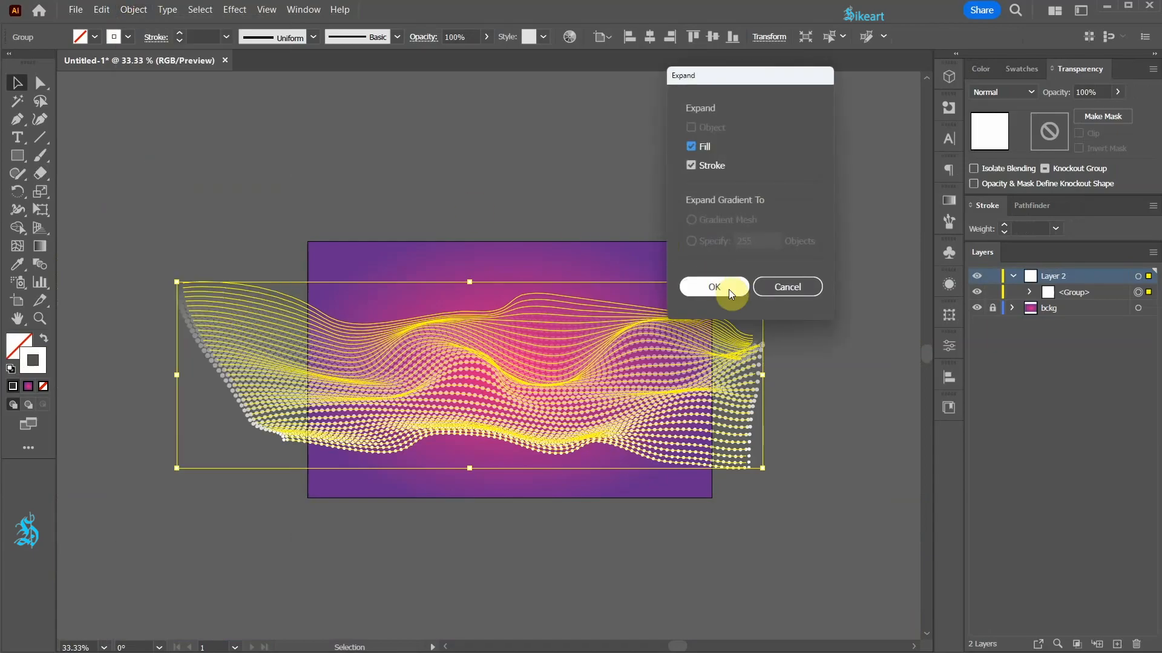
click(727, 288)
scroll(423, 415, up, 3)
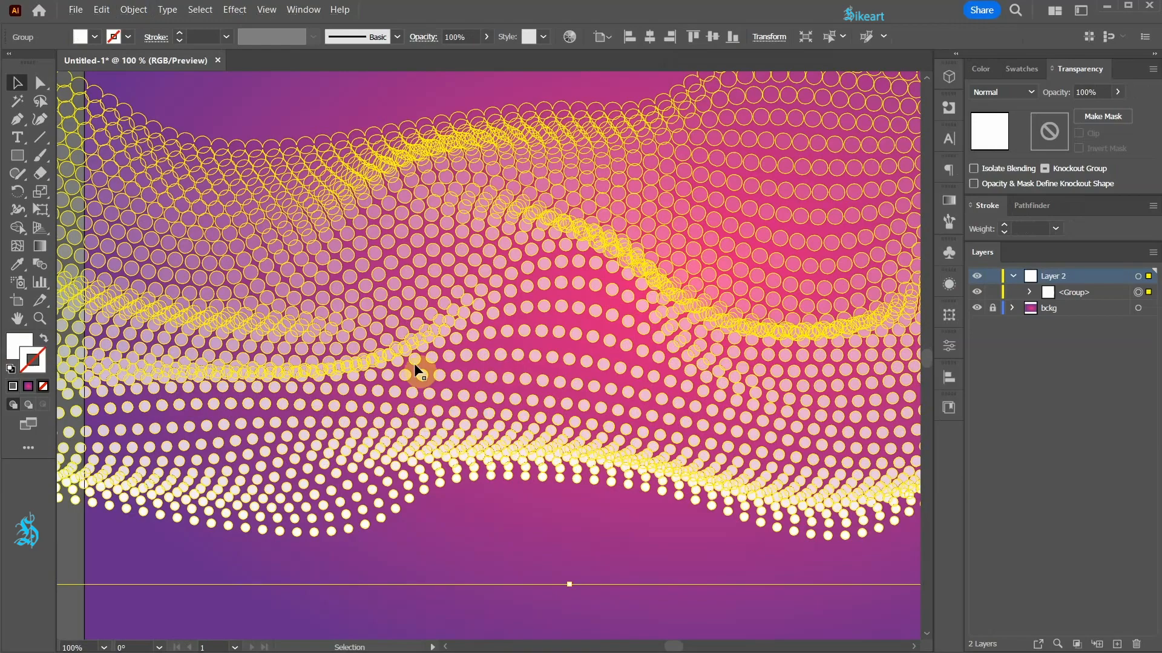
scroll(463, 360, down, 3)
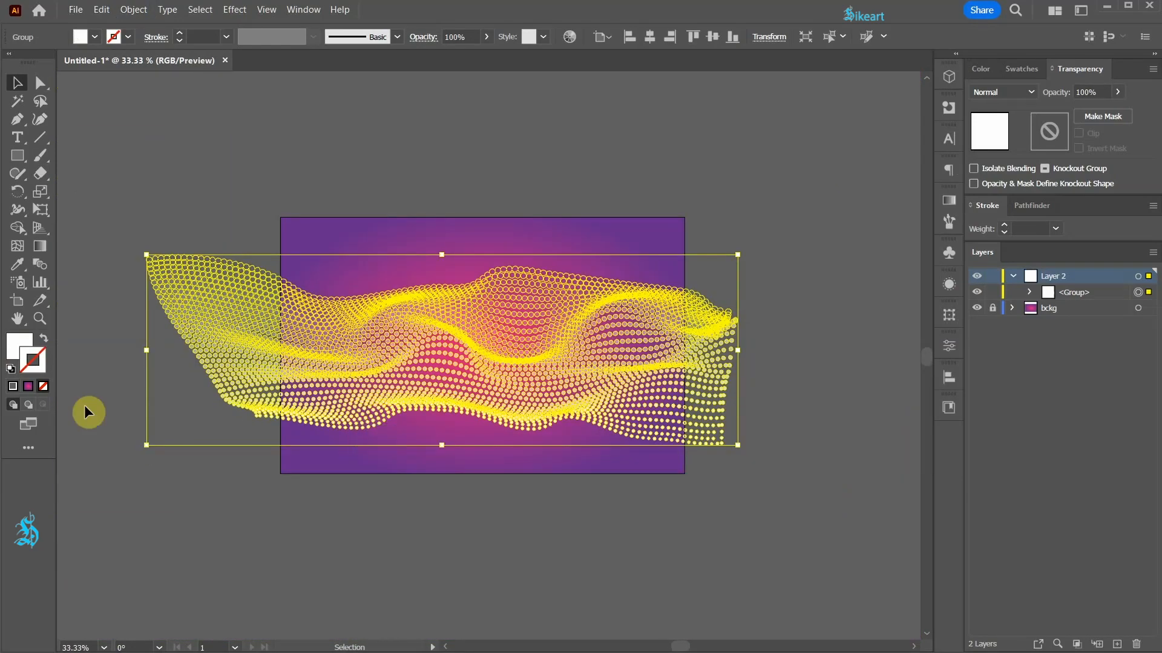
- Apply the White, Black gradient preset to the fill of the expanded dots
click(19, 343)
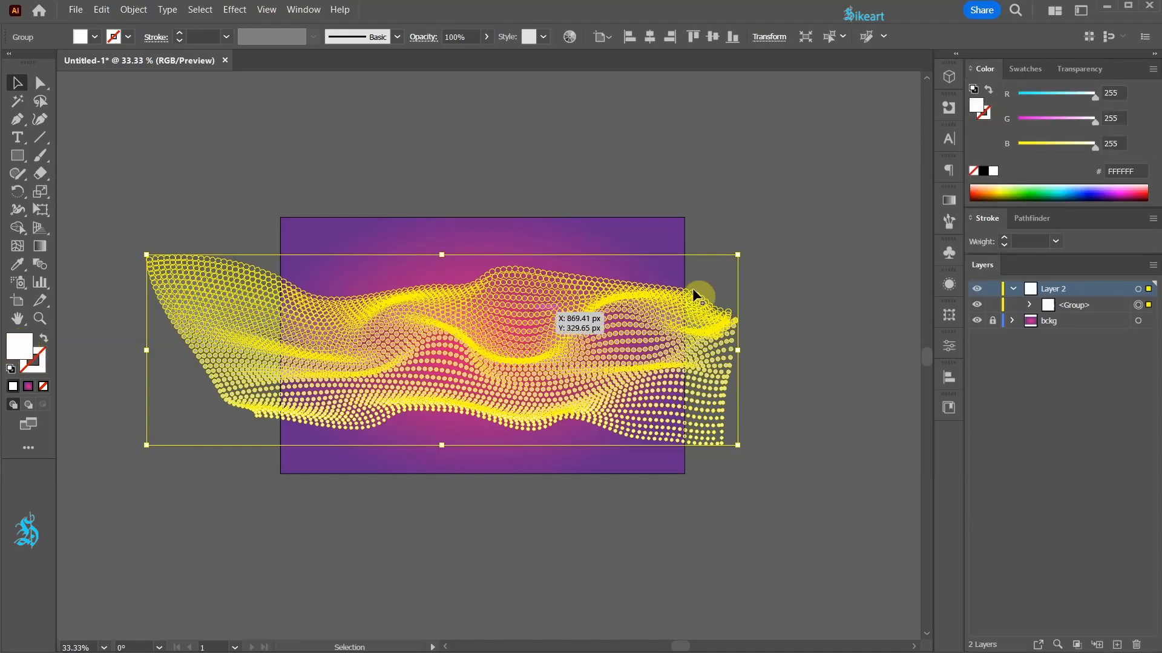
click(949, 200)
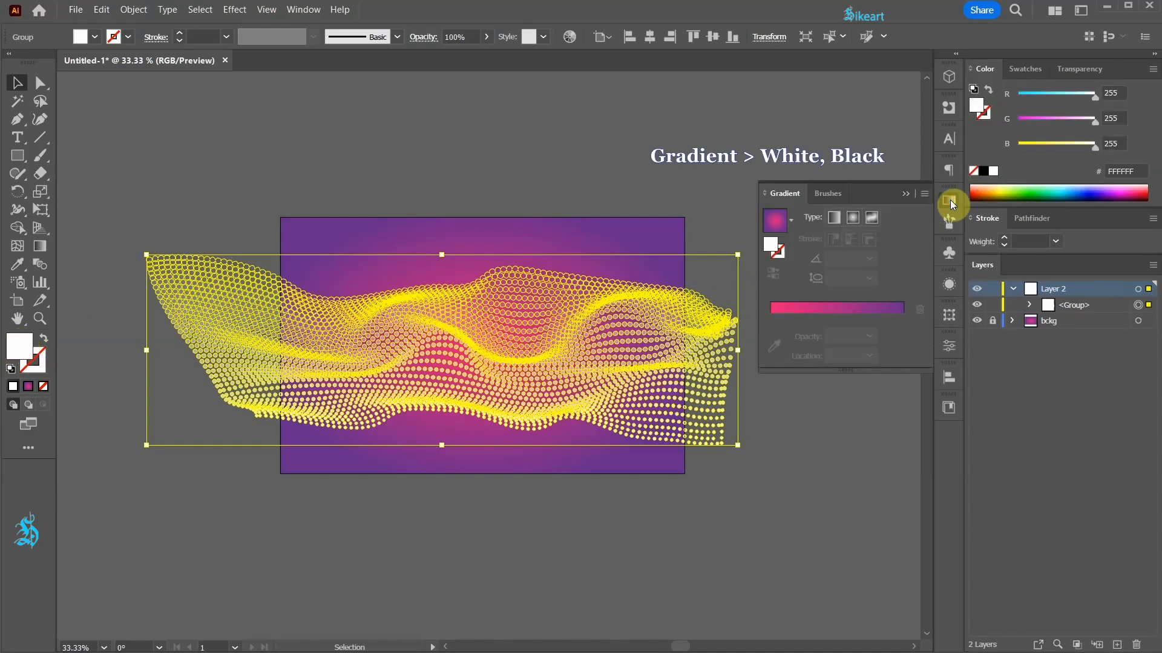
click(793, 219)
scroll(793, 268, up, 1)
click(667, 251)
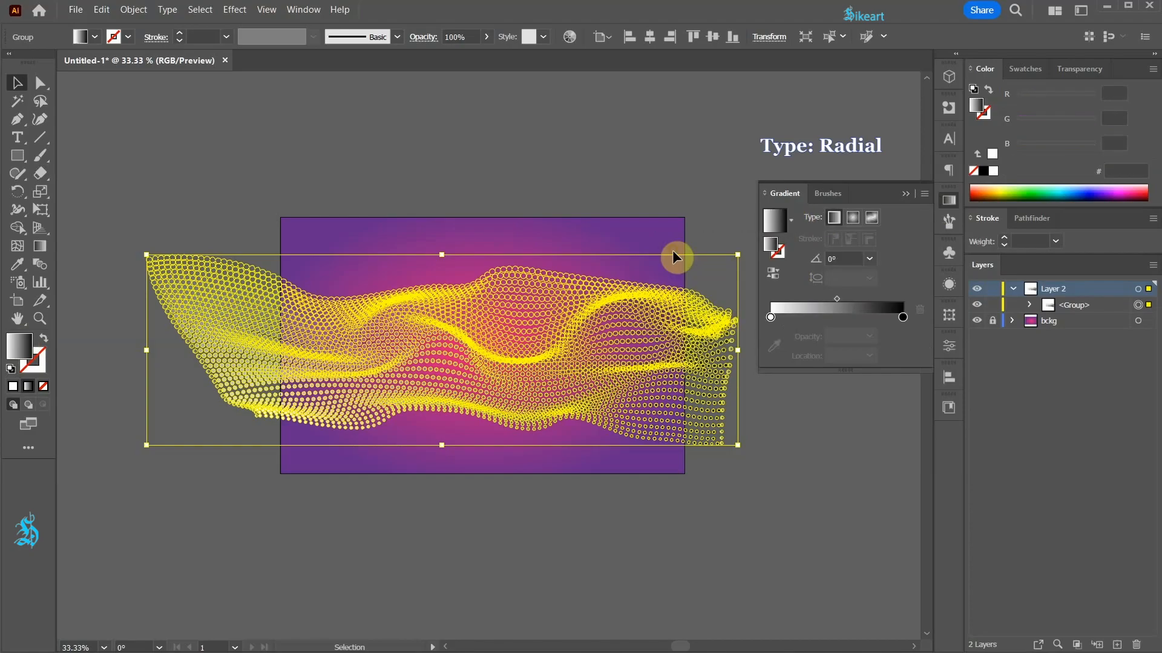
- Change the dots' gradient type to Radial and inspect the deselected artwork up close
click(851, 219)
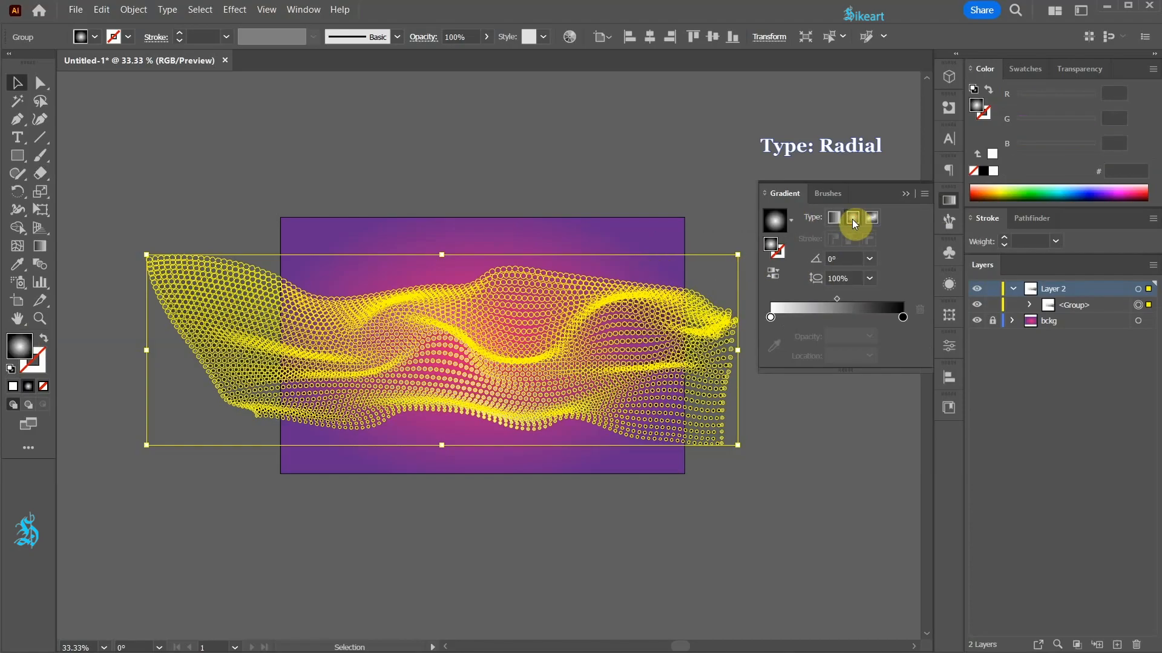
click(907, 194)
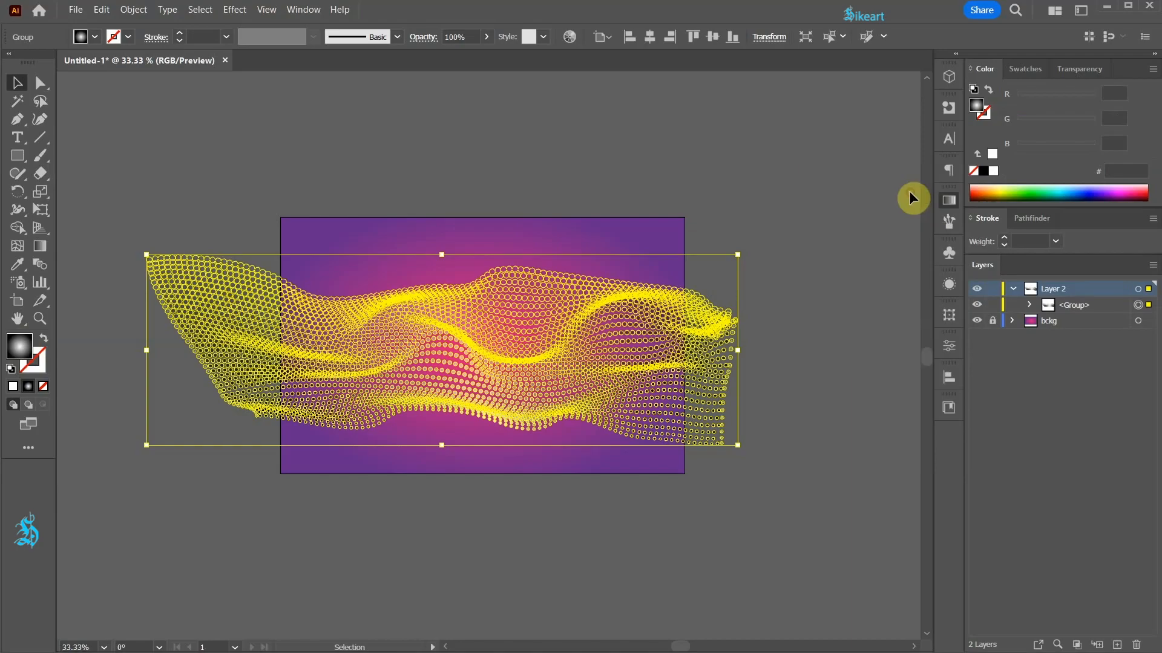
click(813, 274)
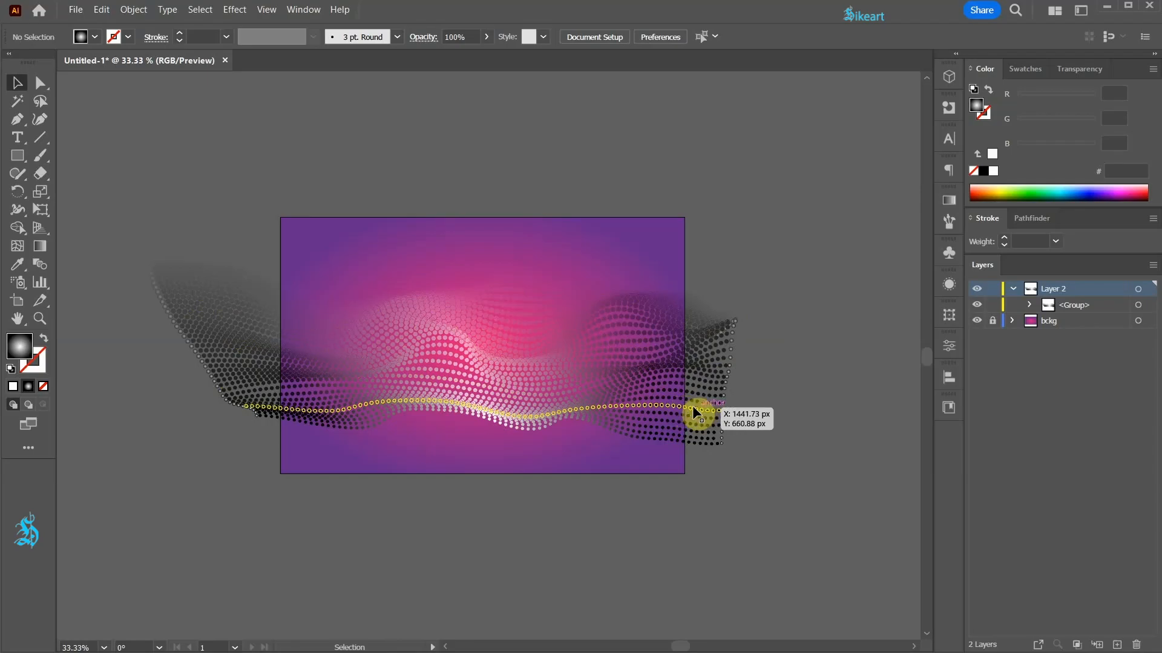
scroll(740, 371, up, 3)
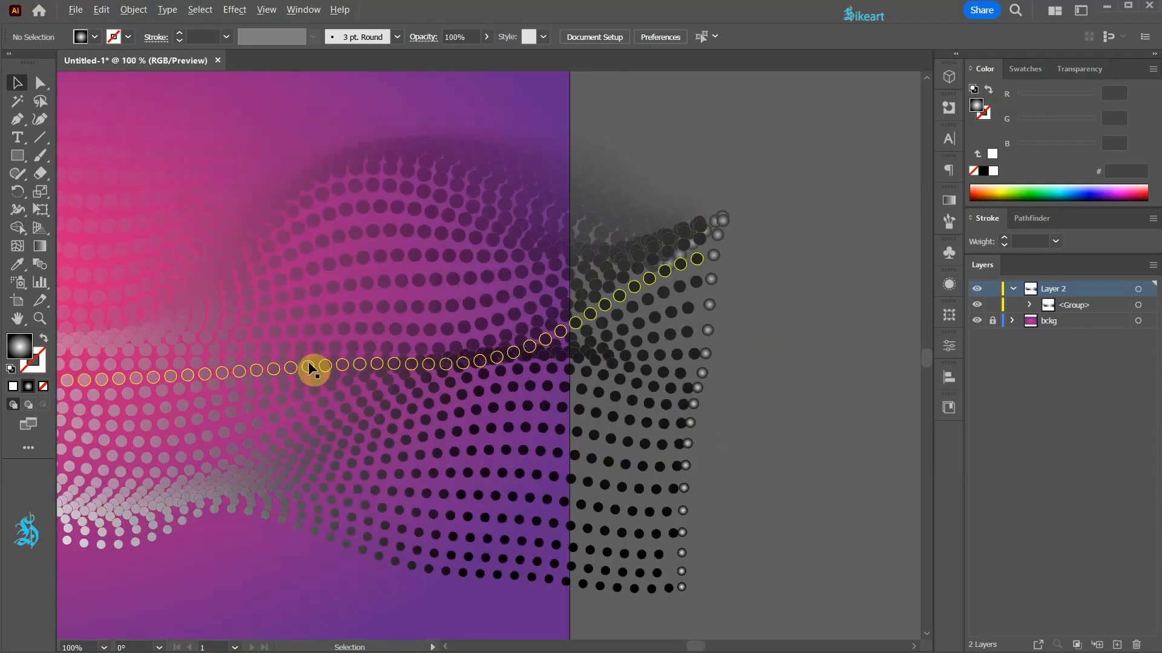
scroll(818, 357, down, 3)
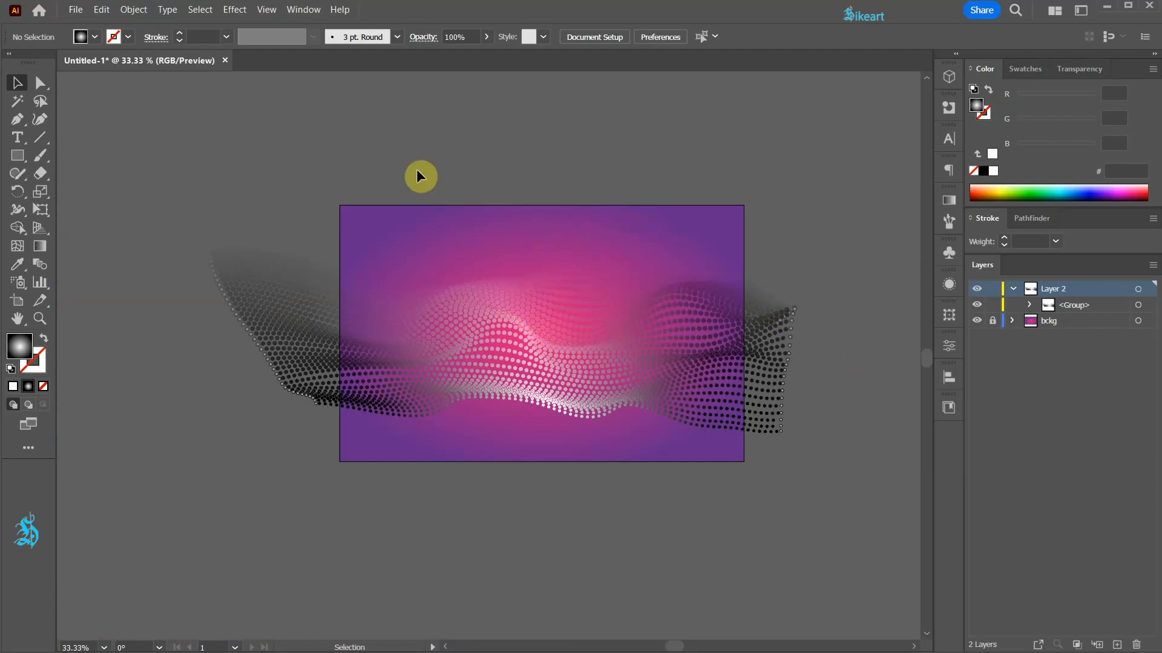
- Release the compound paths in the dot group so each dot carries its own radial gradient
click(767, 437)
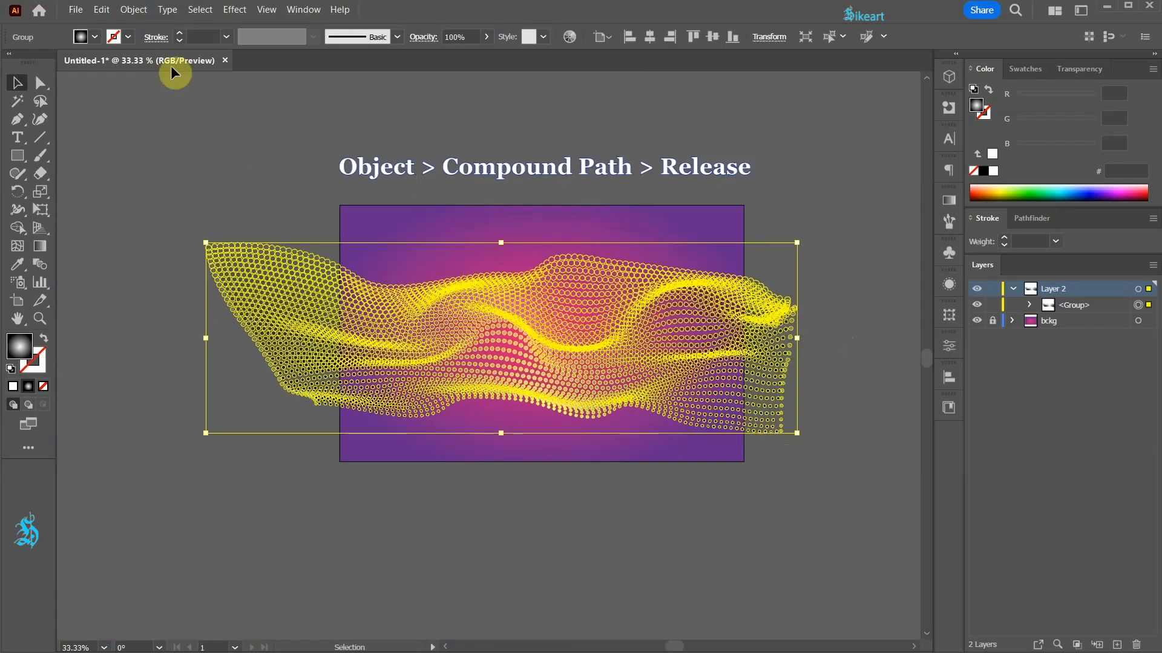
click(136, 11)
mouse_move(212, 484)
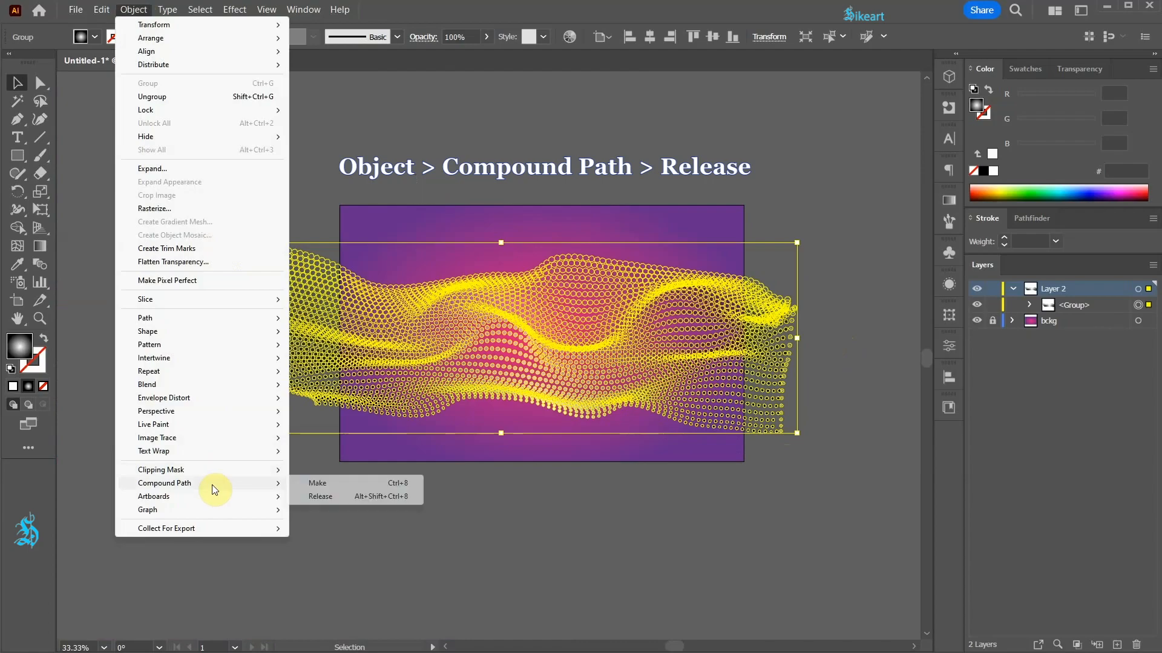
click(344, 498)
scroll(589, 389, up, 3)
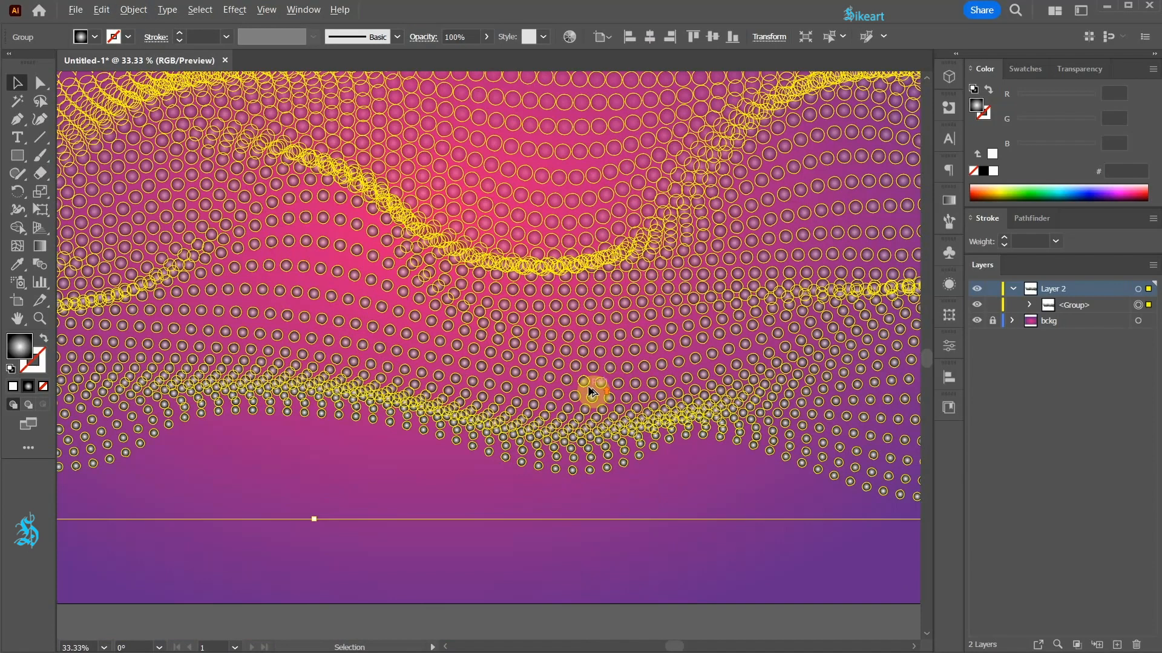
scroll(335, 374, up, 3)
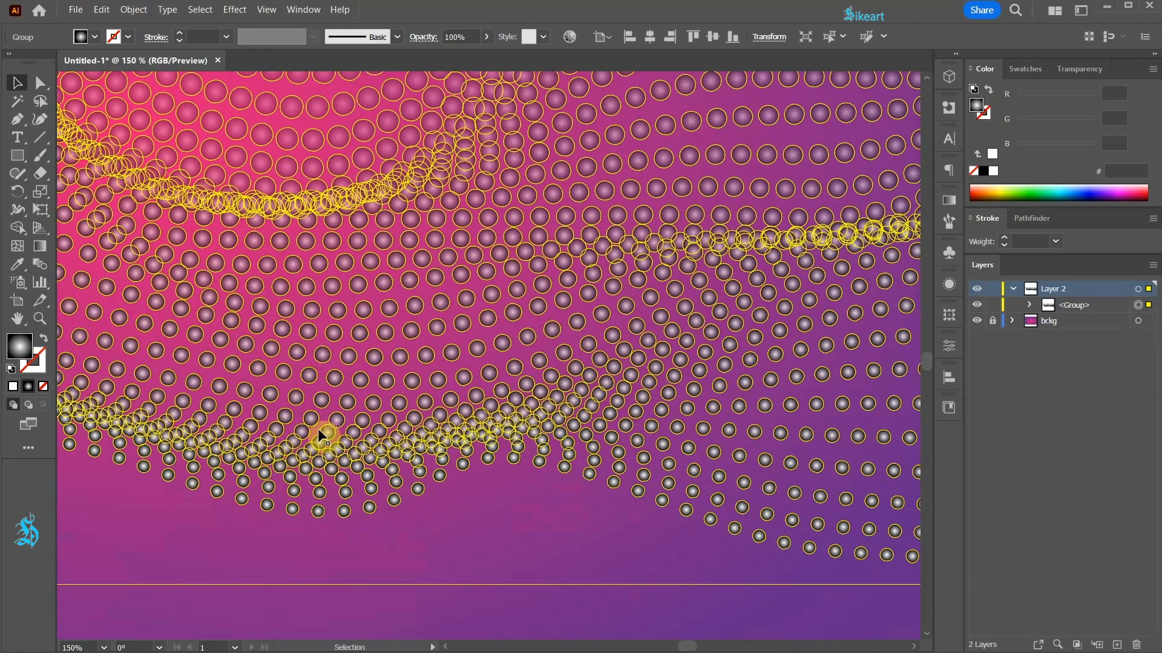
- Hide the selection edges of the dots and check their radial gradient settings
click(267, 9)
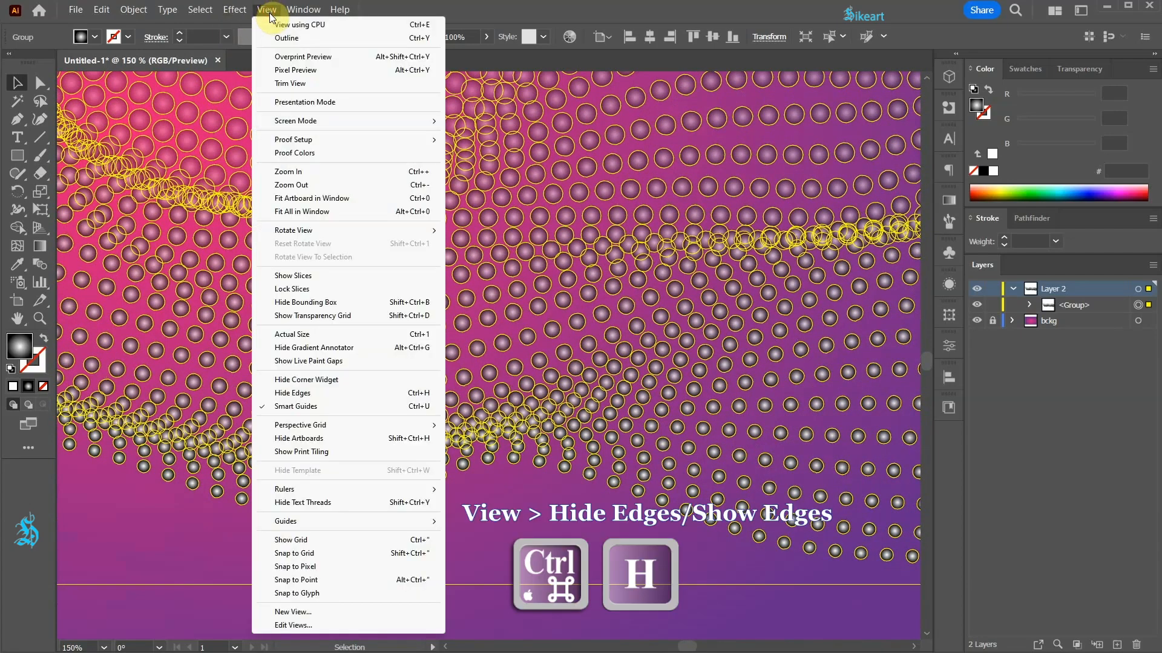
click(267, 395)
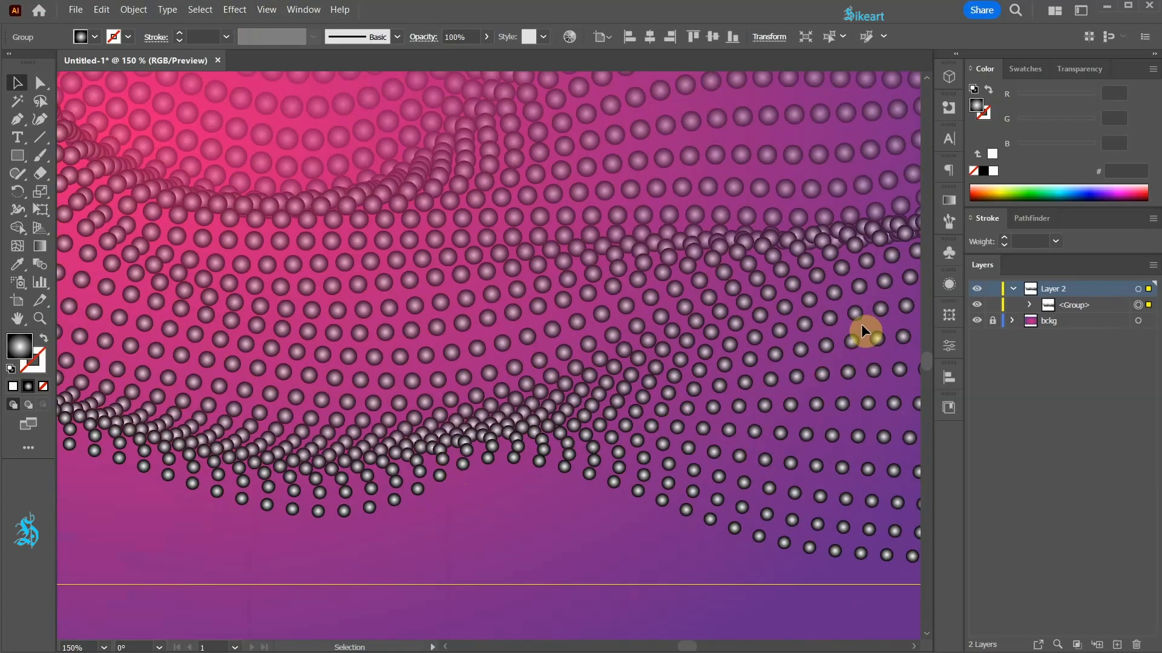
click(948, 201)
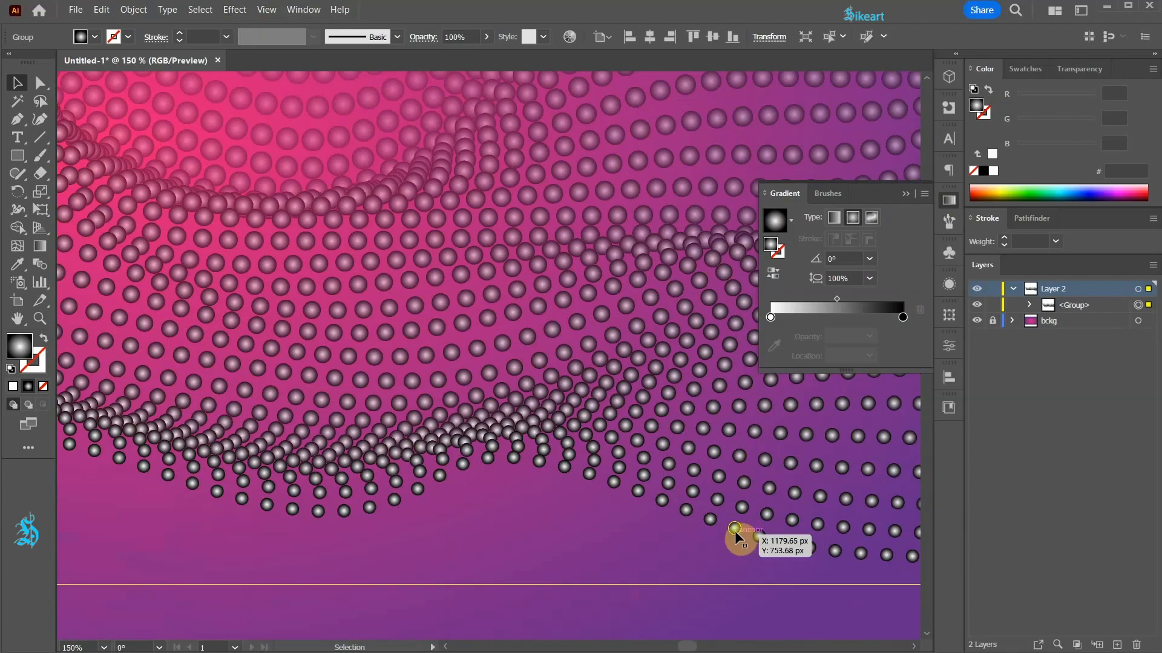
click(906, 194)
scroll(518, 453, down, 4)
drag(543, 472, 600, 419)
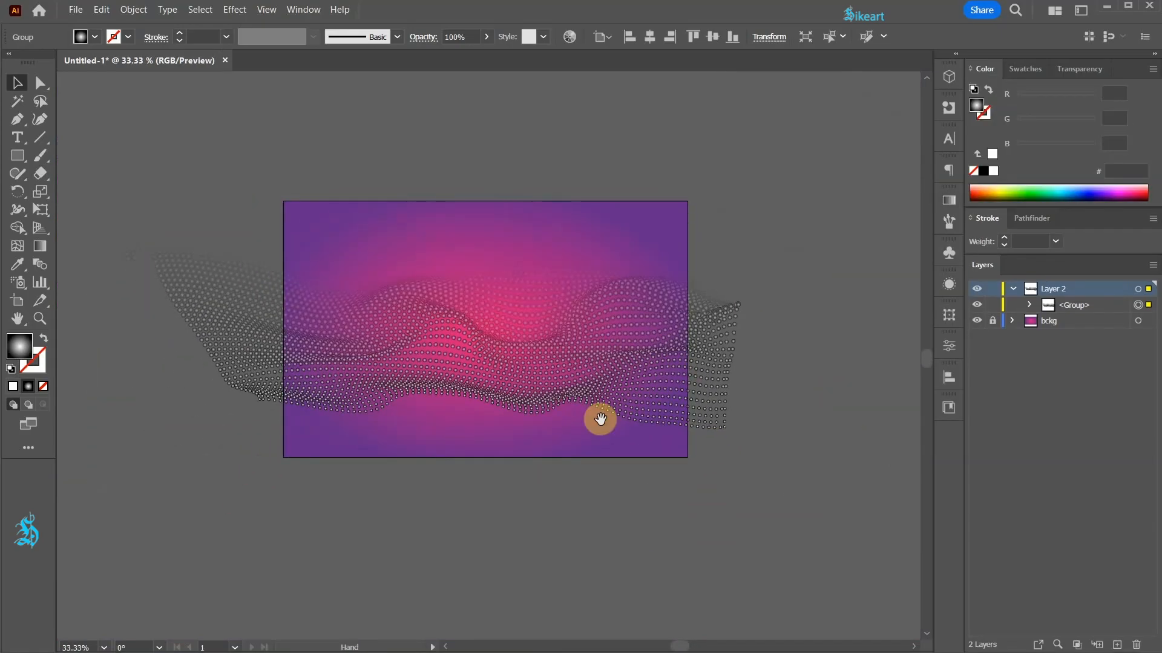
- Select all the dots and ungroup them twice so the individual line groups sit directly in Layer 2
key(ctrl+a)
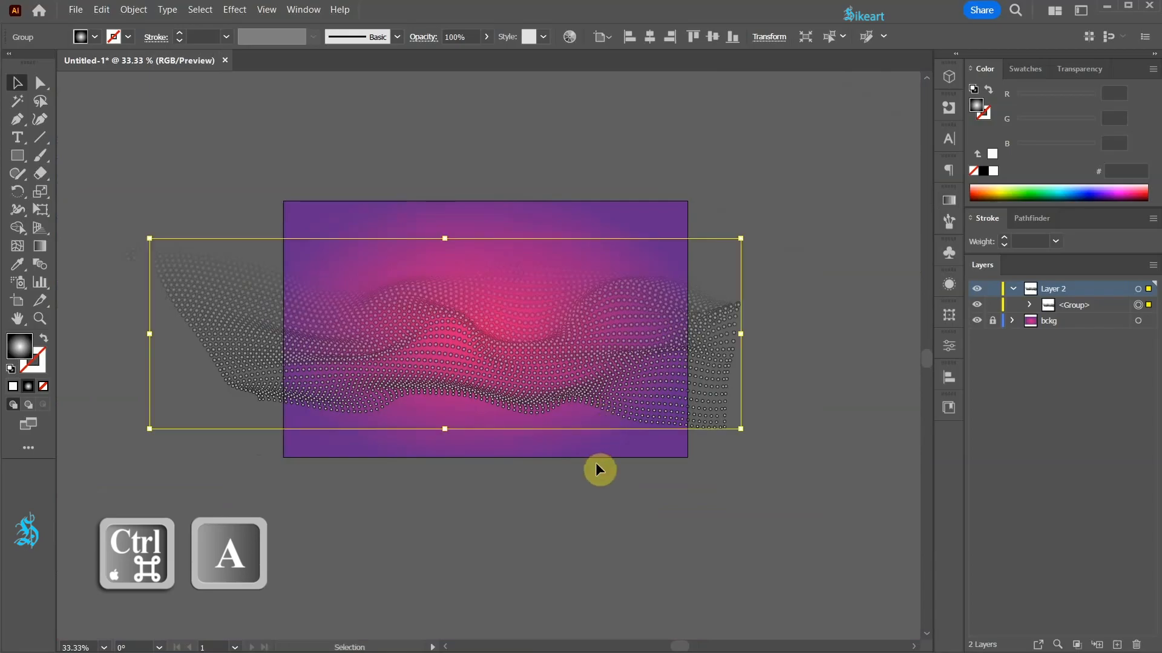
click(1029, 305)
click(1047, 321)
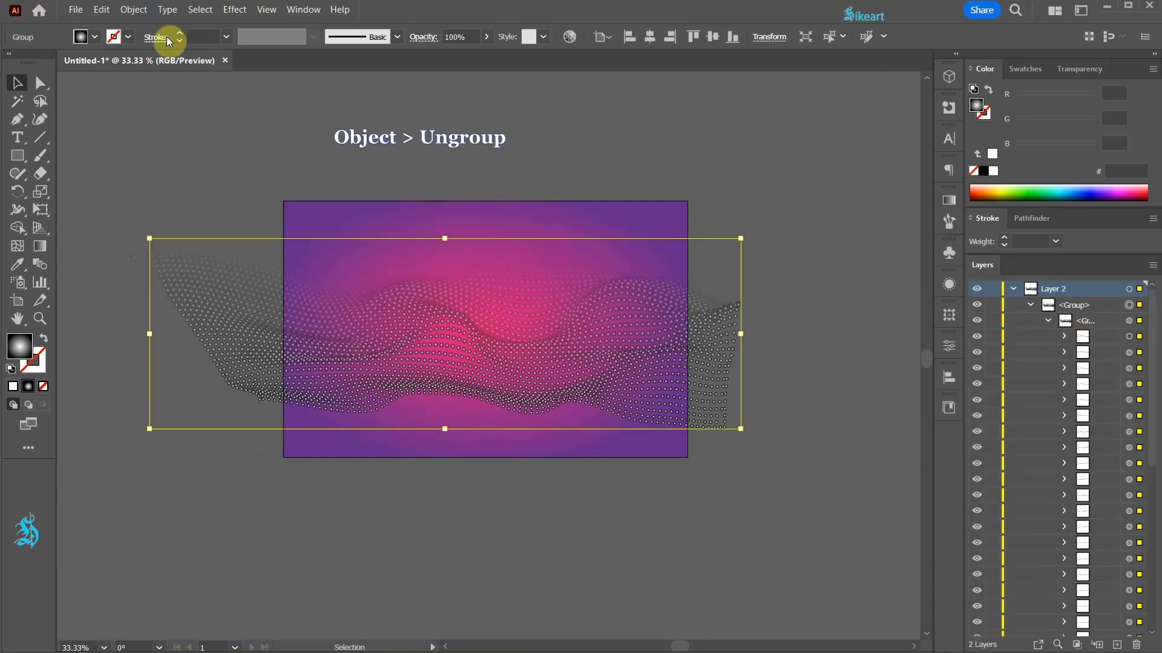
click(138, 10)
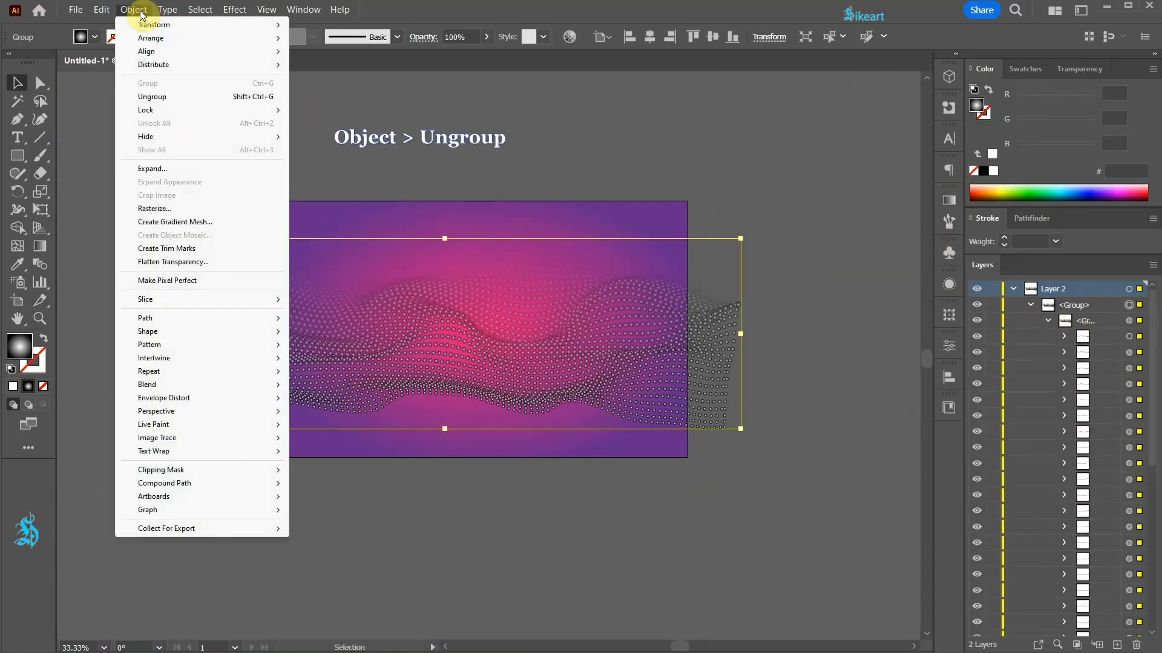
click(152, 97)
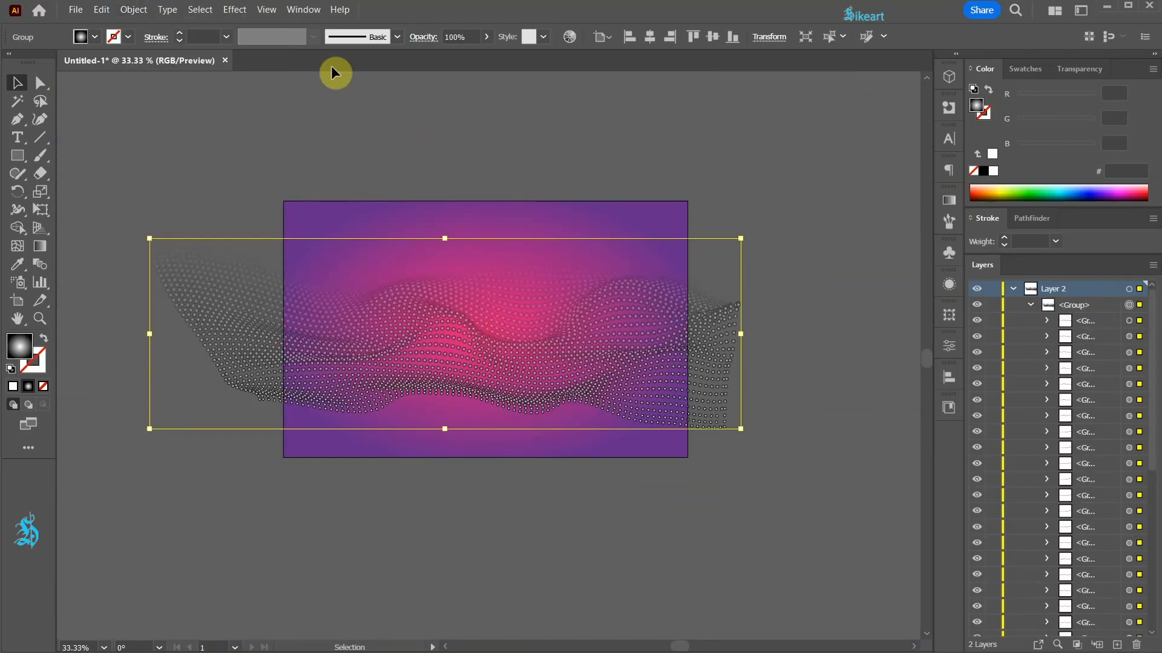
click(134, 10)
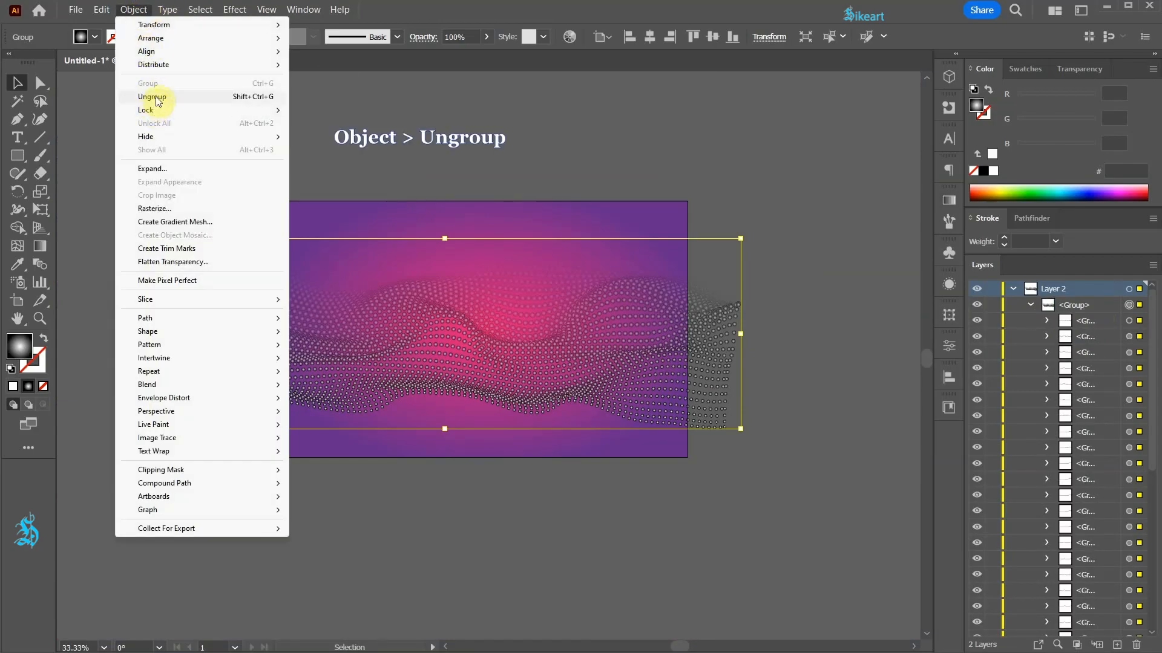
click(154, 98)
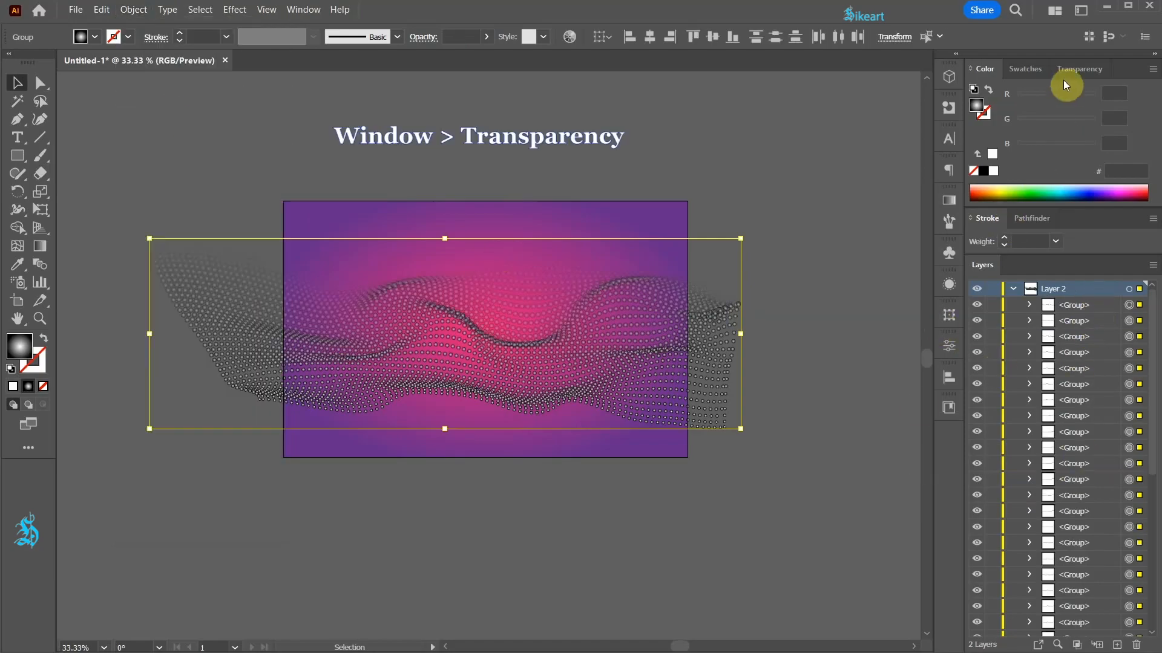
- Set the blending mode of the selected dot groups to Color Dodge
click(1077, 71)
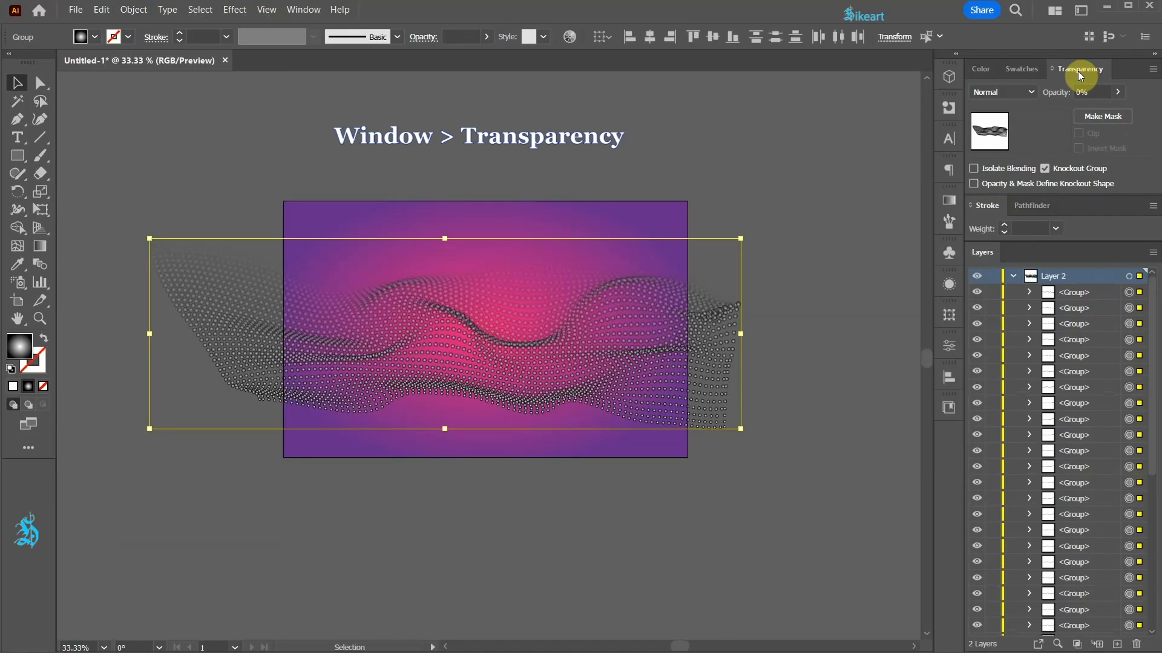
click(1031, 90)
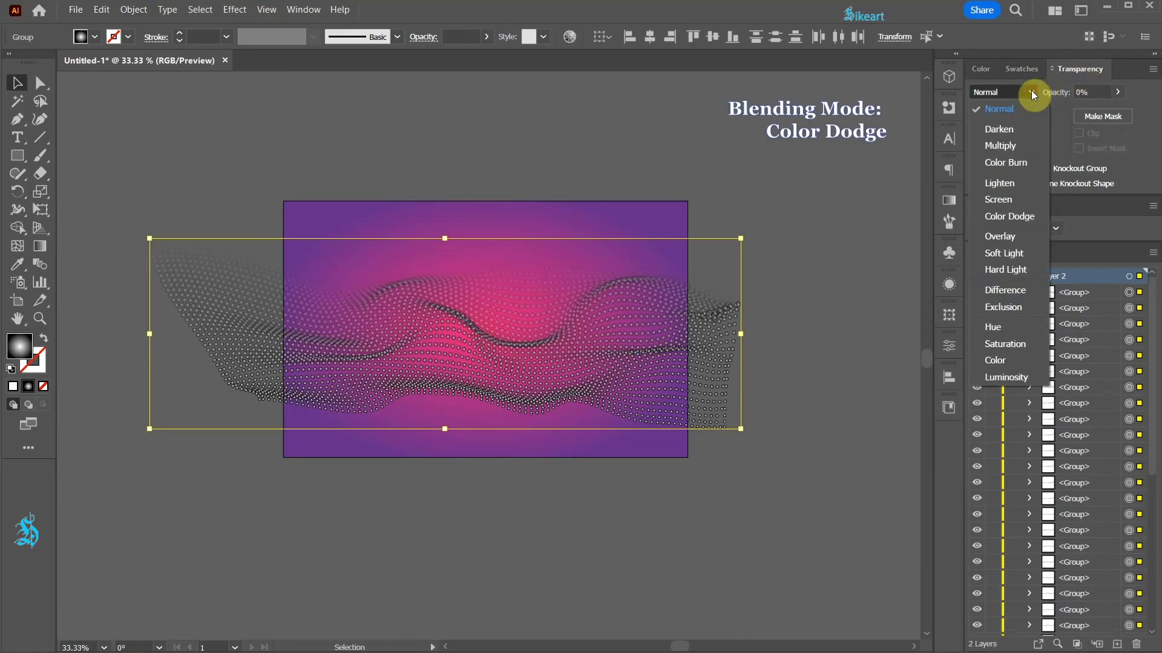
click(1008, 216)
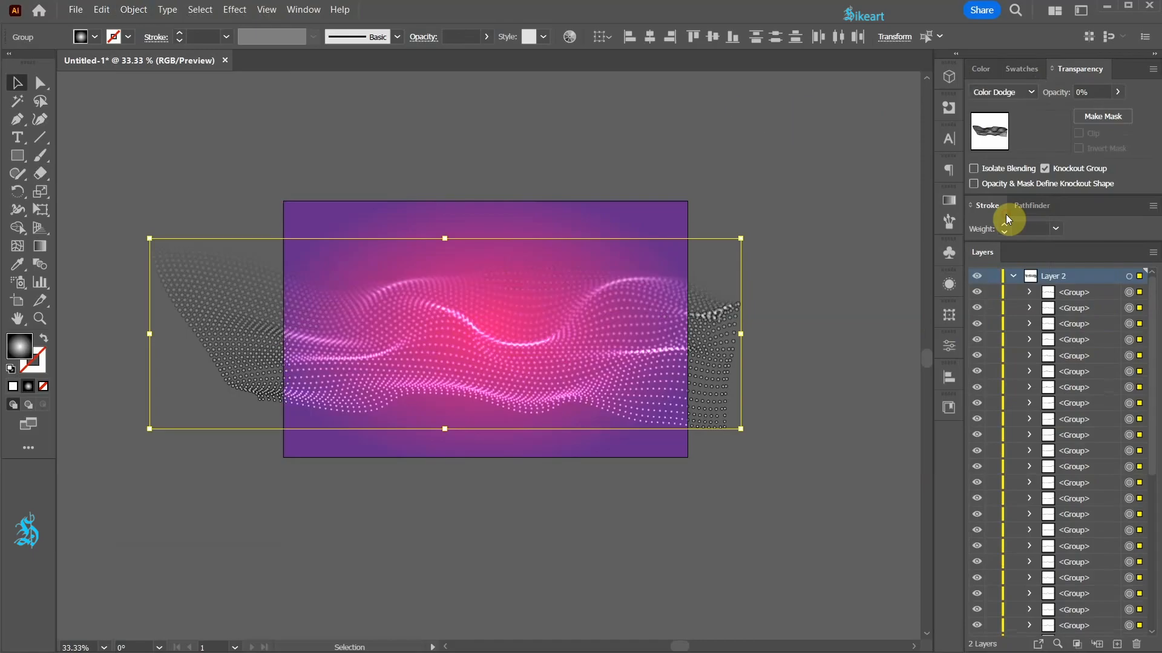
- Try the Lighten and Screen blending modes on the dot groups, and return to Color Dodge
click(1031, 92)
click(1012, 184)
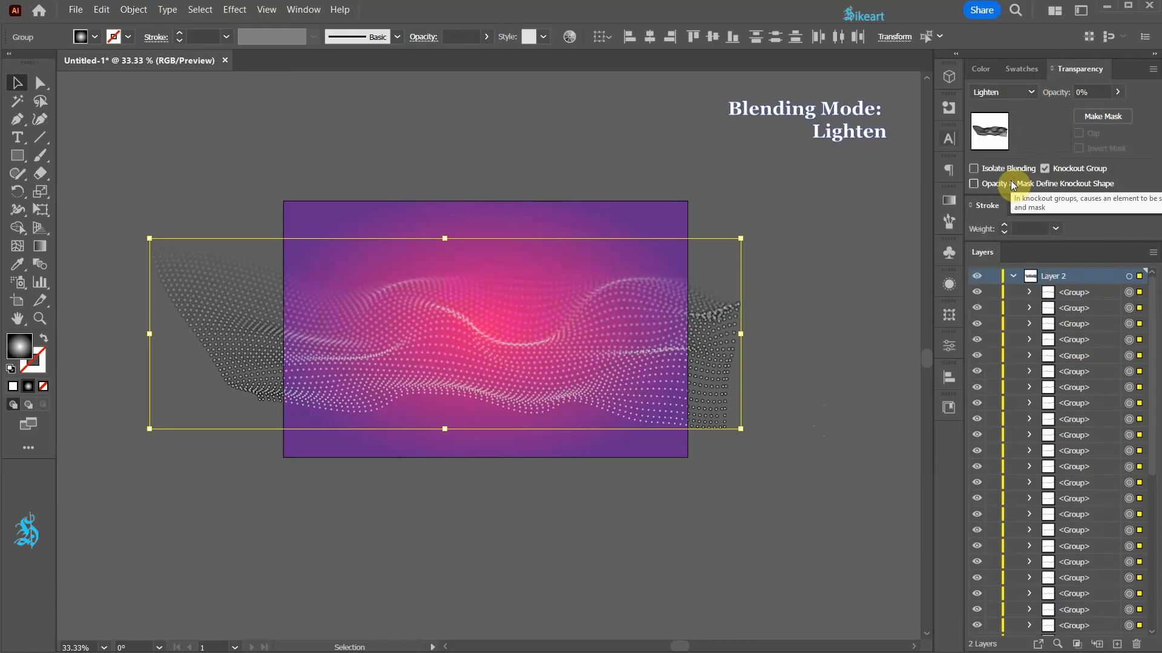
click(1031, 92)
click(1009, 199)
click(1031, 92)
click(1009, 216)
- Group all the dot groups in Layer 2 into one group and deselect it
key(ctrl+g)
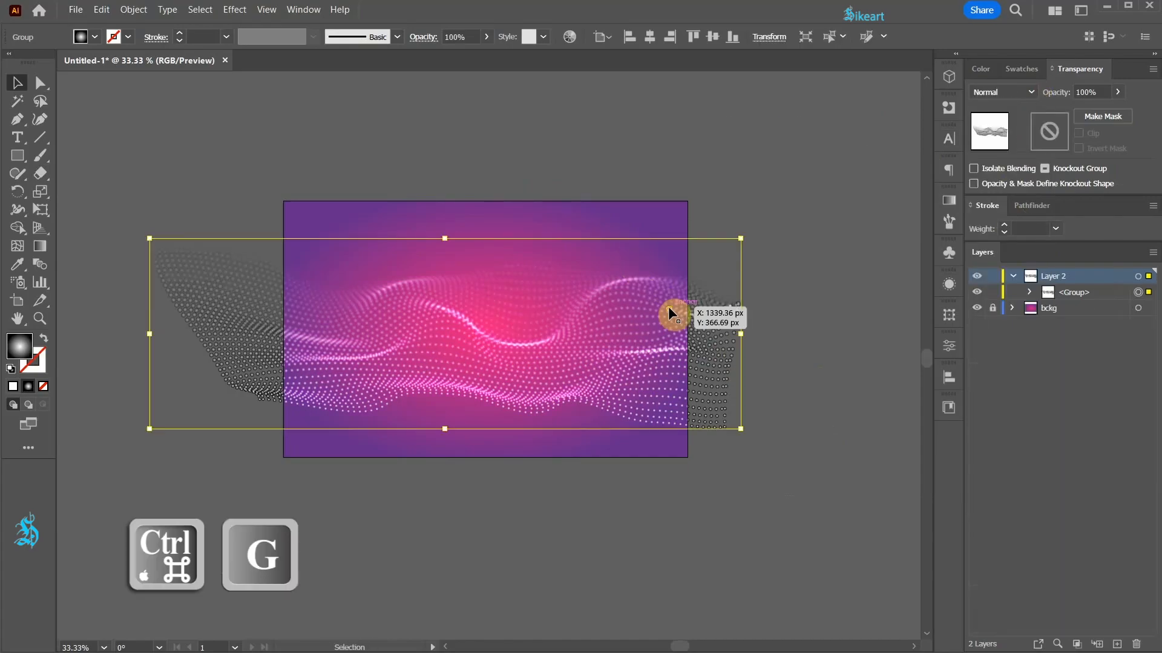
click(830, 391)
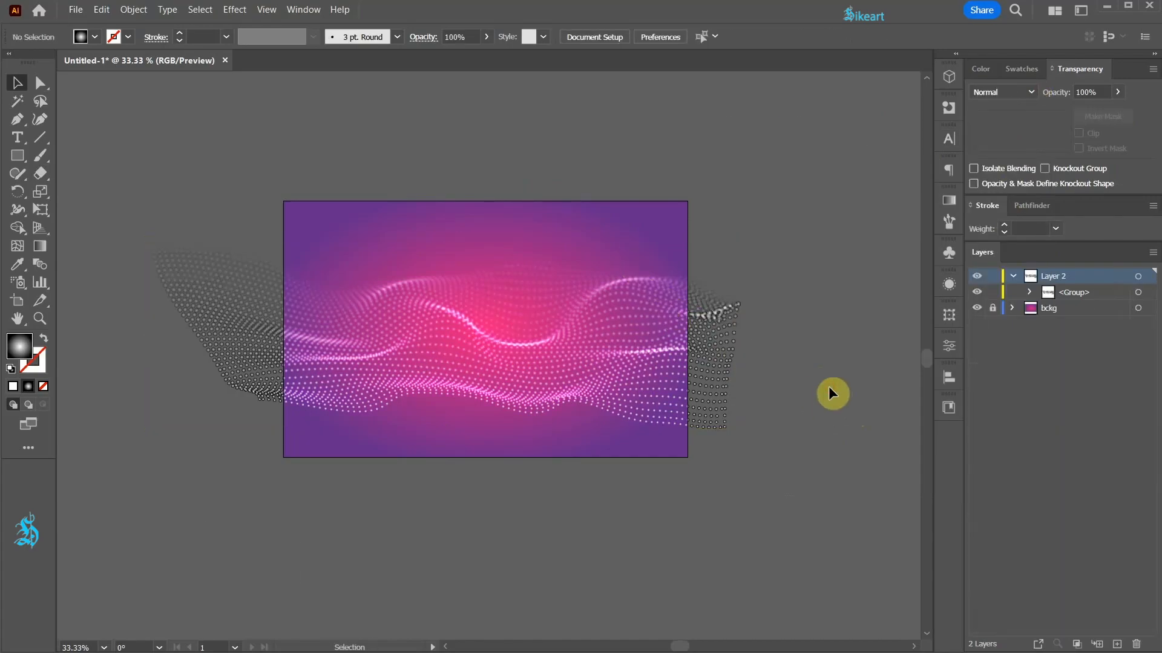
- Preview the artwork in Trim View without the parts outside the artboard, and return to the normal view
click(266, 10)
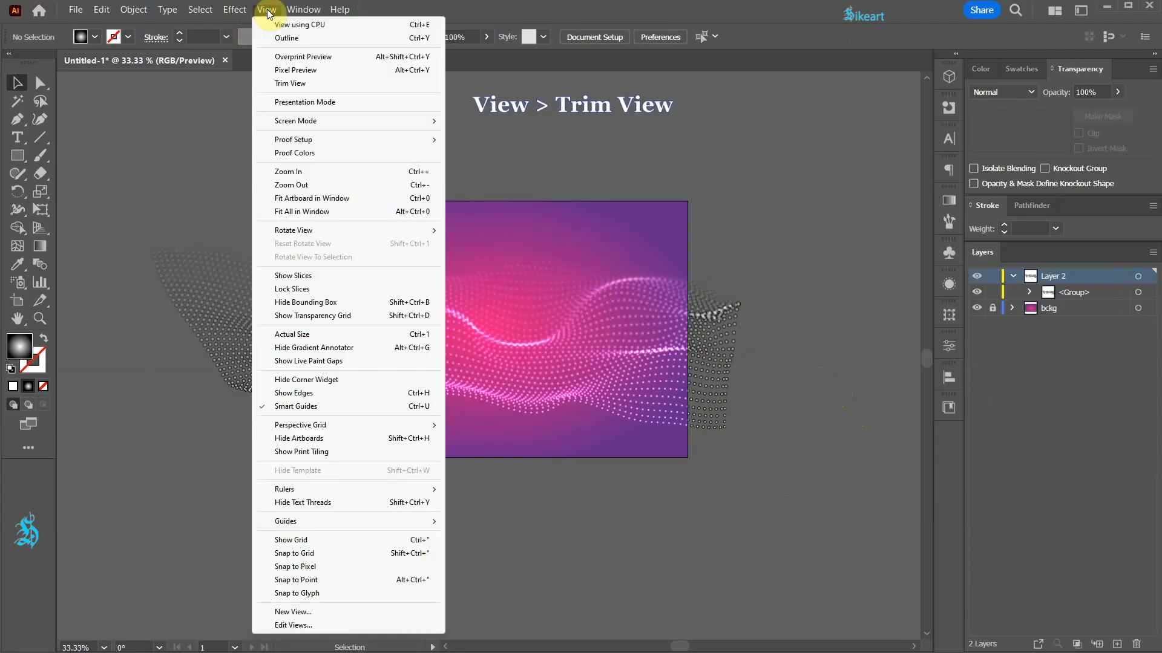
click(275, 87)
click(550, 338)
click(384, 130)
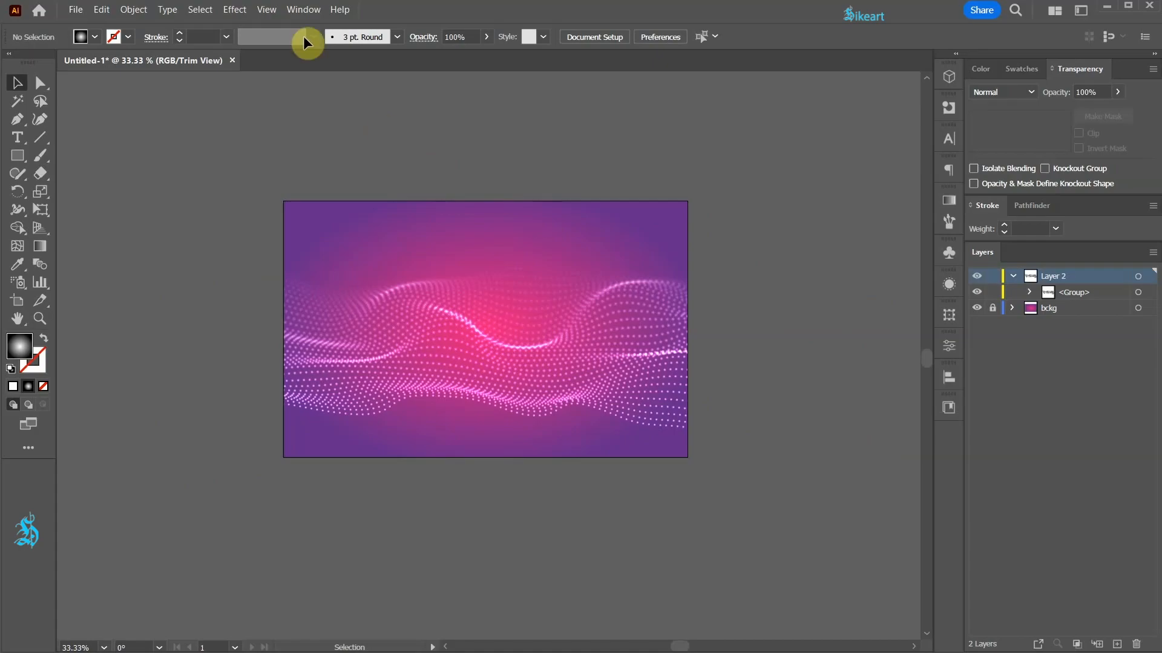
click(266, 9)
click(261, 85)
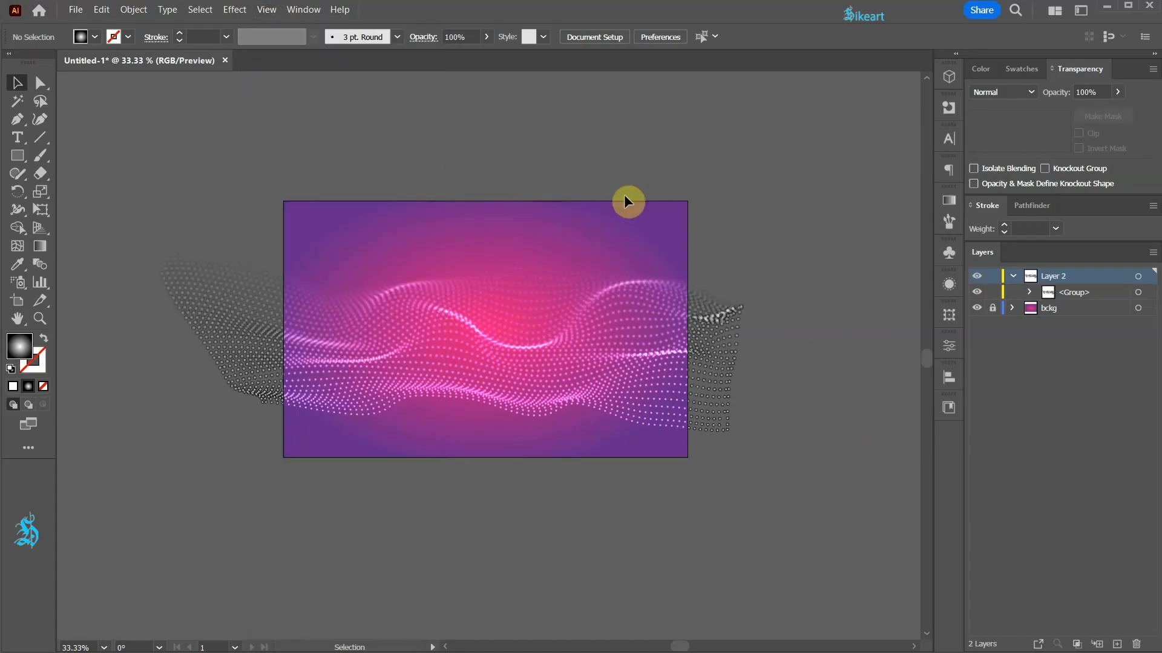
- Draw a rectangle covering the artboard and use it as a clipping mask for the dots and the unlocked background
key(m)
drag(284, 202, 688, 458)
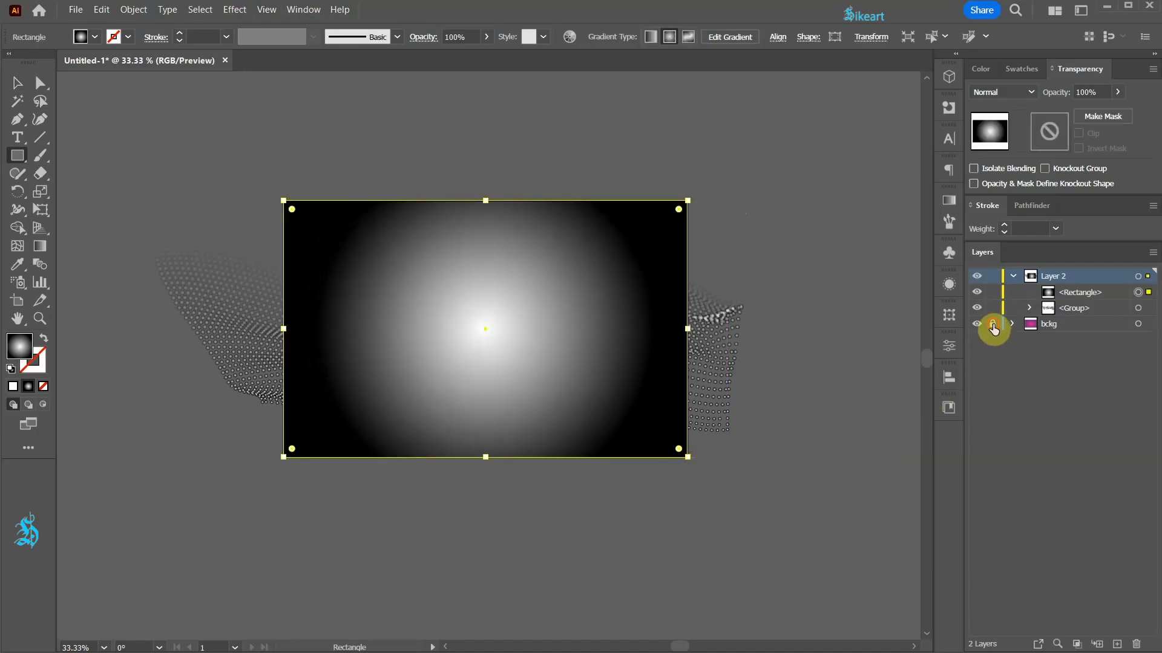
key(ctrl+a)
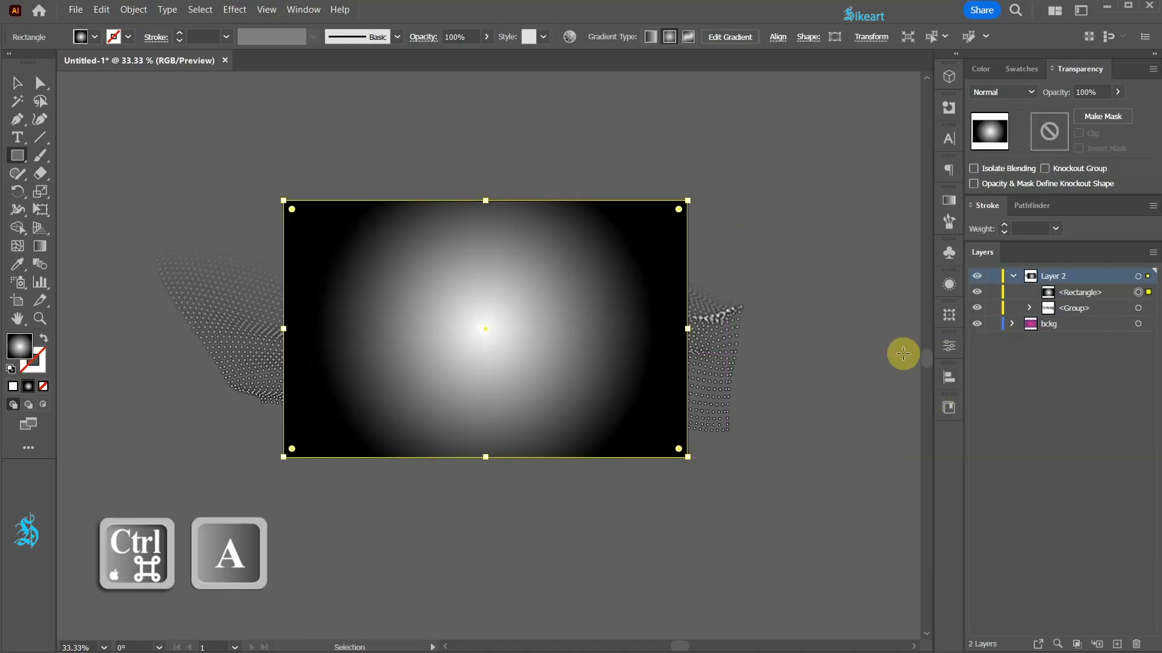
key(ctrl+7)
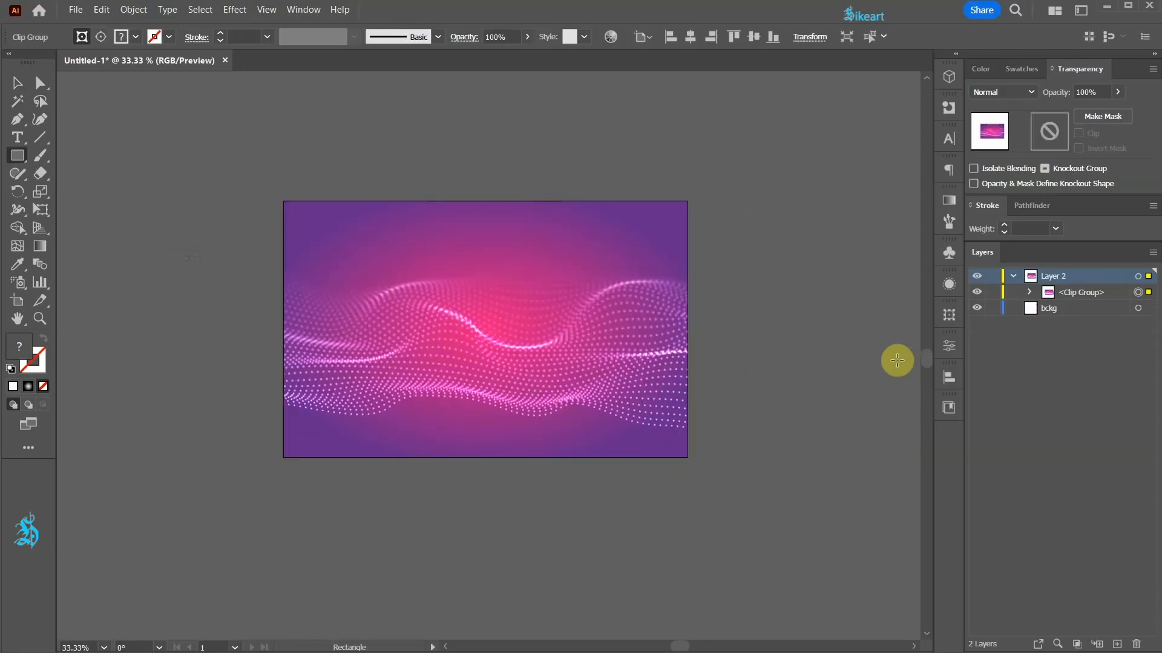
key(v)
click(913, 402)
key(ctrl+0)
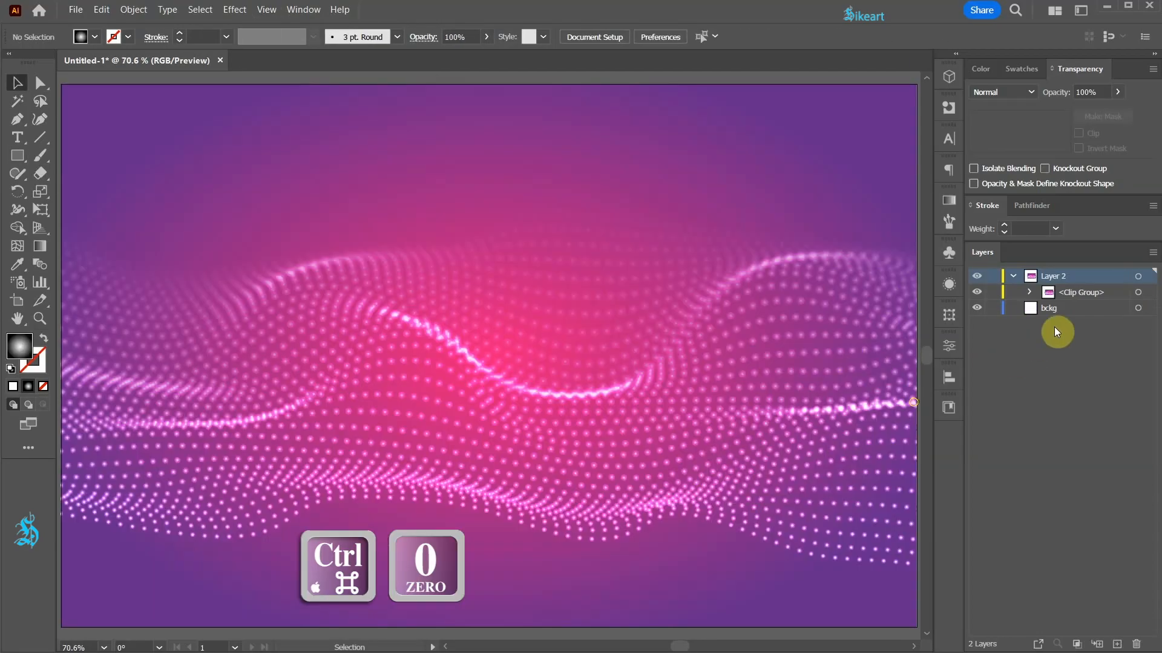
- Lower the opacity of the dot group inside the clip group to 67%
click(1139, 293)
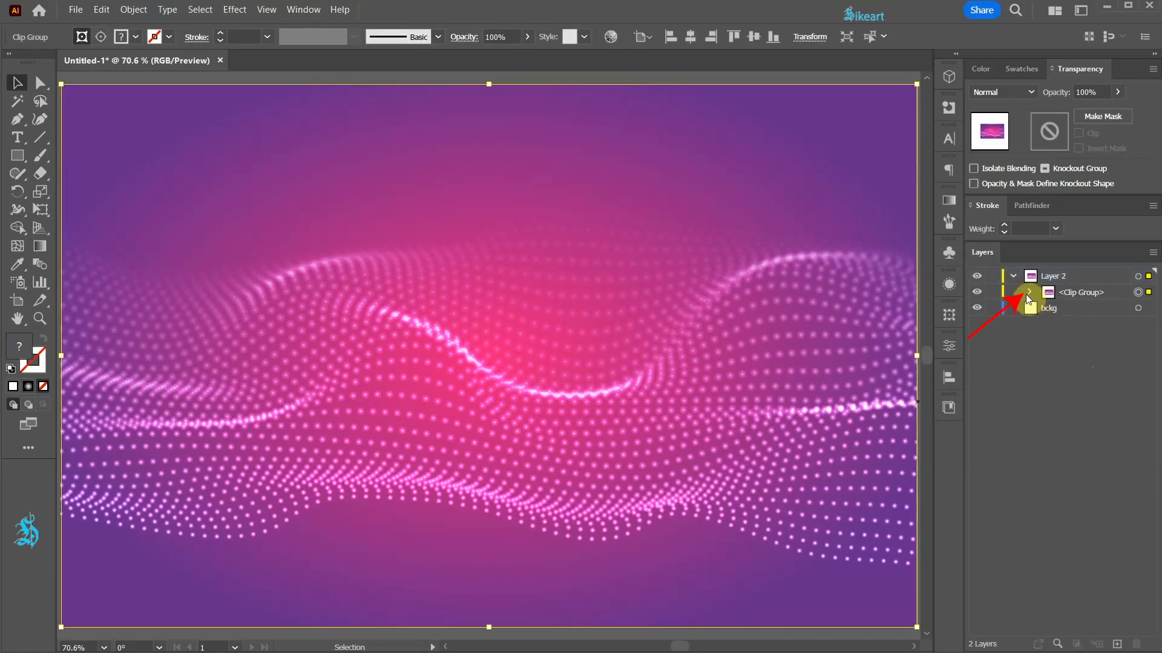
click(1030, 293)
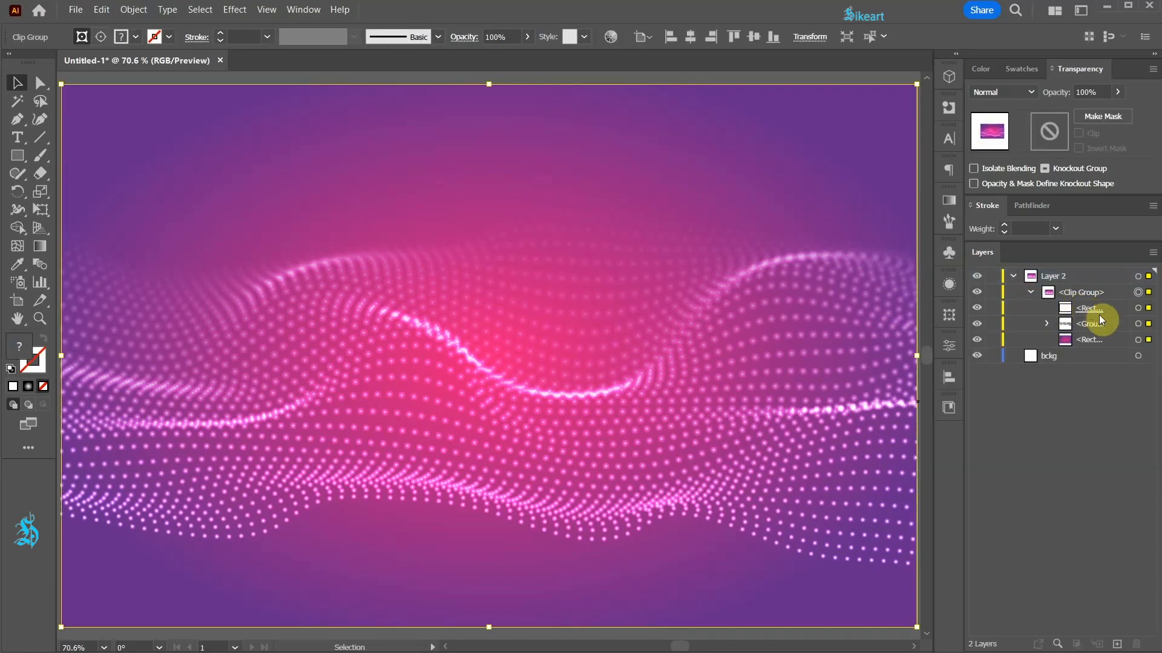
click(1138, 325)
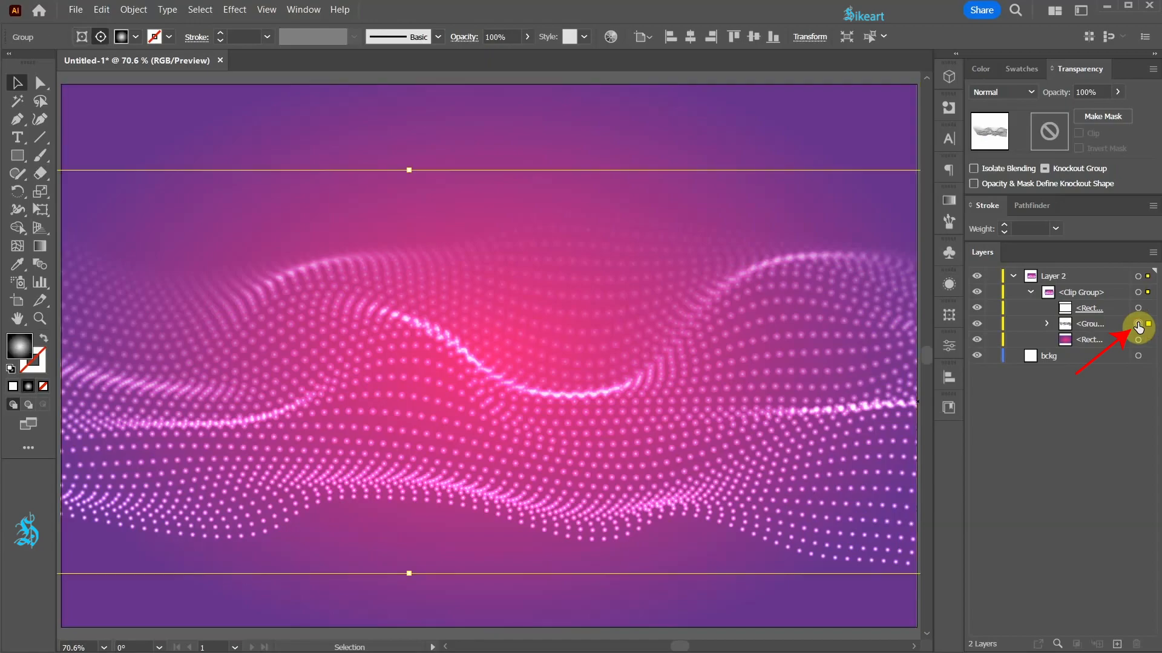
click(1118, 92)
drag(1113, 110, 1096, 112)
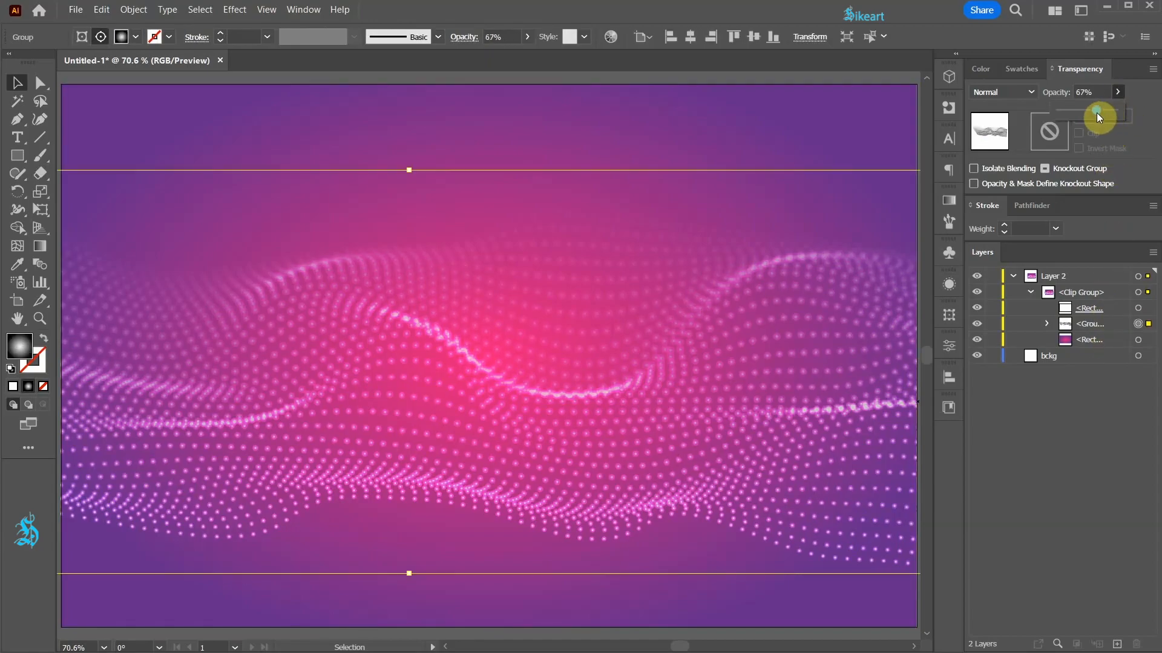
- Try recoloring the background gradient rectangle by moving its colors on the Recolor Artwork color wheel
click(1139, 343)
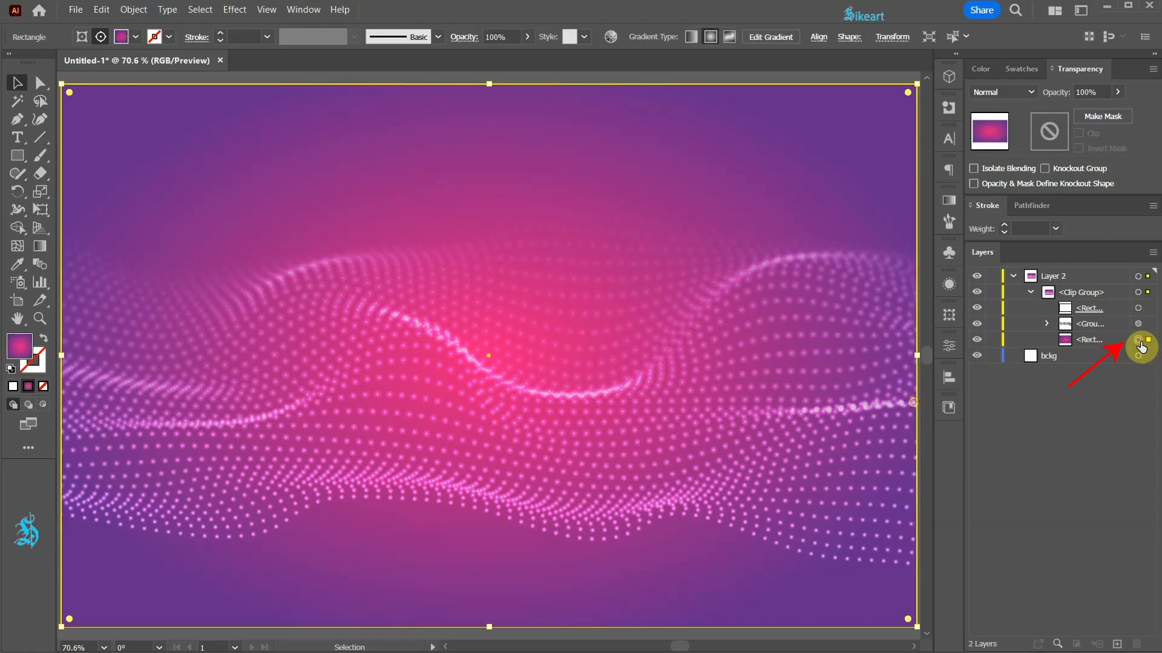
click(612, 36)
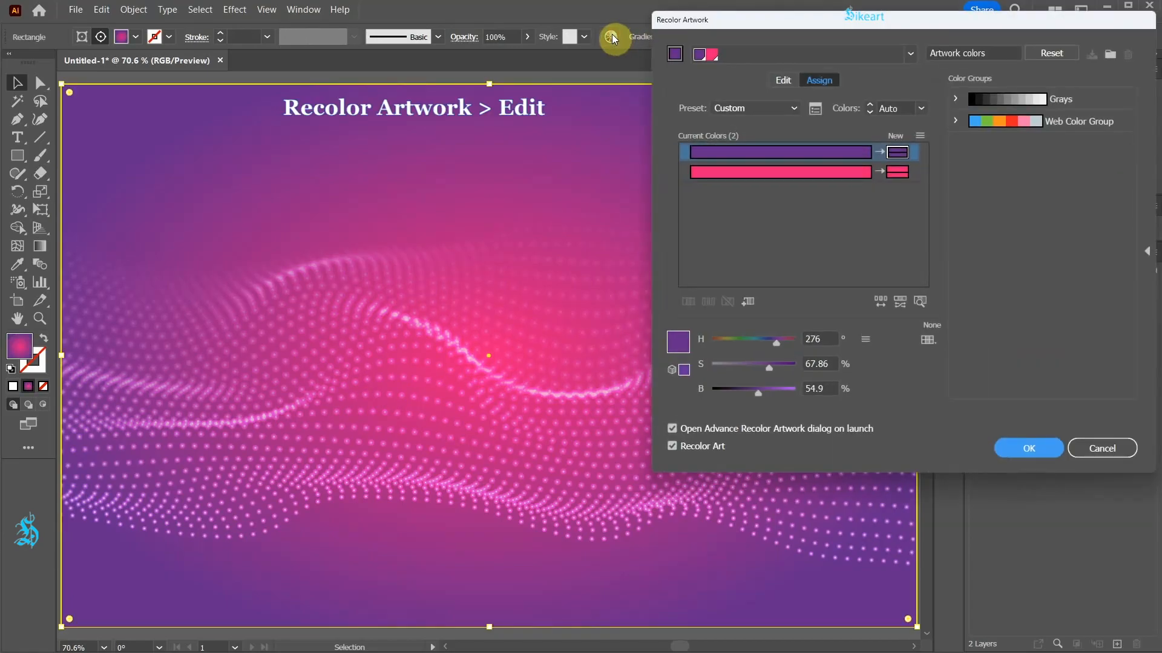
click(786, 78)
drag(864, 204, 852, 259)
click(1100, 448)
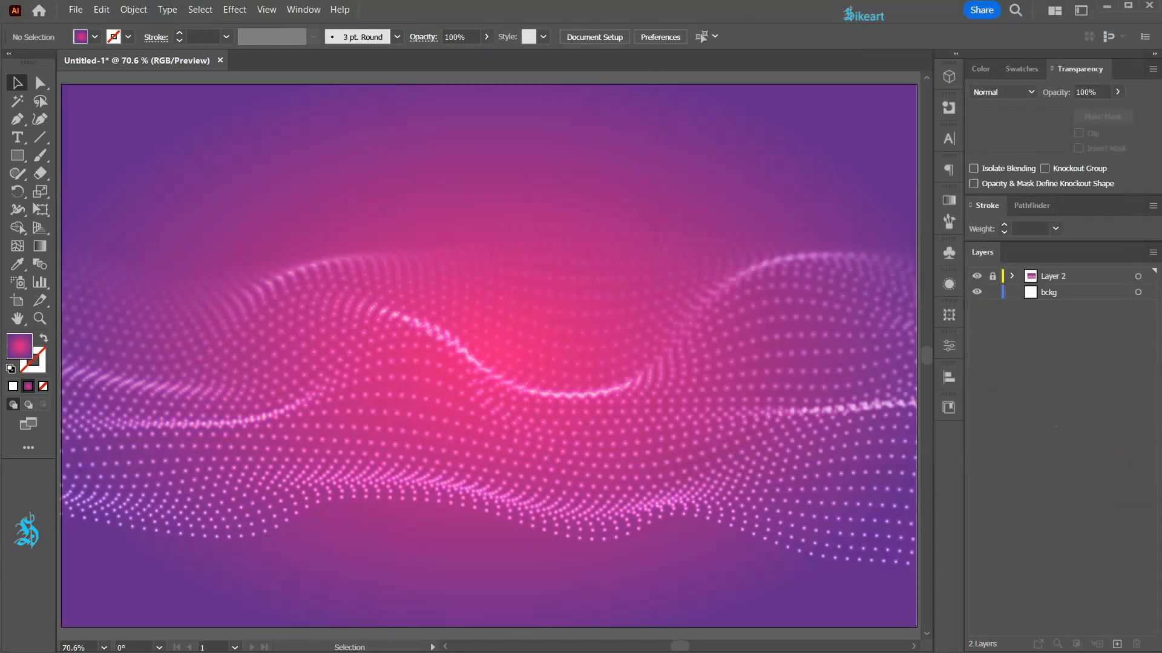